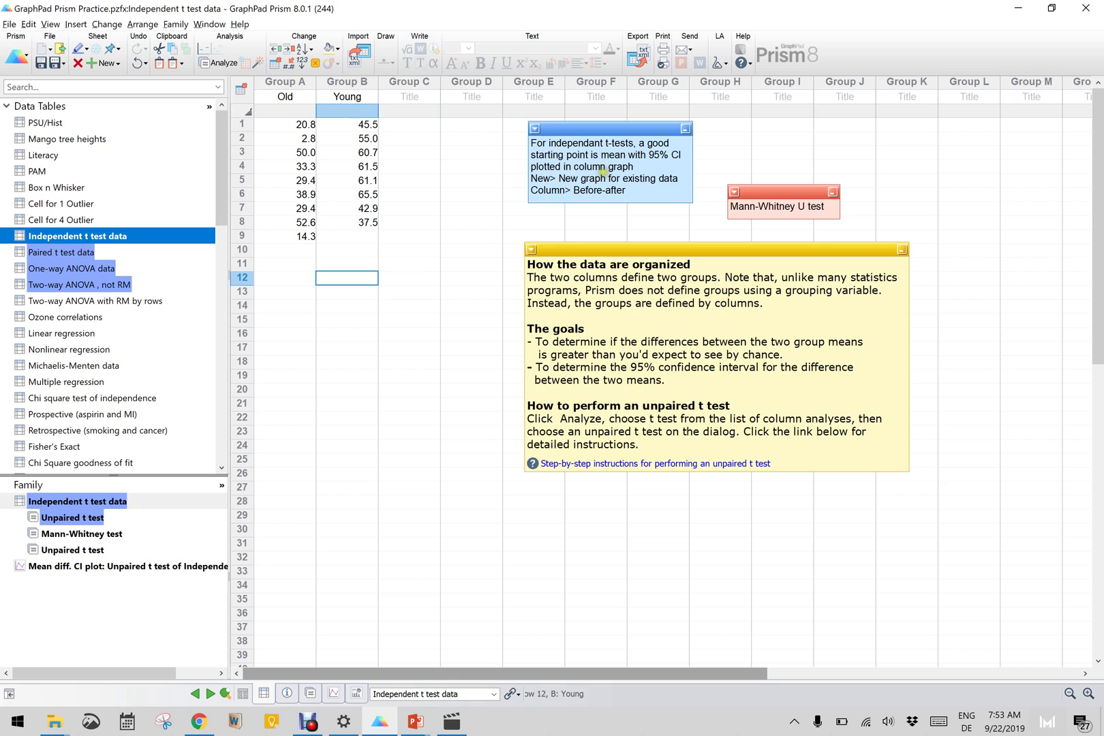
# - Create a column bar graph from the Independent t test data table, plotting the mean with 95% CI
pyautogui.click(107, 63)
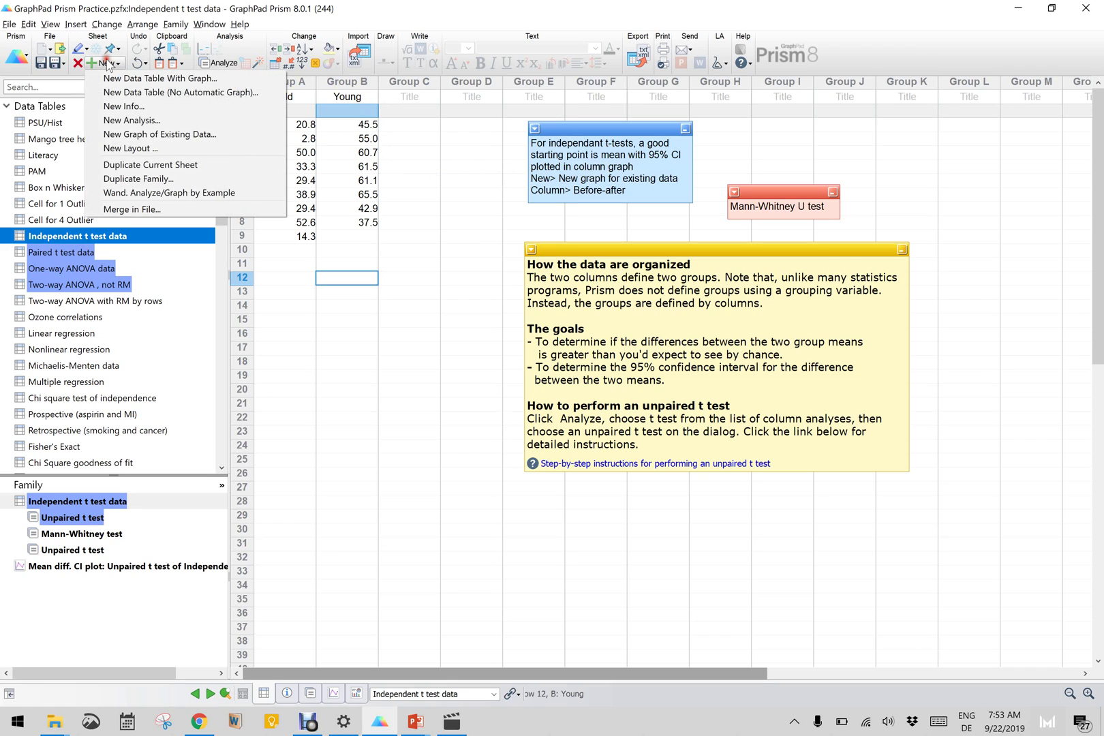
pyautogui.click(130, 134)
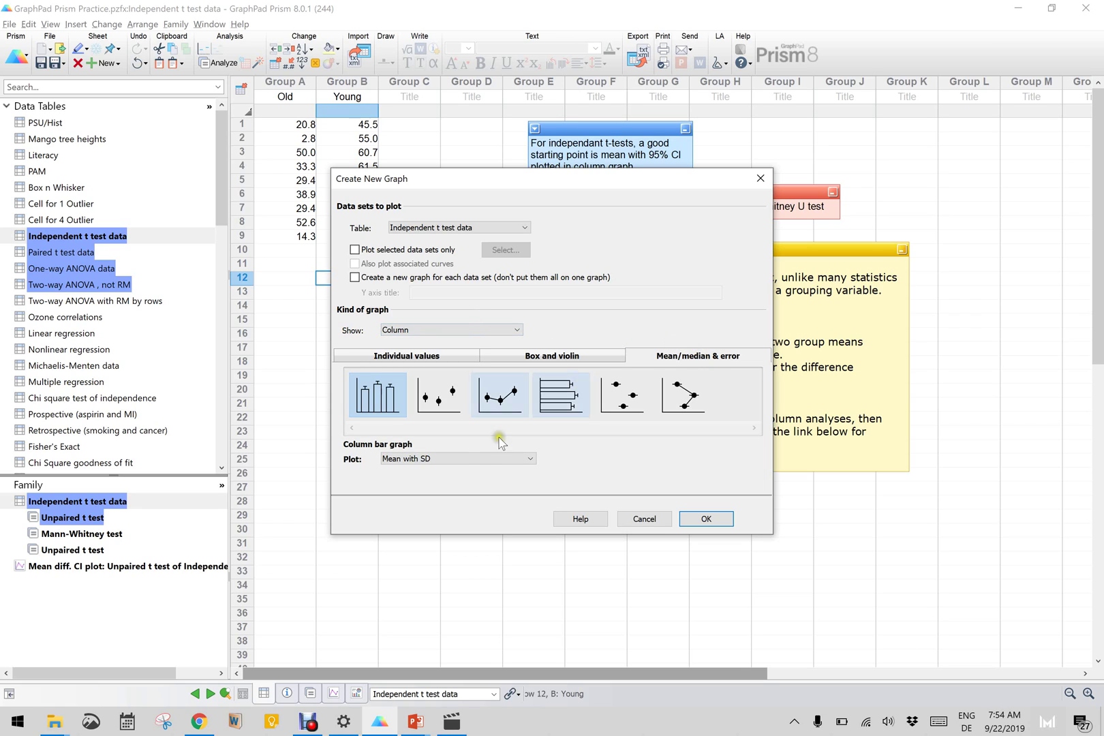
pyautogui.click(467, 461)
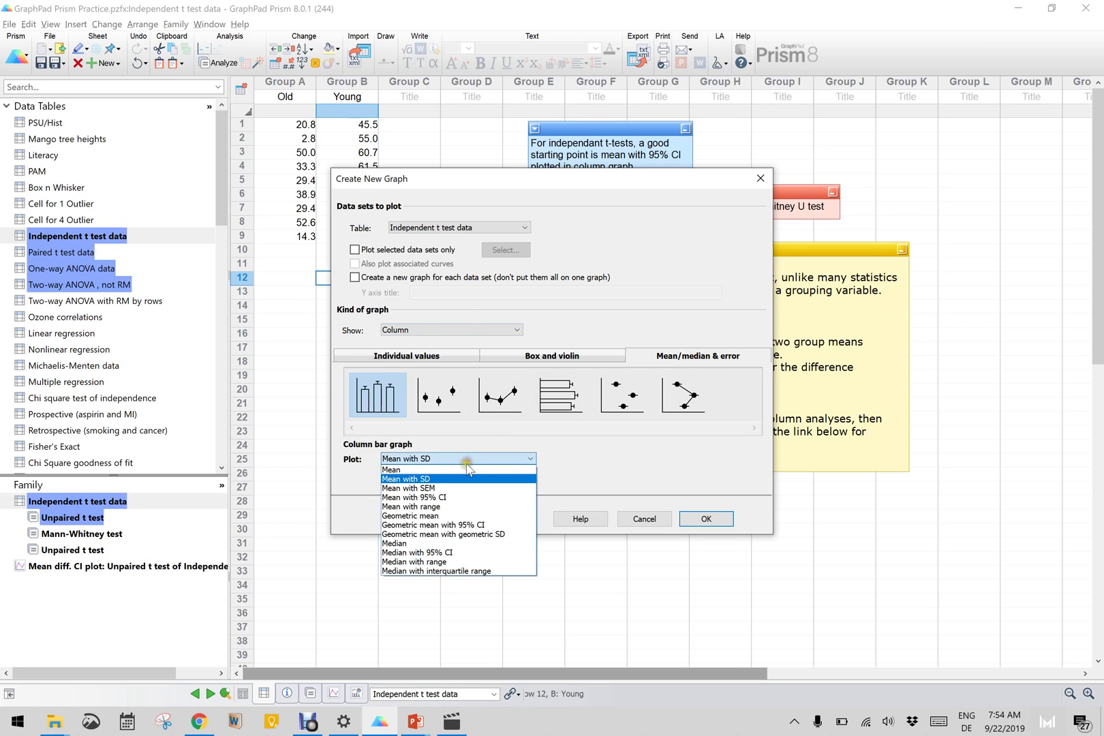
pyautogui.click(458, 501)
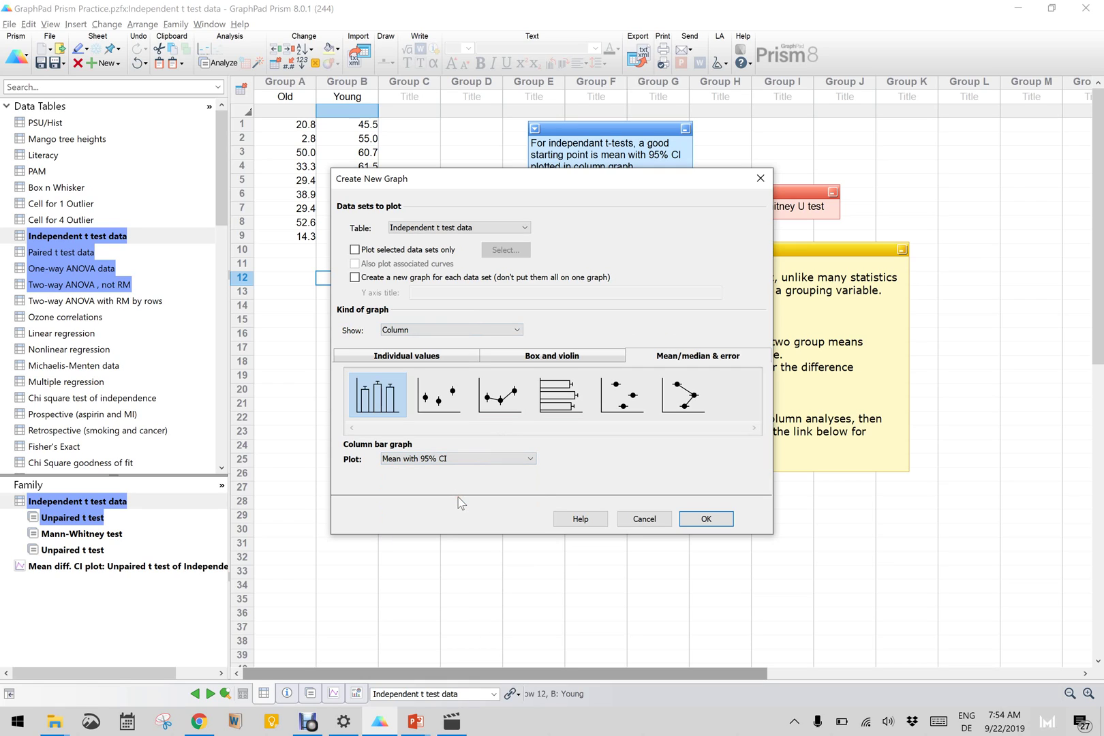
pyautogui.click(711, 521)
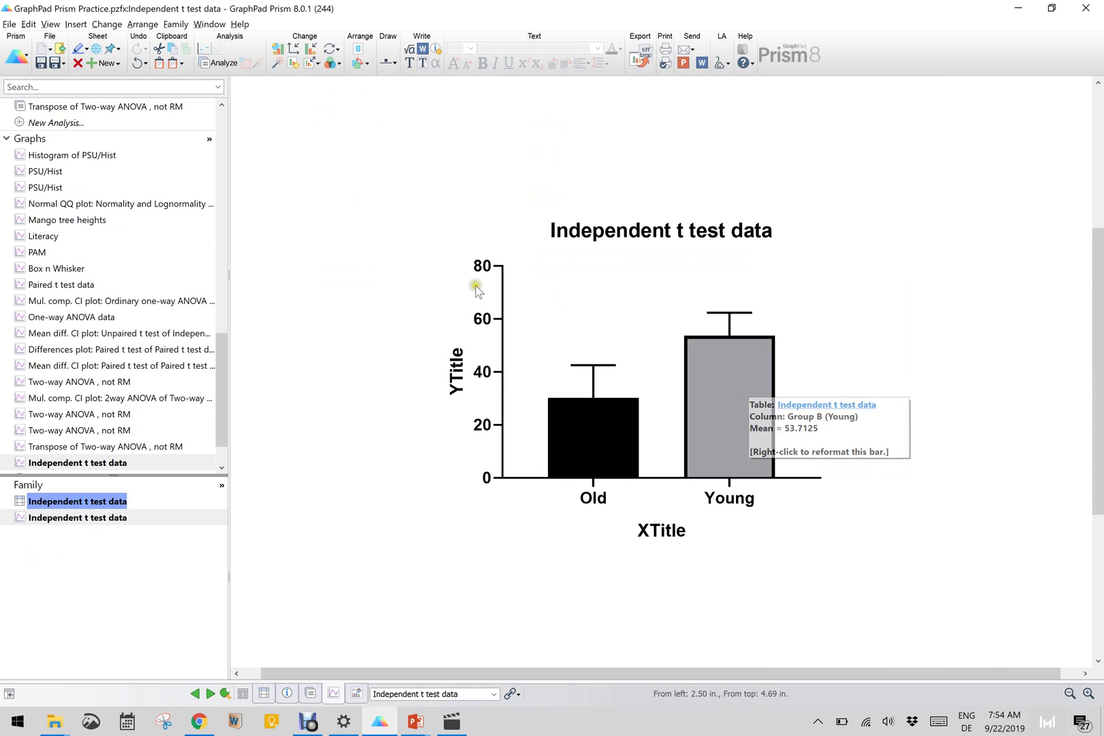
# - Format all data sets on the bar graph with a light gray fill and error bars in both directions
pyautogui.click(309, 55)
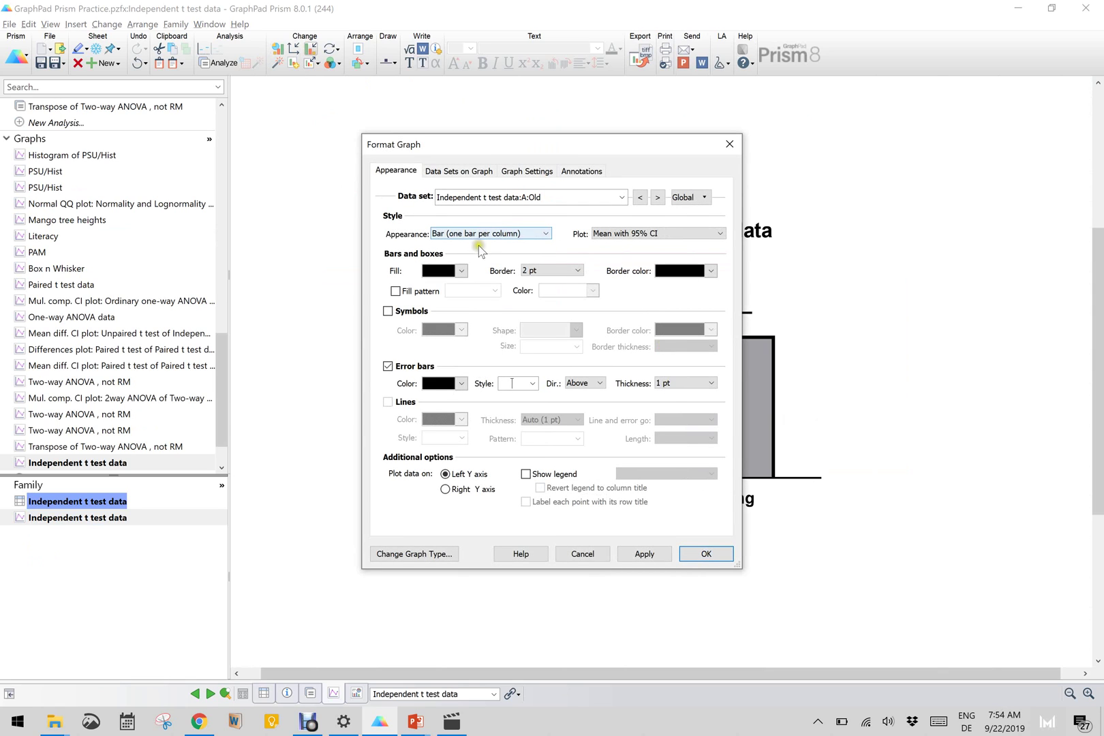
pyautogui.click(535, 198)
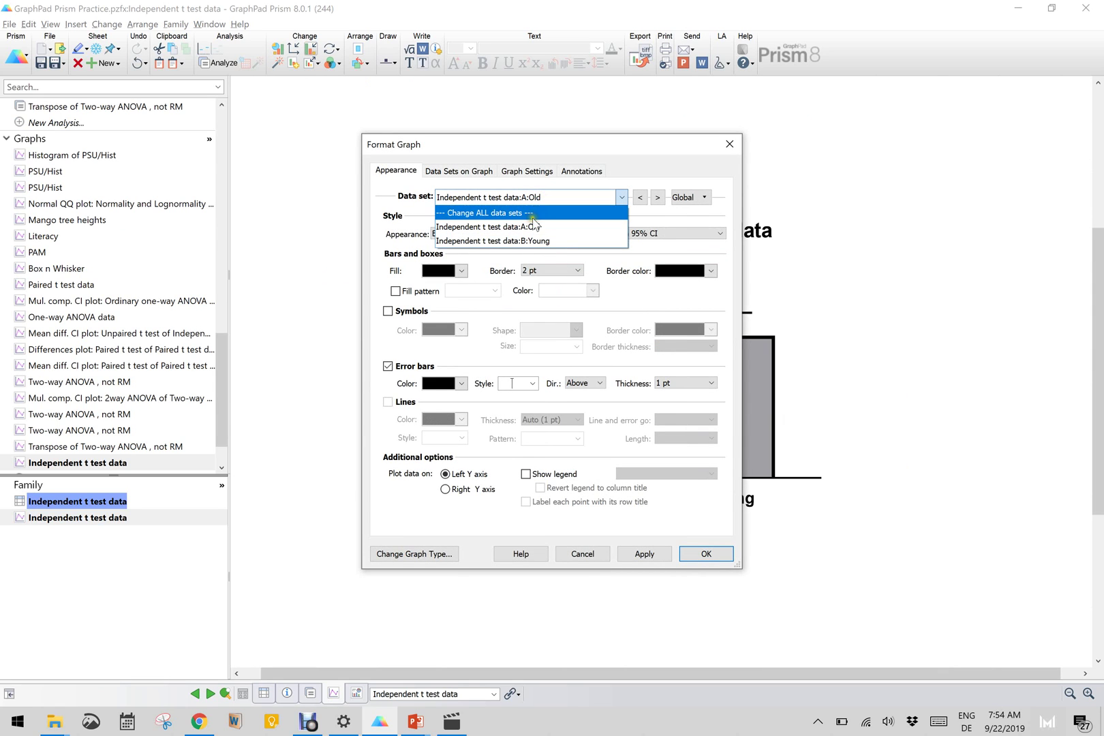
pyautogui.click(534, 214)
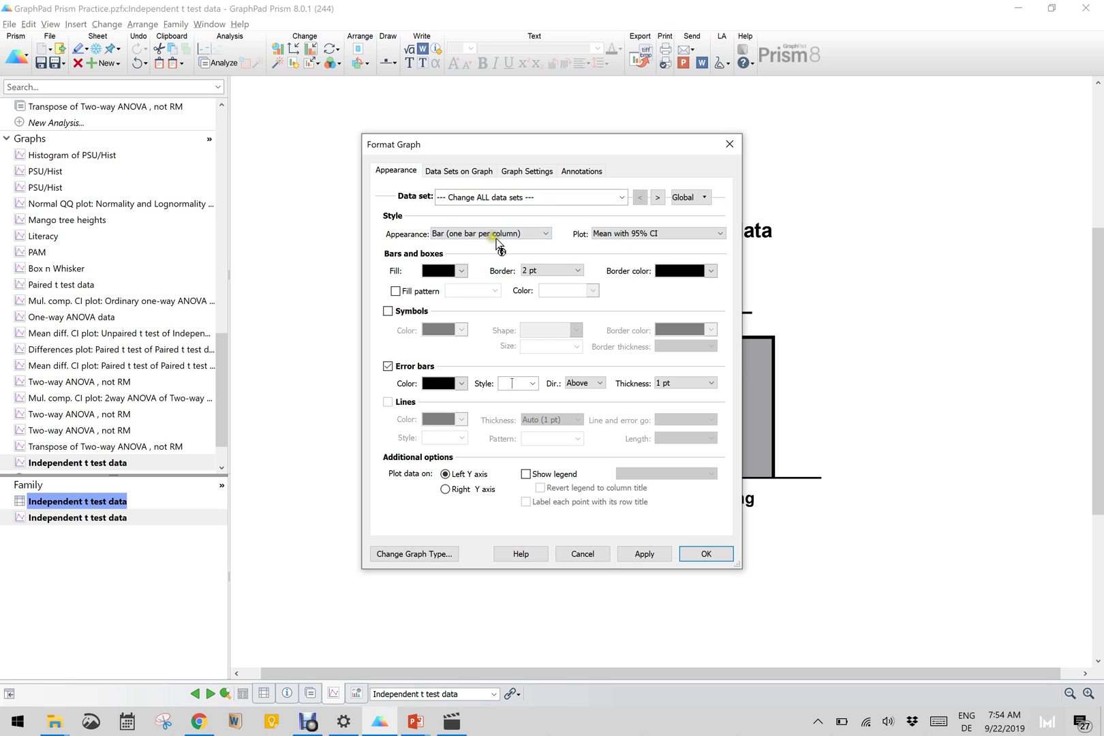
pyautogui.click(463, 271)
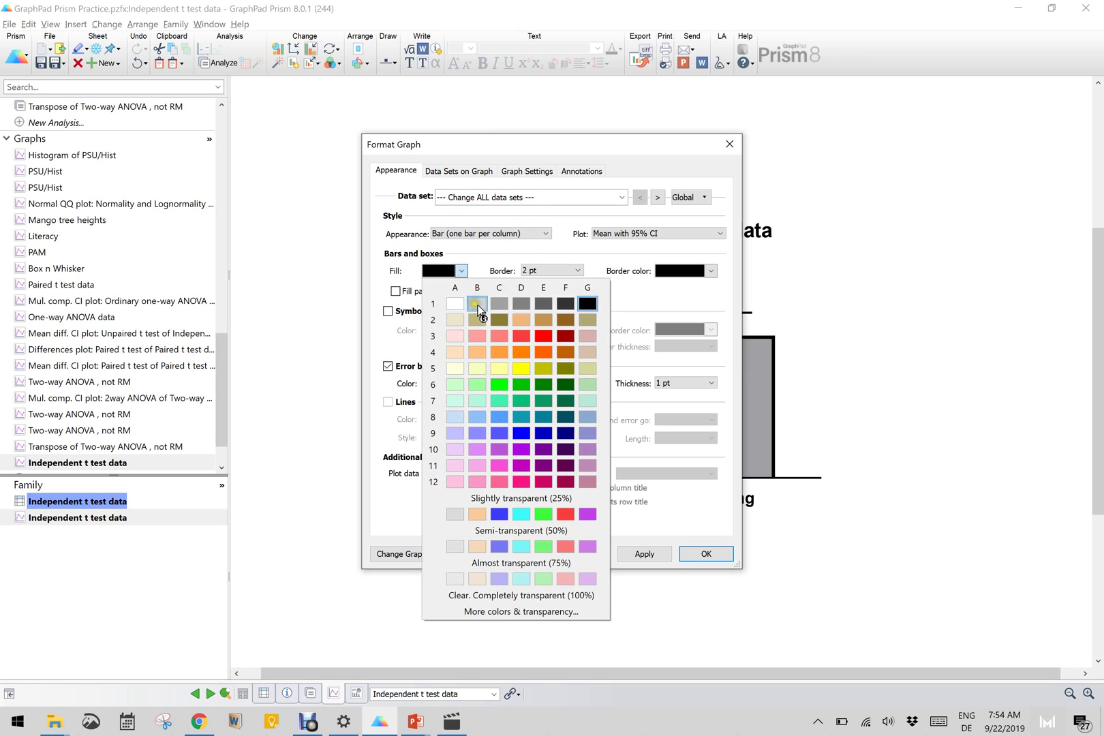
pyautogui.click(477, 304)
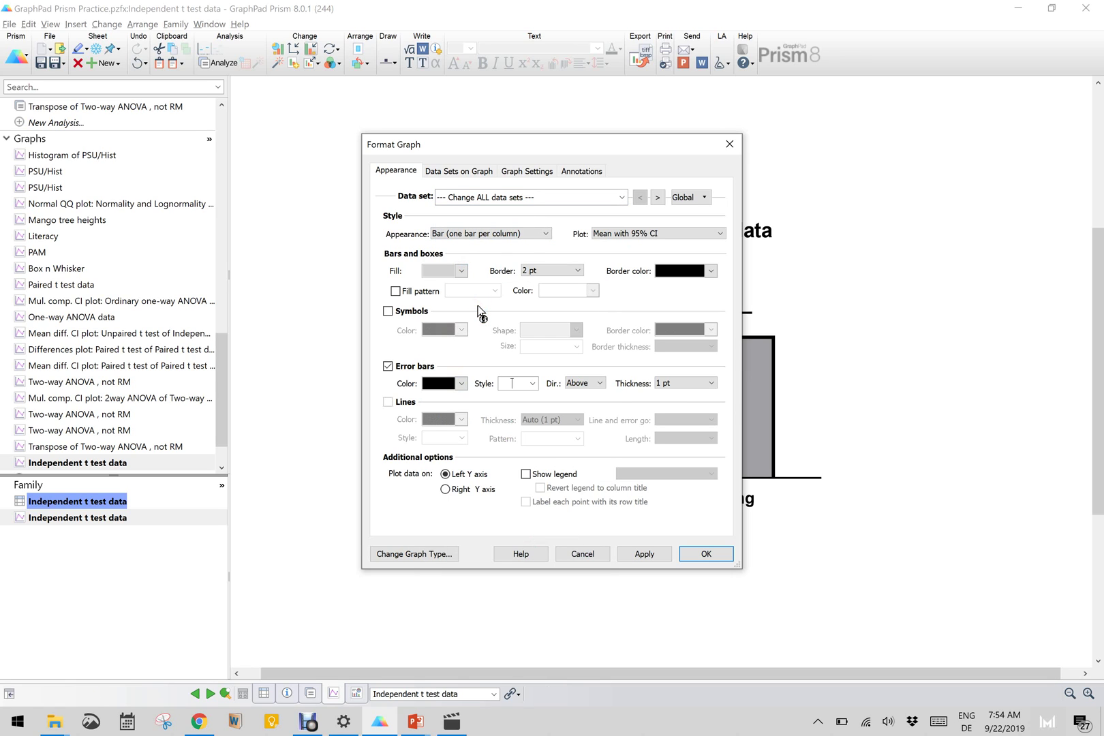
pyautogui.click(603, 383)
pyautogui.click(705, 554)
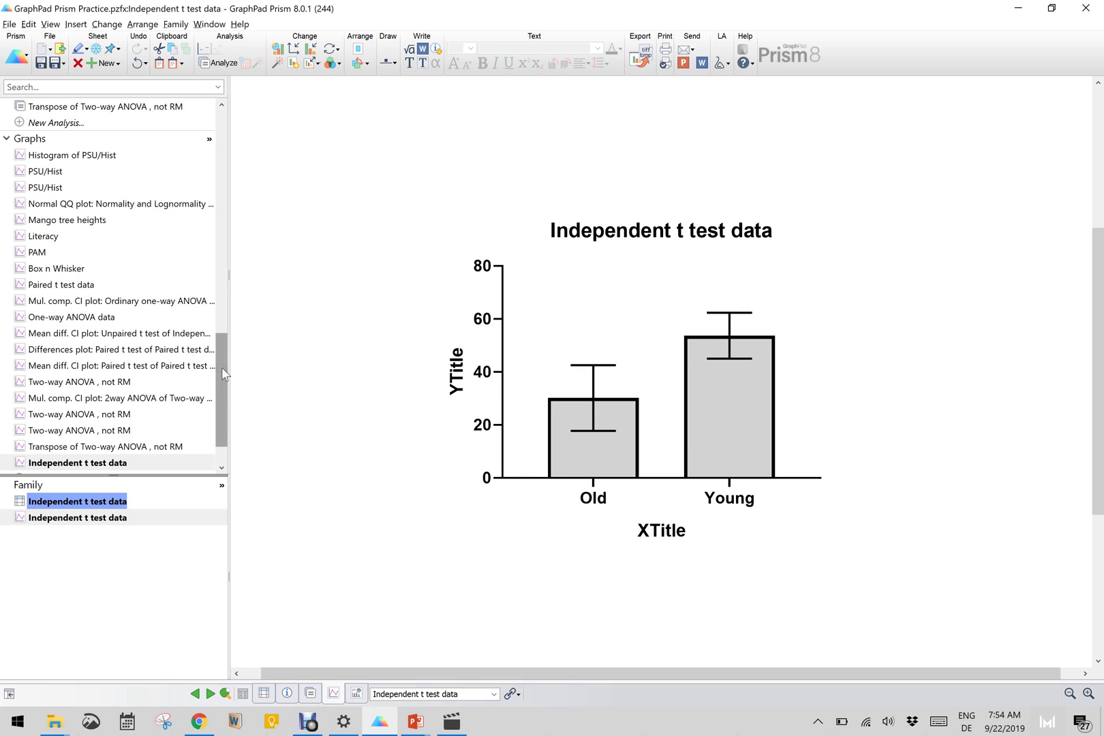
# - Highlight the new Independent t test data graph sheet in purple
pyautogui.moveTo(224, 373); pyautogui.dragTo(227, 282)
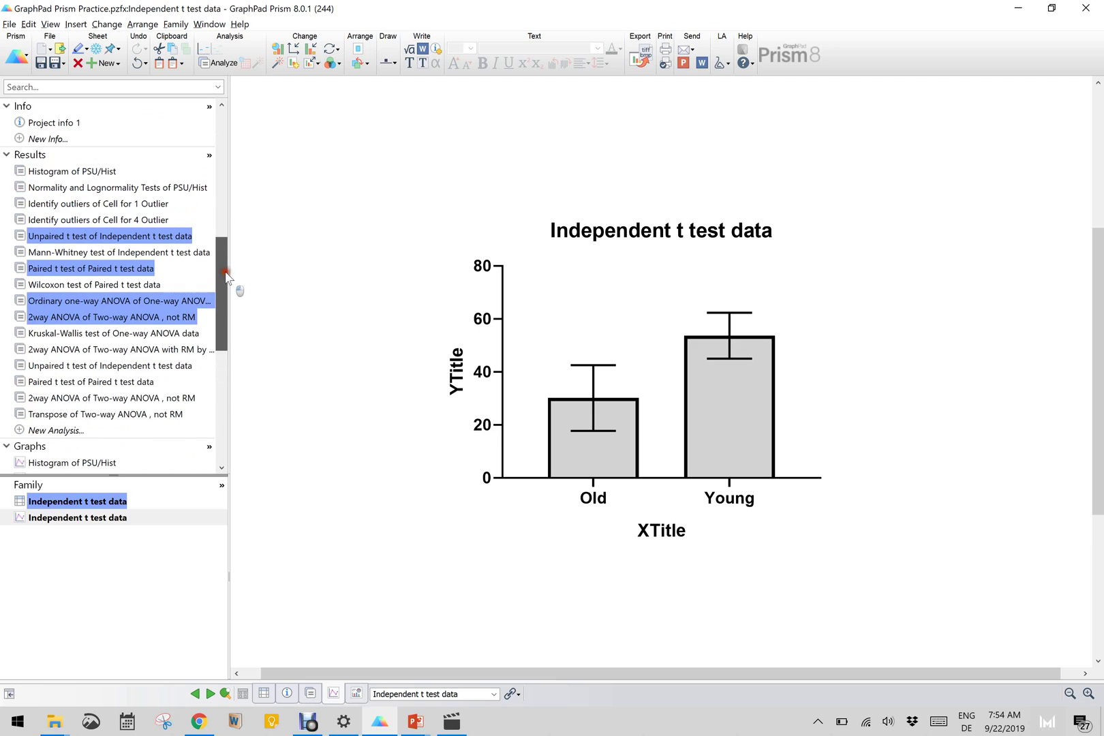
pyautogui.rightClick(164, 237)
pyautogui.press('Escape')
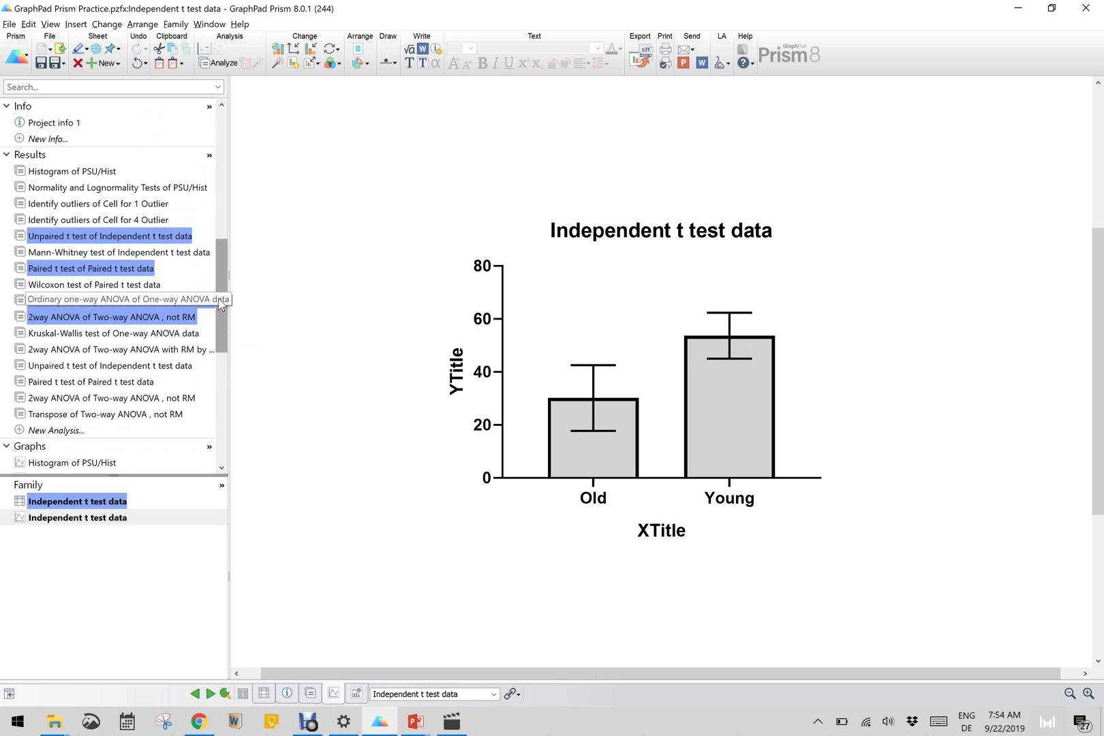
pyautogui.moveTo(221, 316); pyautogui.dragTo(217, 424)
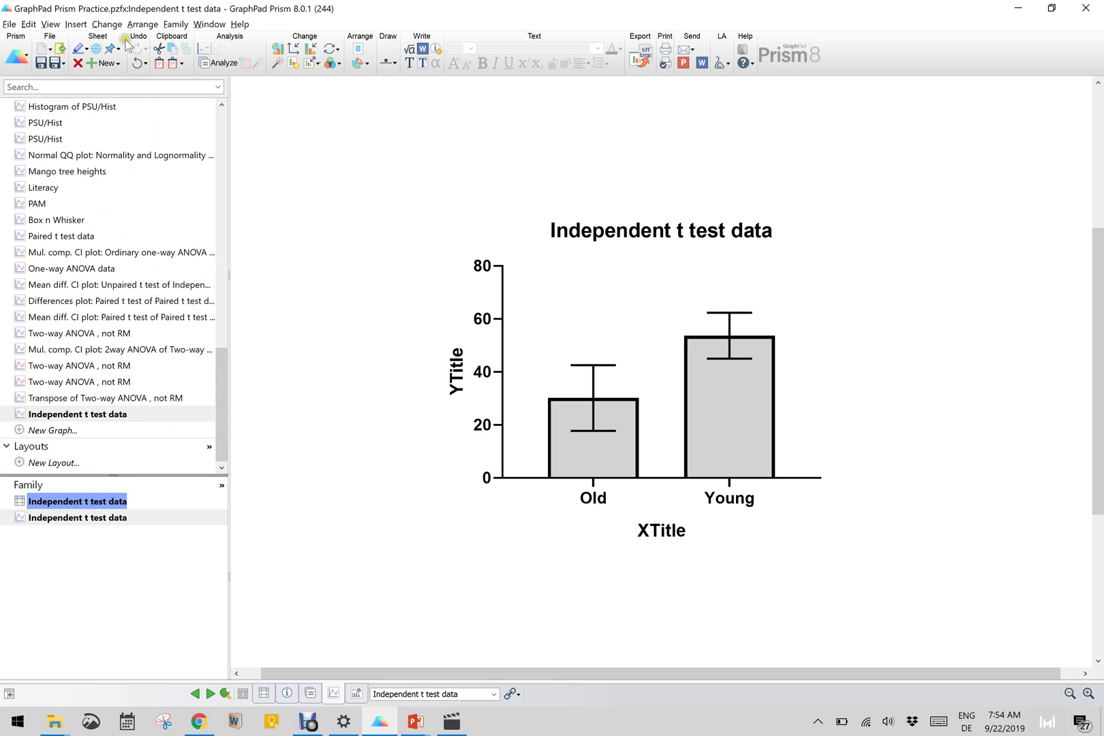
pyautogui.click(86, 51)
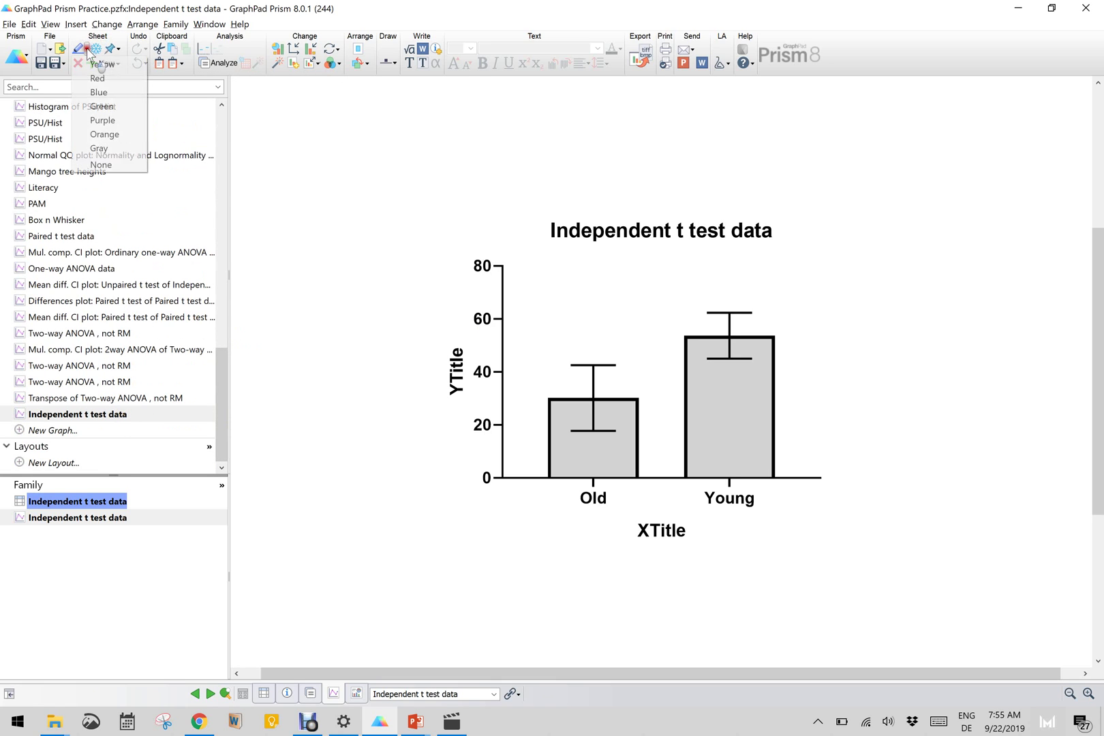
pyautogui.click(97, 120)
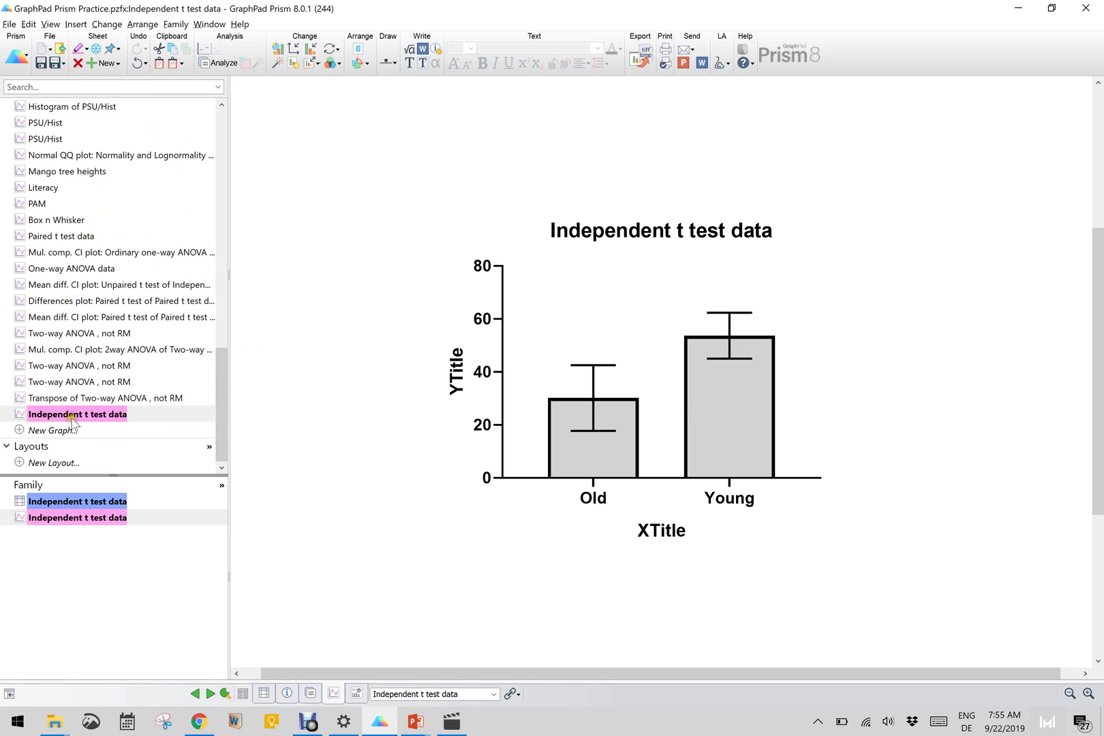
# - Check the P value and its summary in the unpaired t test results, and return to the Independent t test data graph
pyautogui.moveTo(219, 384); pyautogui.dragTo(220, 267)
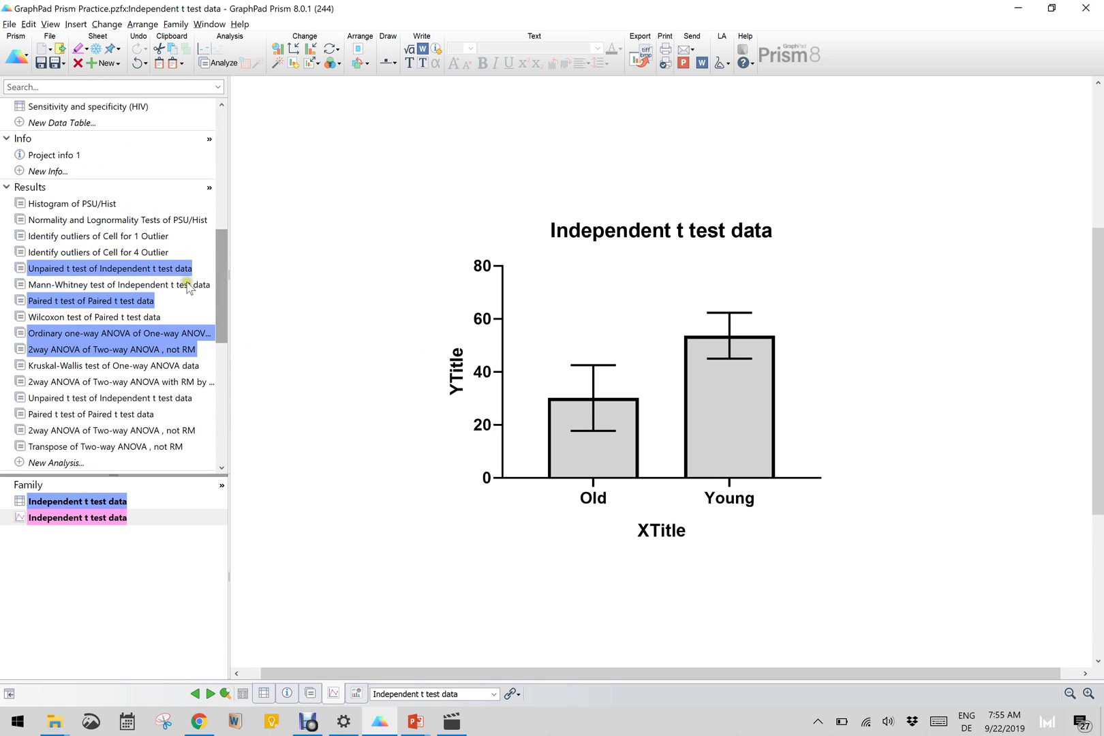
pyautogui.click(137, 270)
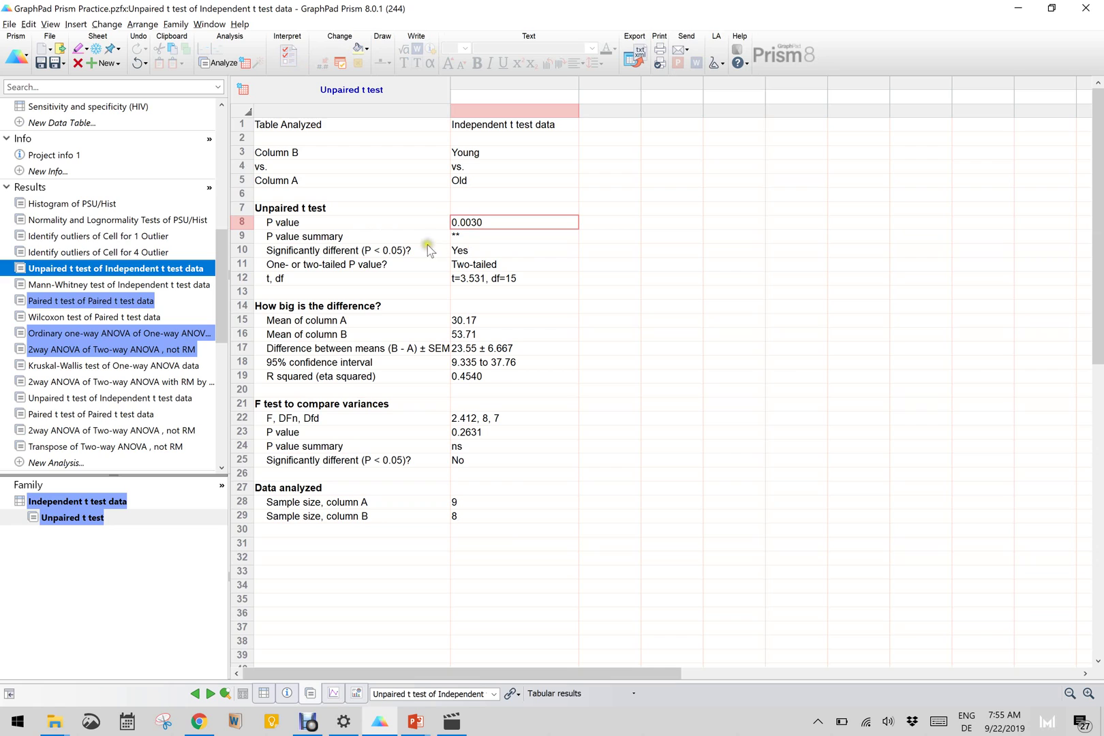
pyautogui.click(224, 292)
pyautogui.moveTo(224, 292); pyautogui.dragTo(225, 409)
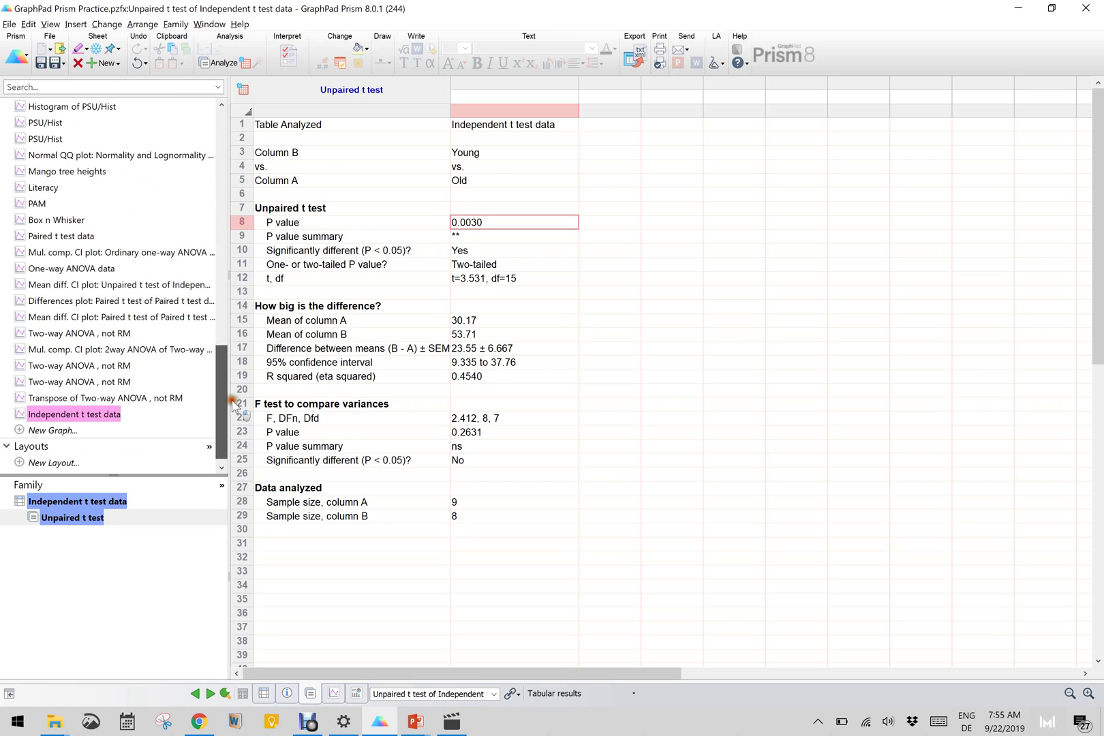
pyautogui.click(102, 415)
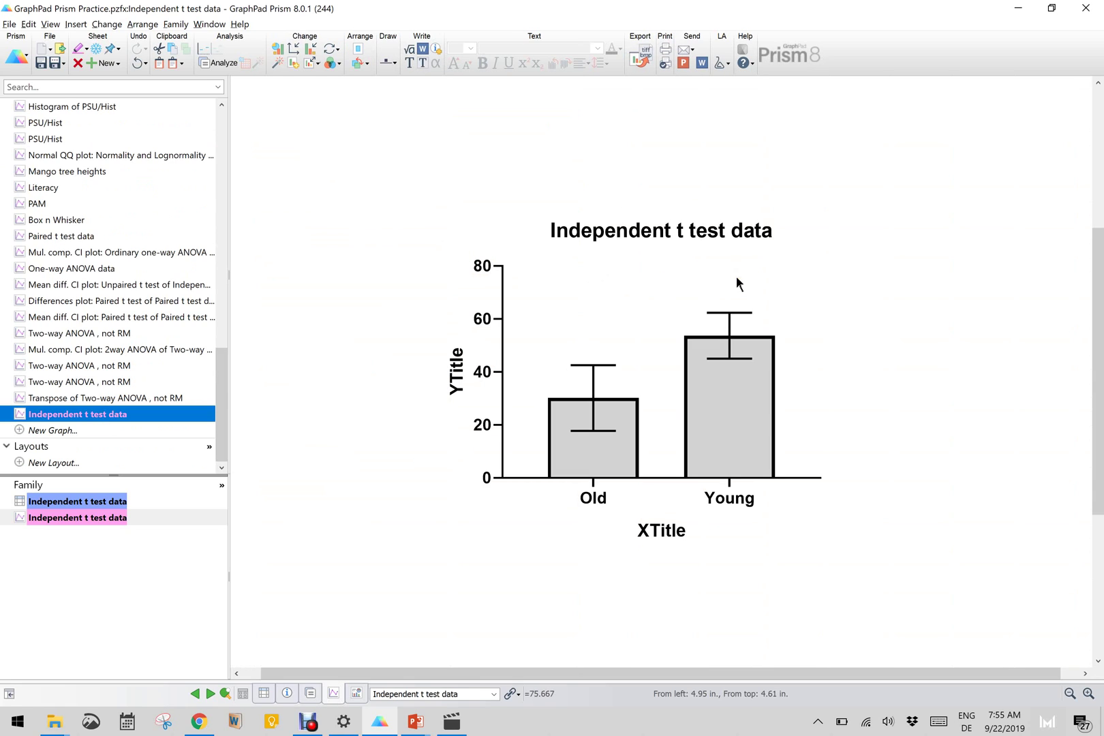
# - Draw a horizontal line with text above the Old and Young bars and label it with two asterisks (**)
pyautogui.click(395, 65)
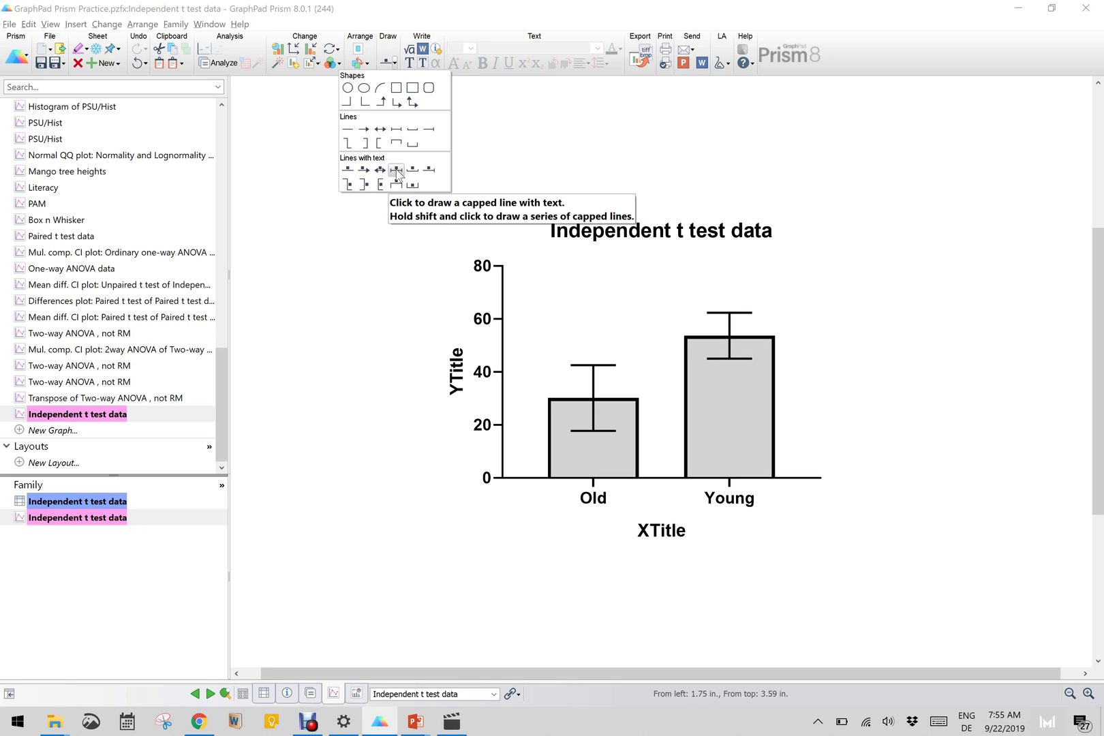
pyautogui.click(347, 169)
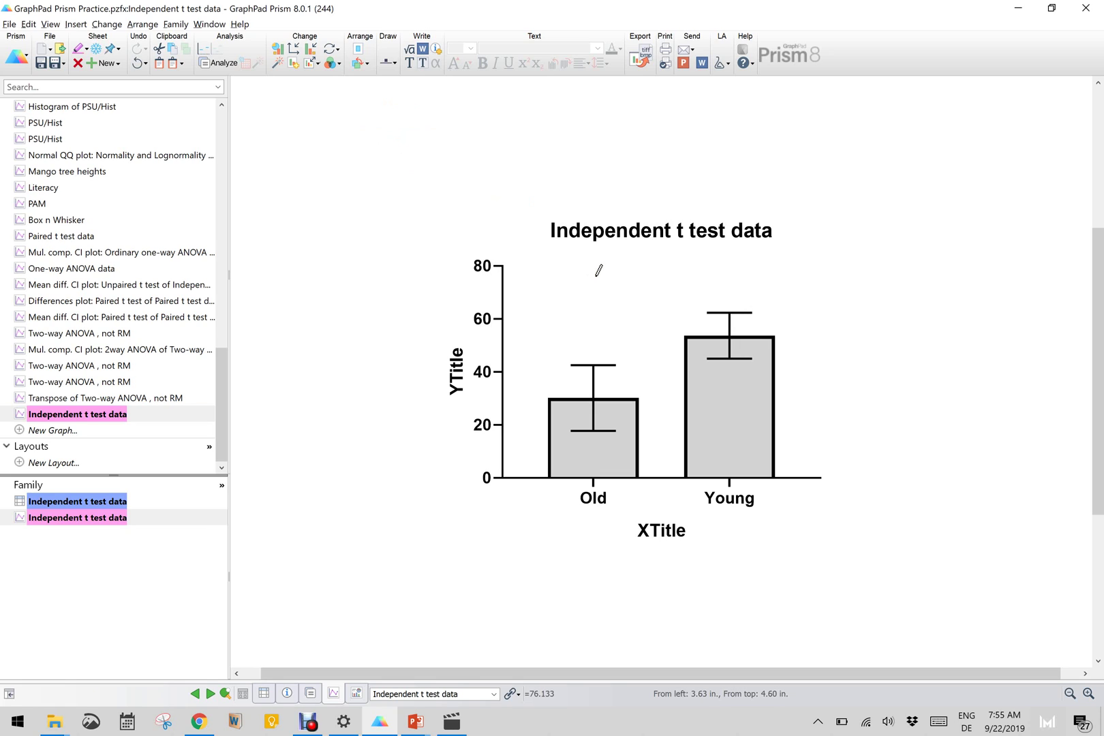
pyautogui.moveTo(596, 275); pyautogui.dragTo(742, 275)
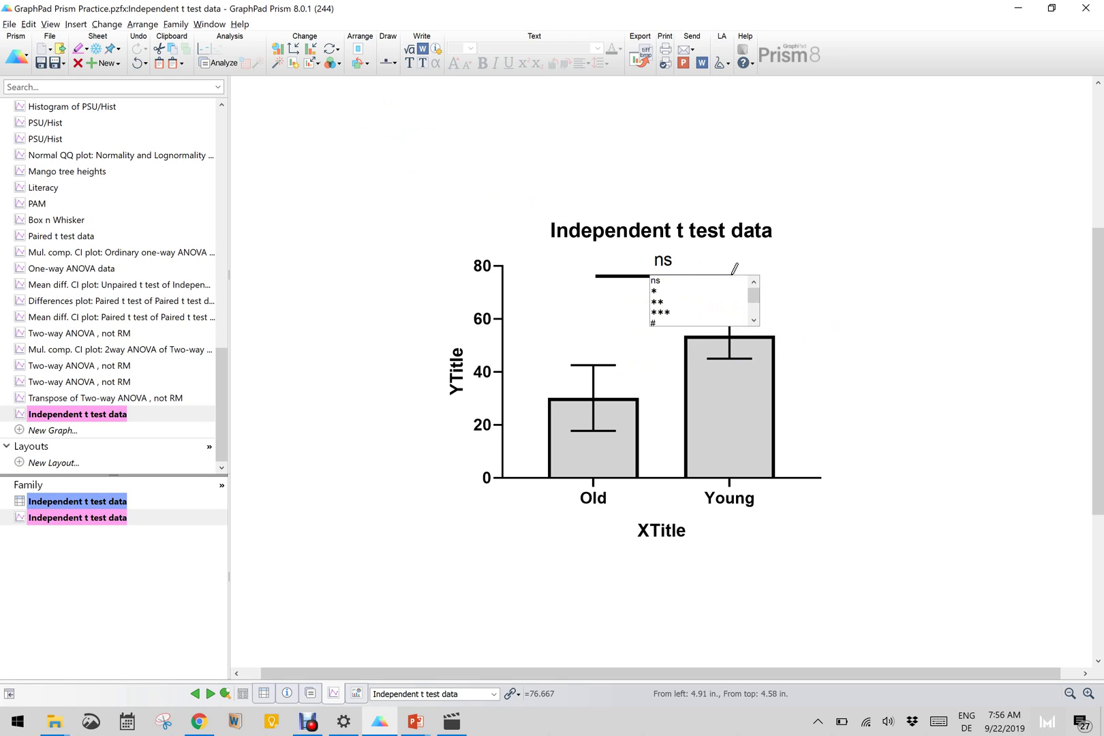
pyautogui.click(705, 306)
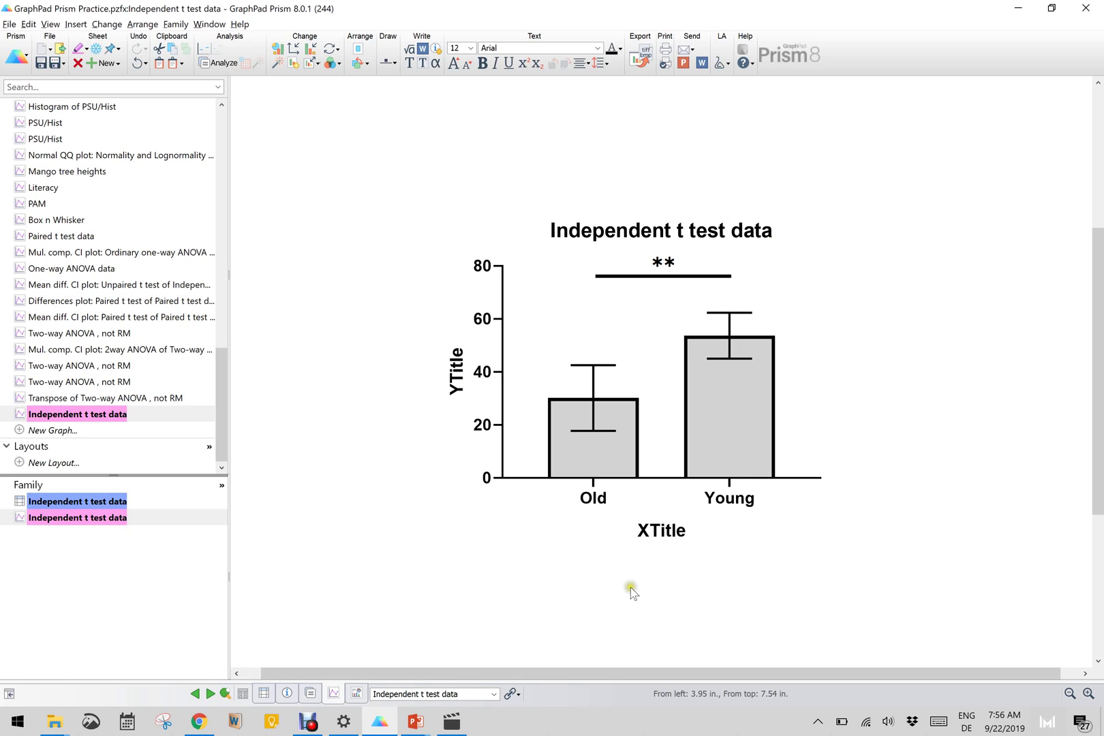
# - Remove the placeholder X axis title from the graph
pyautogui.doubleClick(663, 529)
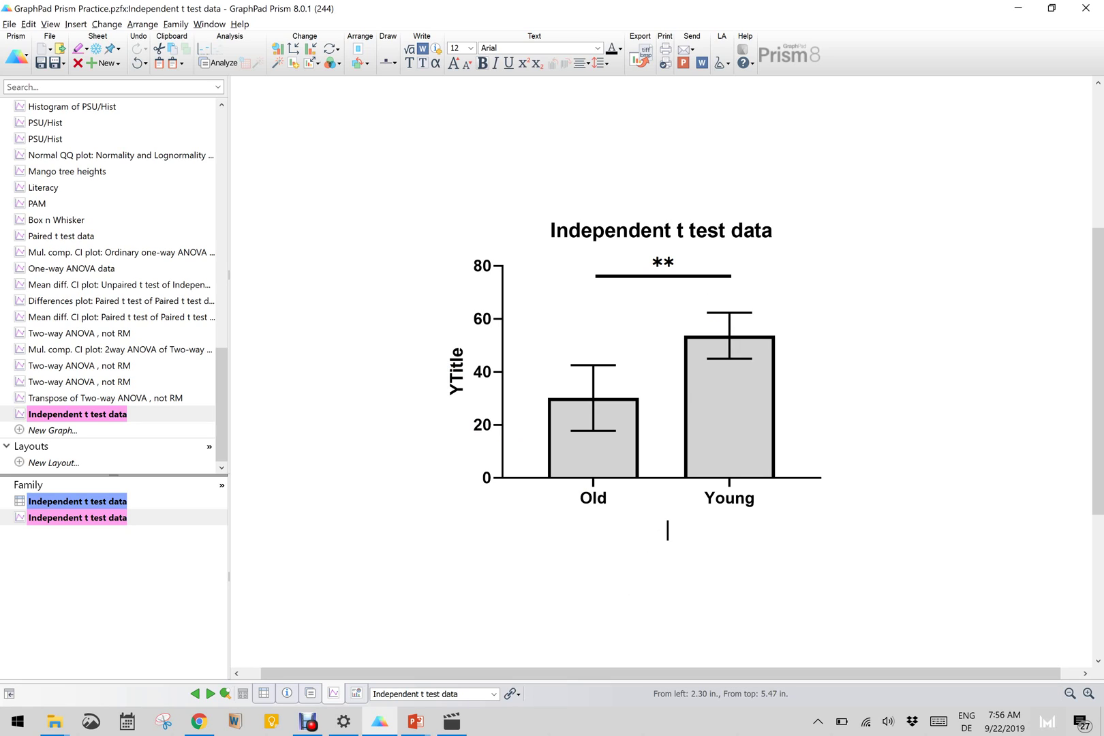
pyautogui.click(455, 369)
pyautogui.click(600, 139)
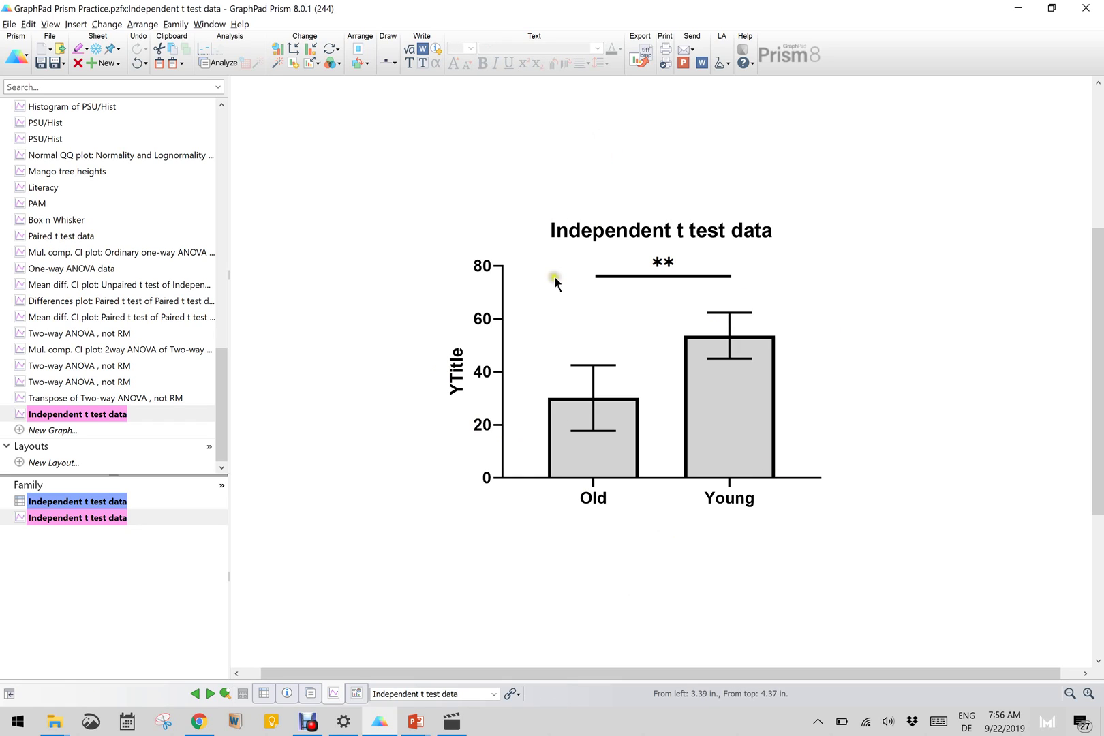
pyautogui.click(627, 346)
# - Start another t test on the Old and Young columns of the Independent t test data table, creating a new results sheet
pyautogui.click(220, 408)
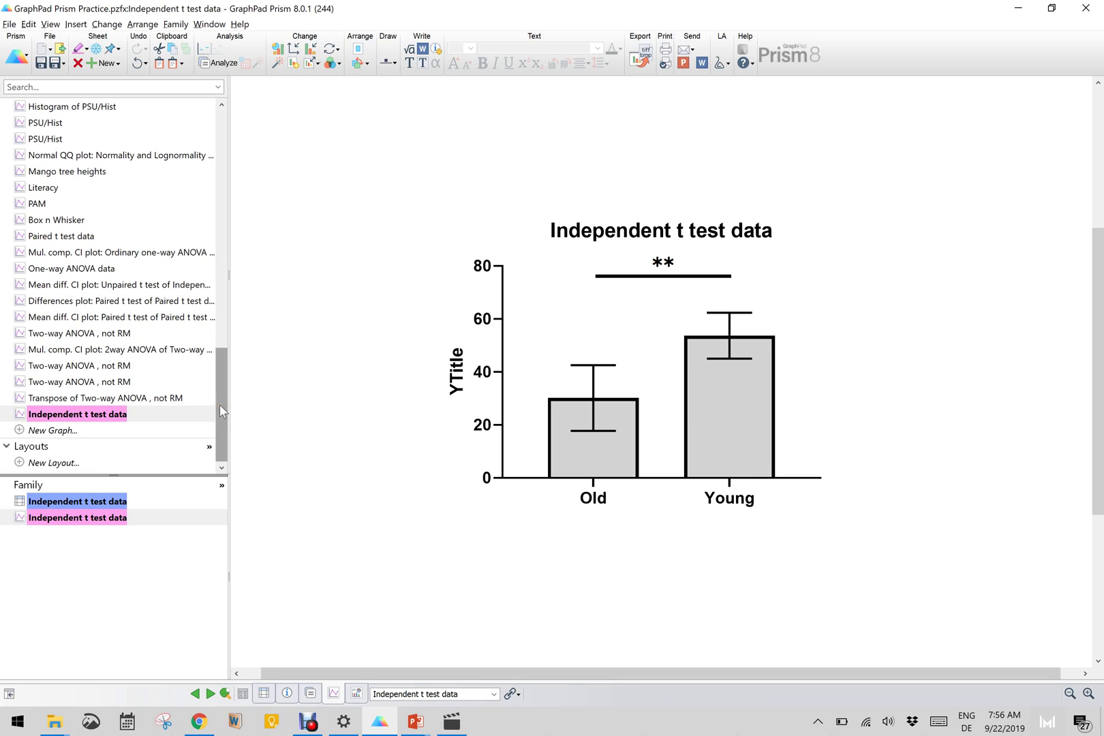
pyautogui.moveTo(219, 409)
pyautogui.mouseDown()
pyautogui.moveTo(227, 287)
pyautogui.moveTo(213, 286)
pyautogui.moveTo(237, 205)
pyautogui.moveTo(227, 188)
pyautogui.moveTo(176, 184)
pyautogui.mouseUp()
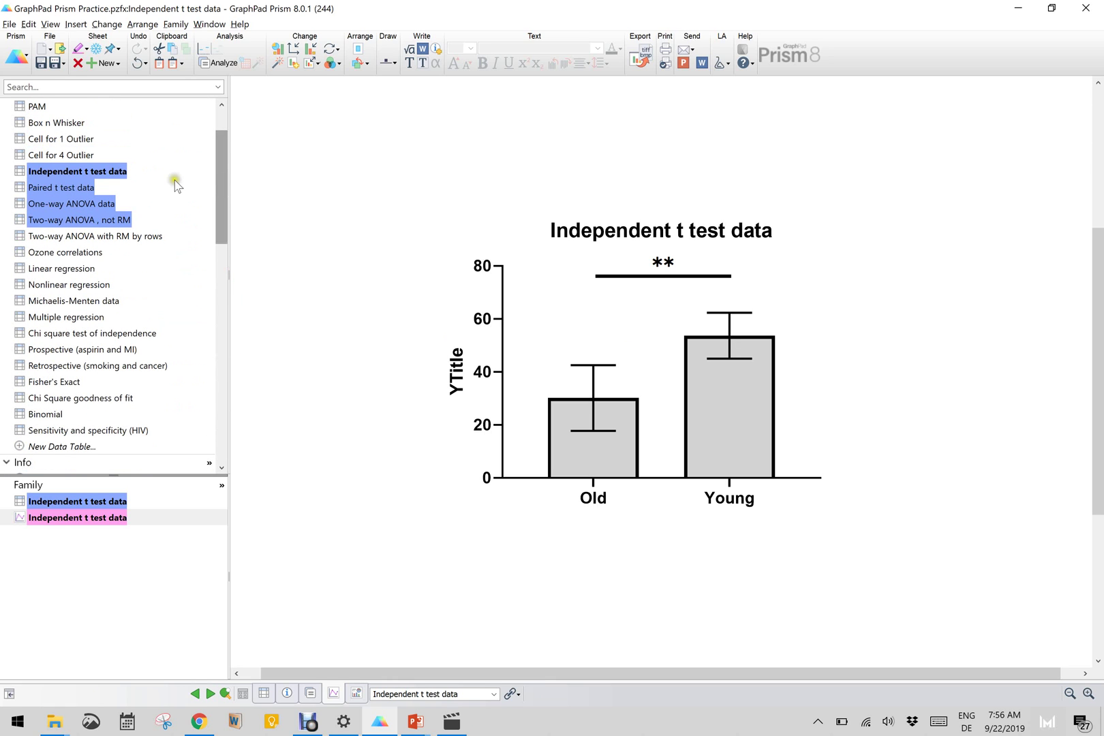
pyautogui.click(117, 171)
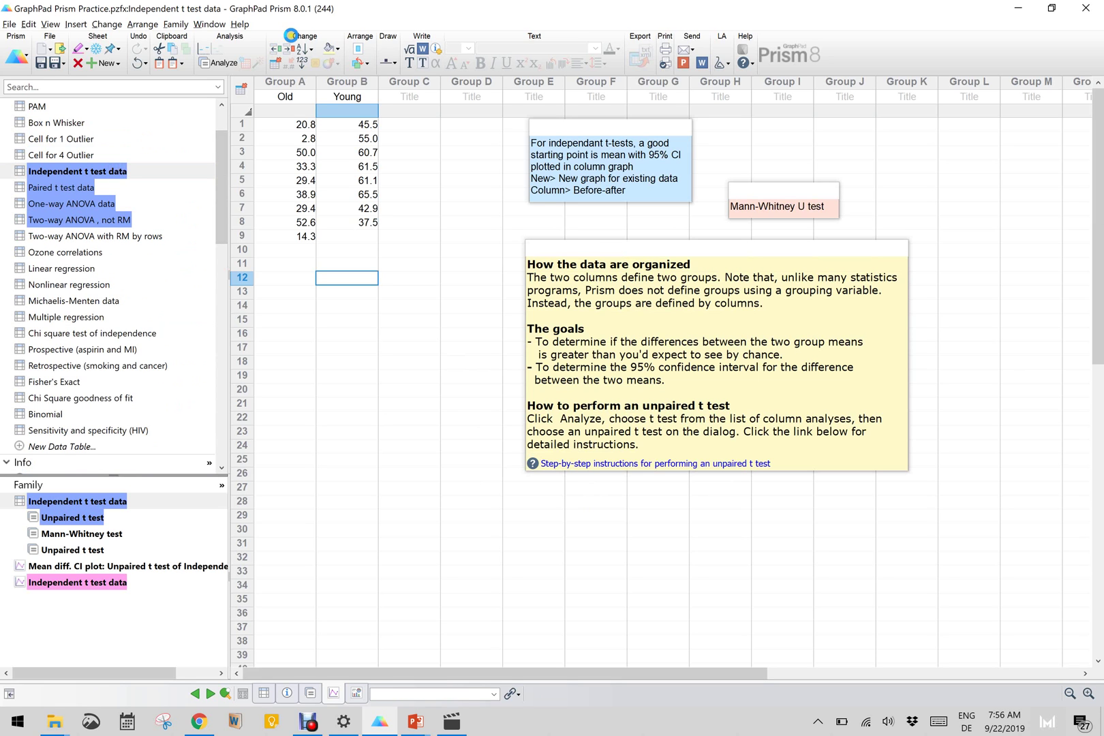
pyautogui.click(230, 63)
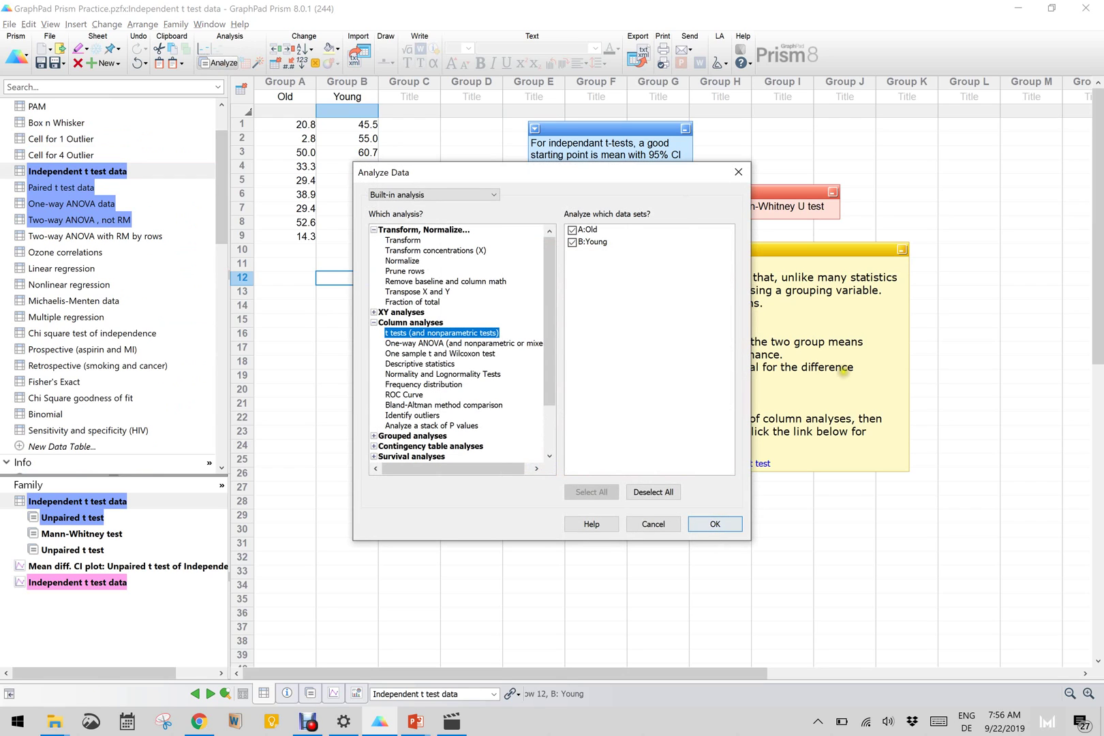
pyautogui.click(715, 522)
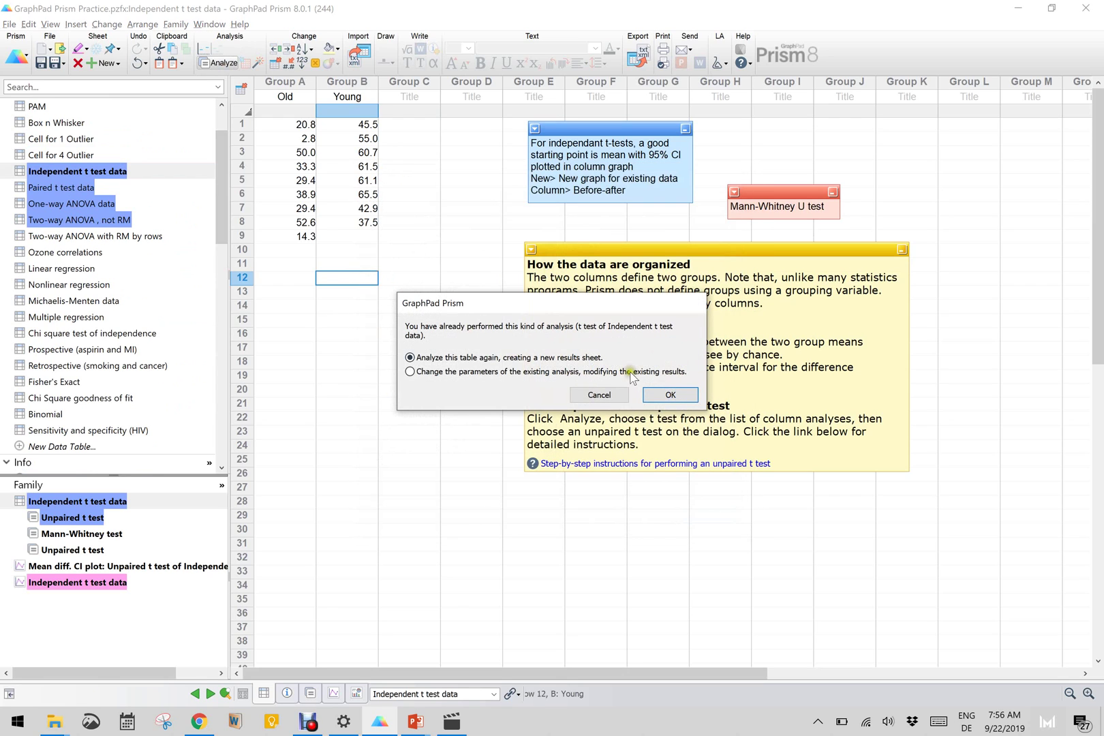
pyautogui.click(669, 395)
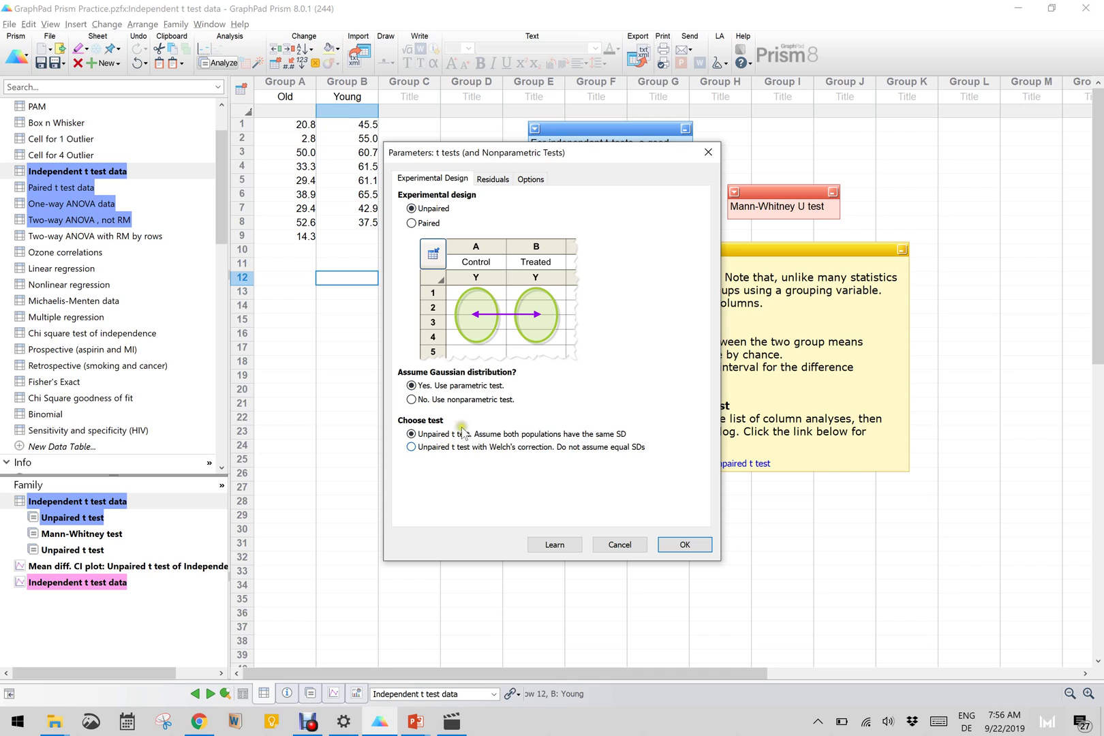
# - Enable graphing the CI of the difference between means at a 95% confidence level, and run the unpaired t test
pyautogui.click(529, 181)
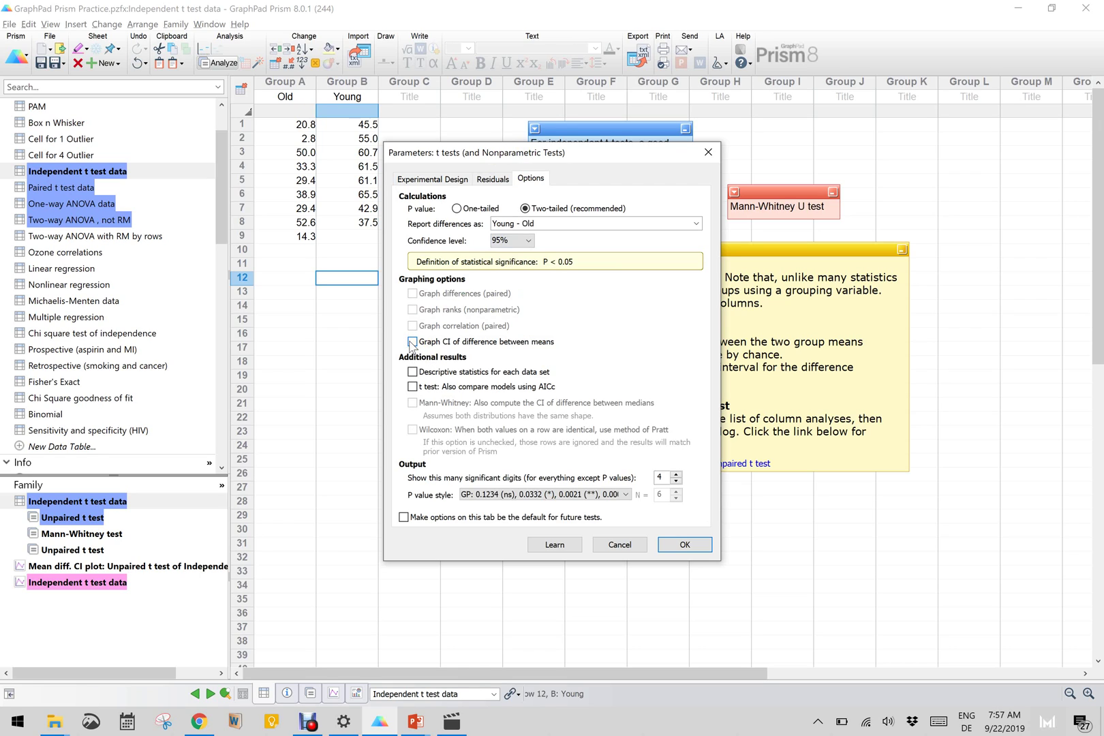
pyautogui.click(411, 342)
pyautogui.click(528, 242)
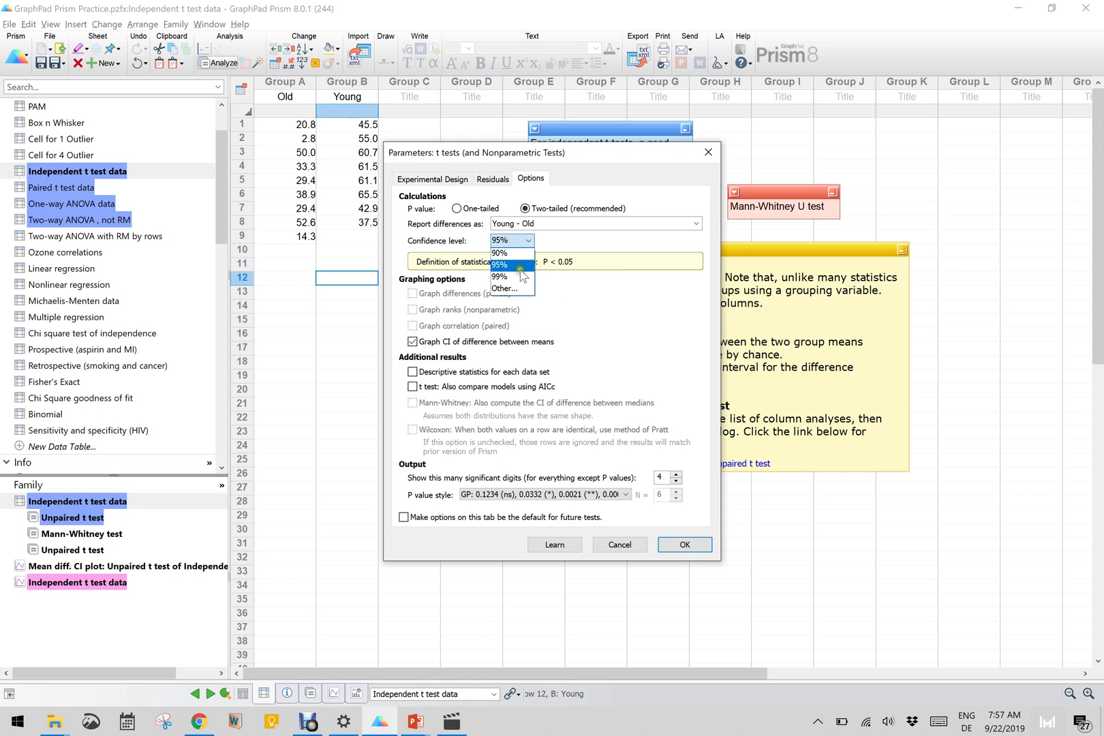
pyautogui.click(525, 266)
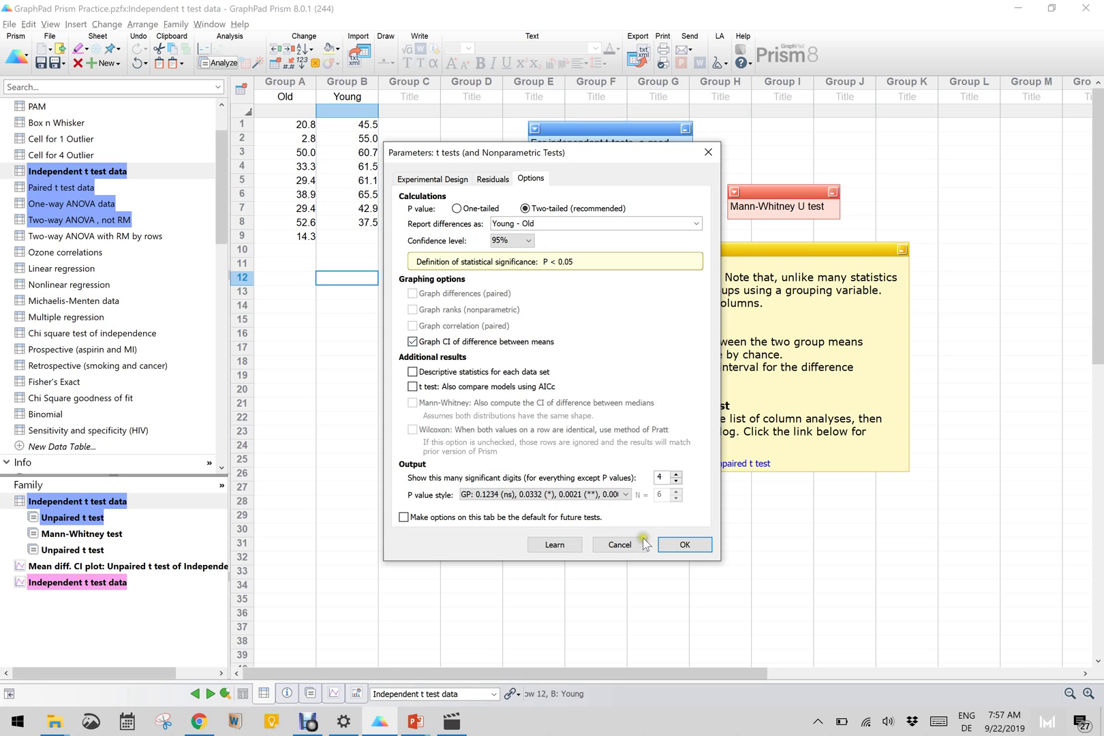
pyautogui.click(683, 545)
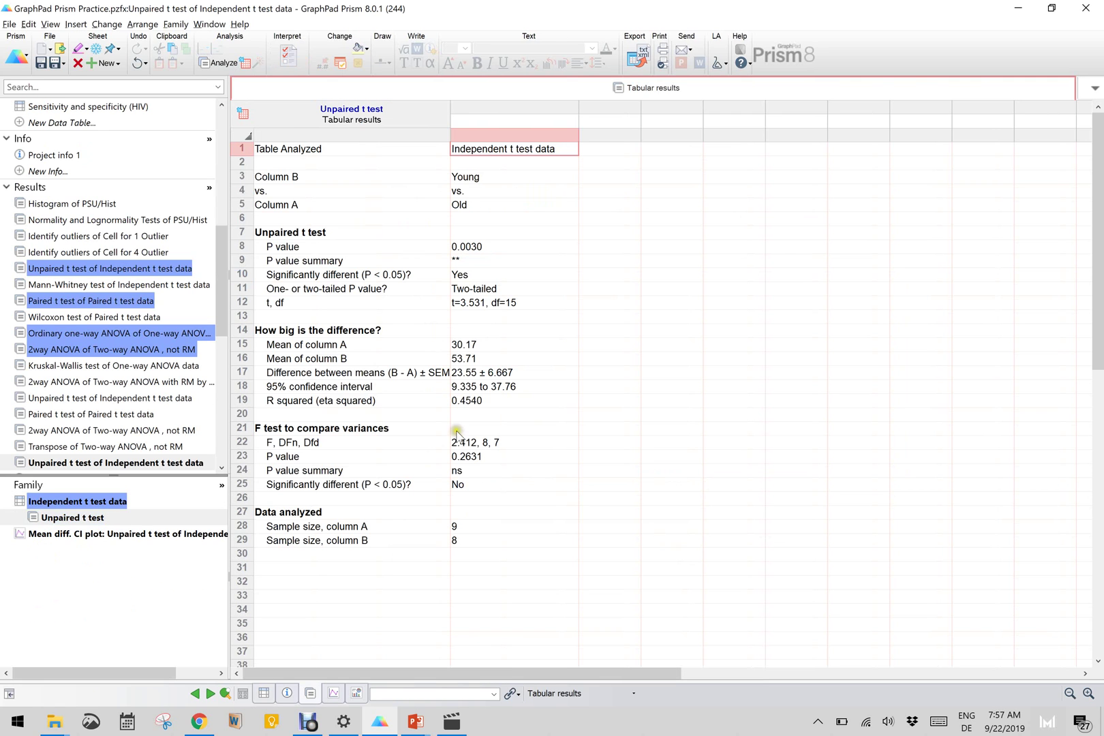
# - Examine the mean difference CI plot for Young - Old, and compare it with the Independent t test data bar graph
pyautogui.moveTo(221, 312); pyautogui.dragTo(223, 443)
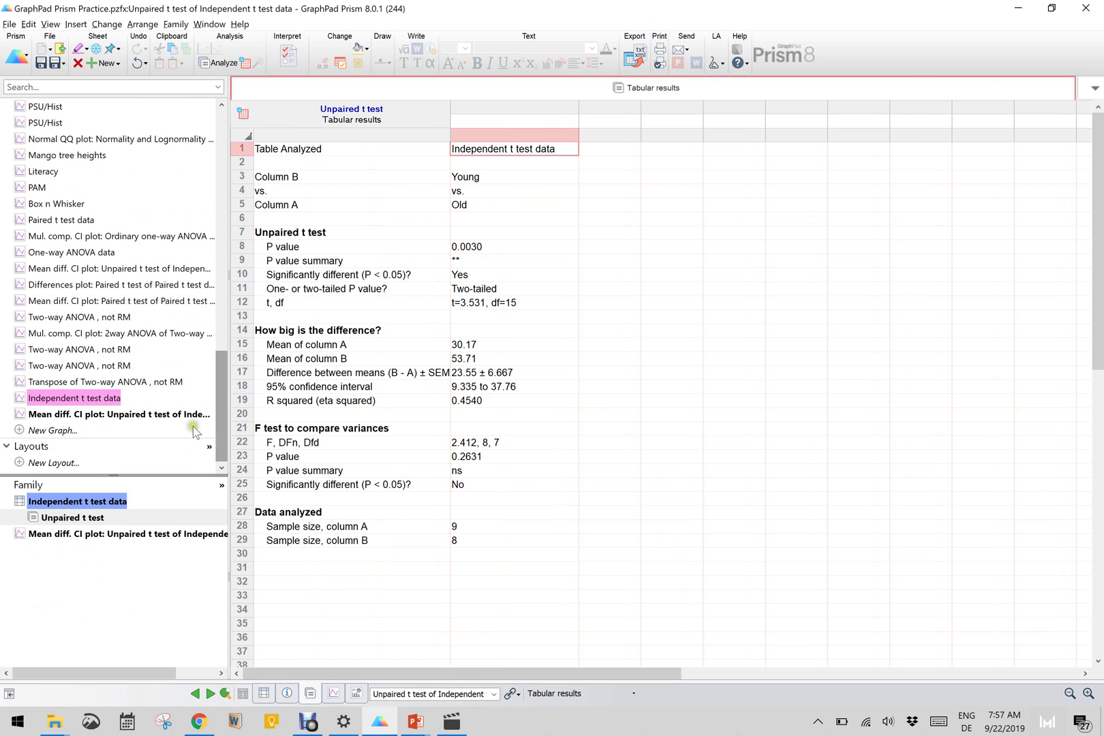
pyautogui.click(171, 415)
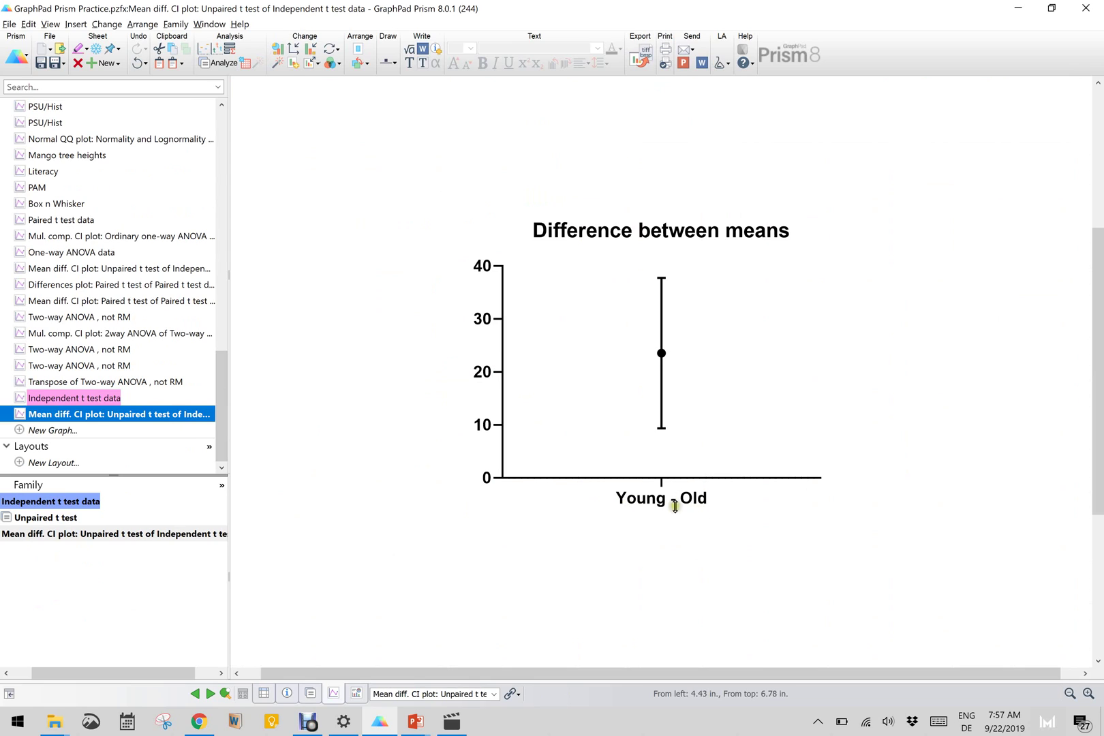
pyautogui.click(691, 395)
pyautogui.click(656, 402)
pyautogui.click(666, 285)
pyautogui.click(505, 274)
pyautogui.click(619, 417)
pyautogui.click(652, 489)
pyautogui.click(94, 399)
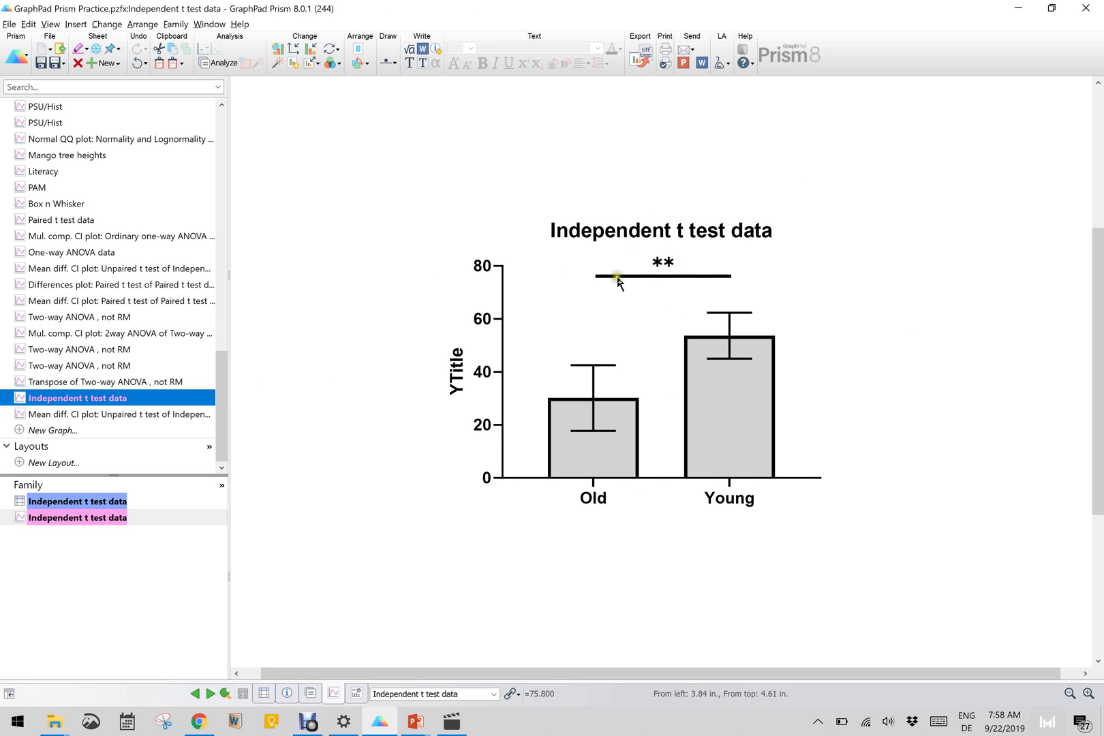
# - Start a t test on the Cross-fertilized and Self-Fertilized columns of the Paired t test data table, creating a new results sheet
pyautogui.moveTo(221, 386); pyautogui.dragTo(228, 138)
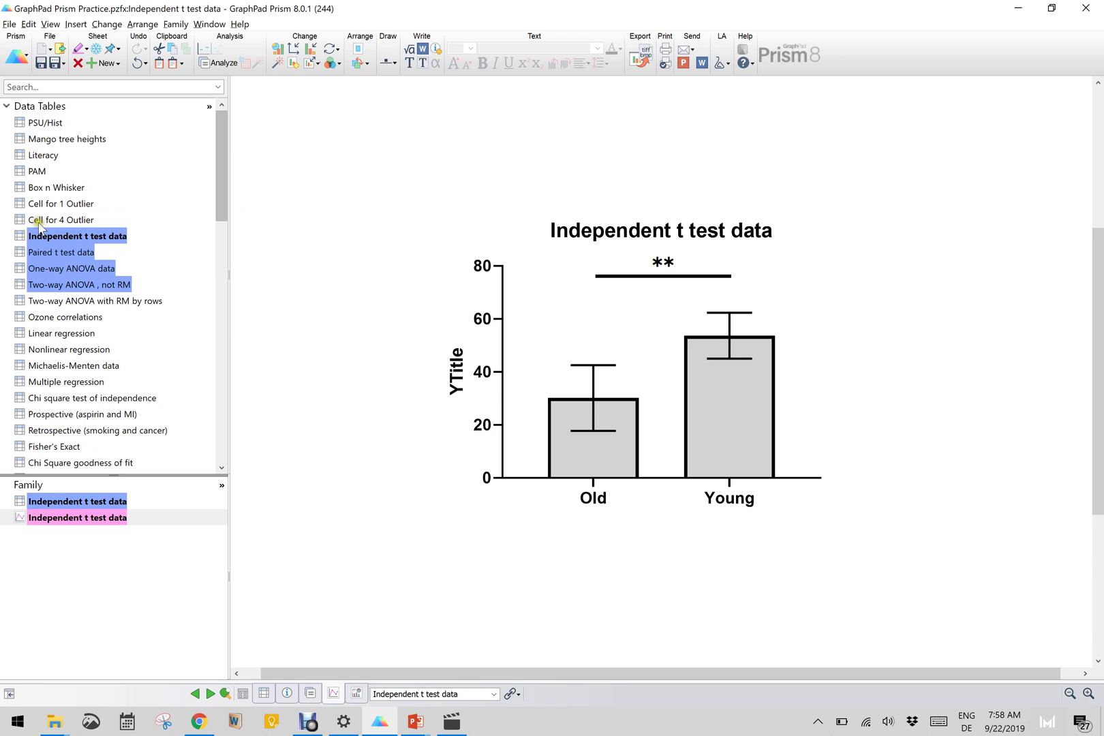
pyautogui.click(43, 254)
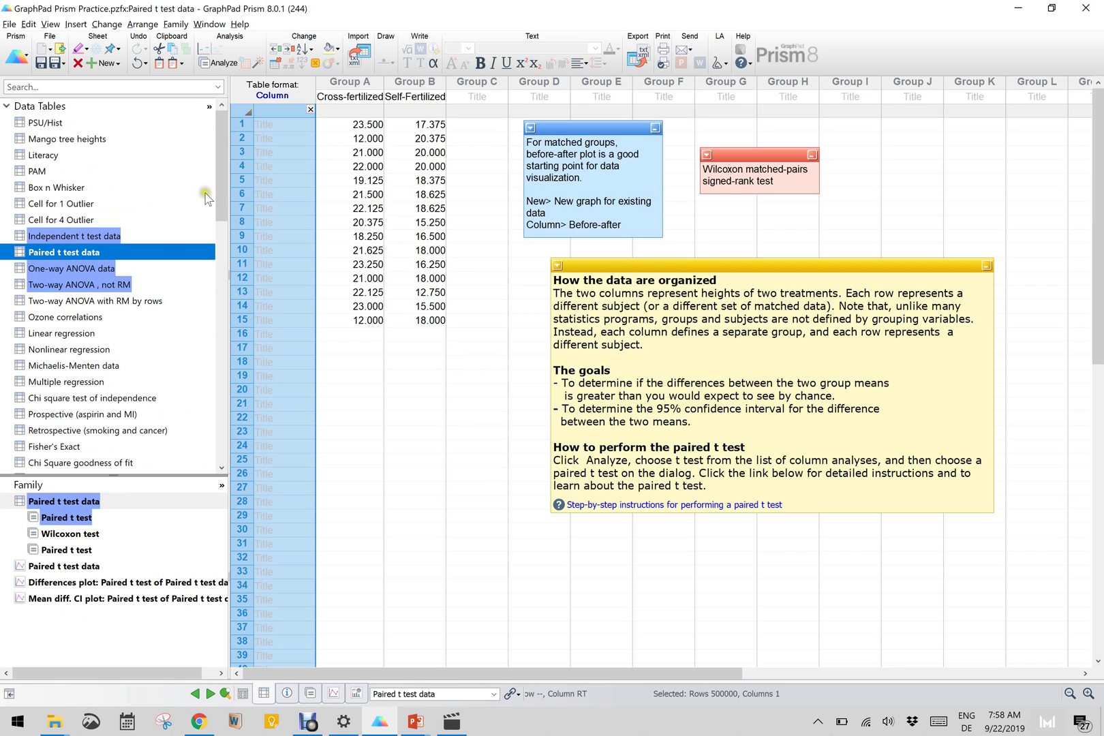
pyautogui.moveTo(221, 184)
pyautogui.mouseDown()
pyautogui.moveTo(228, 299)
pyautogui.moveTo(223, 174)
pyautogui.mouseUp()
pyautogui.click(219, 63)
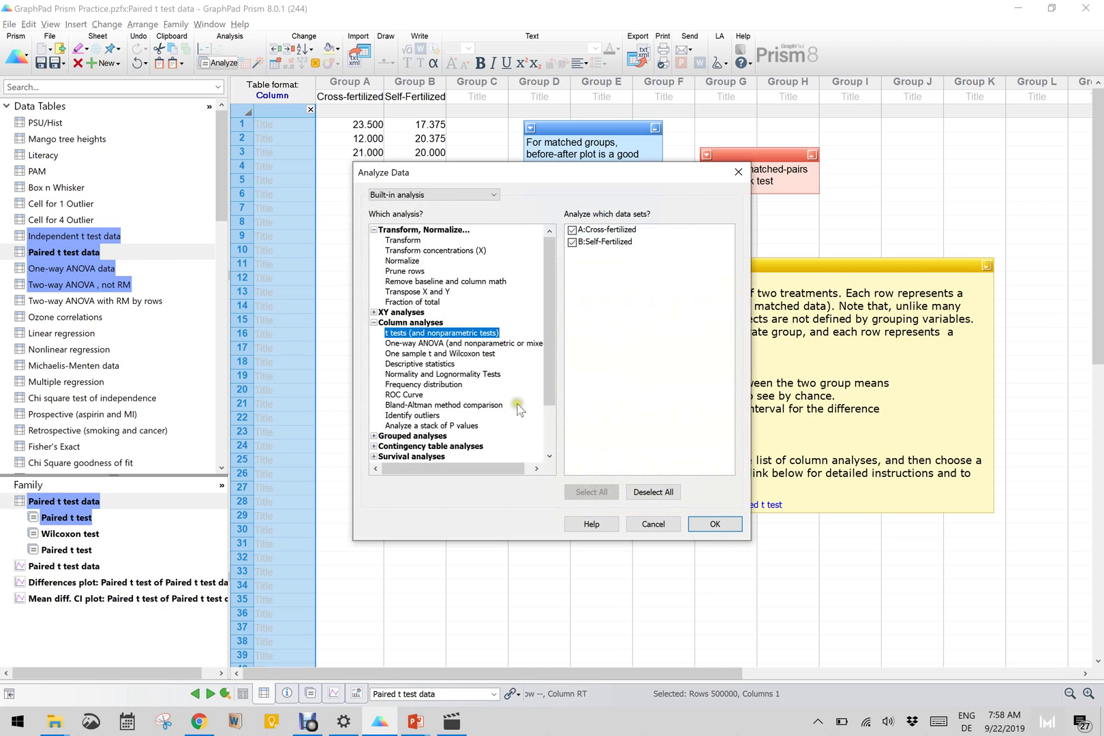
pyautogui.click(715, 523)
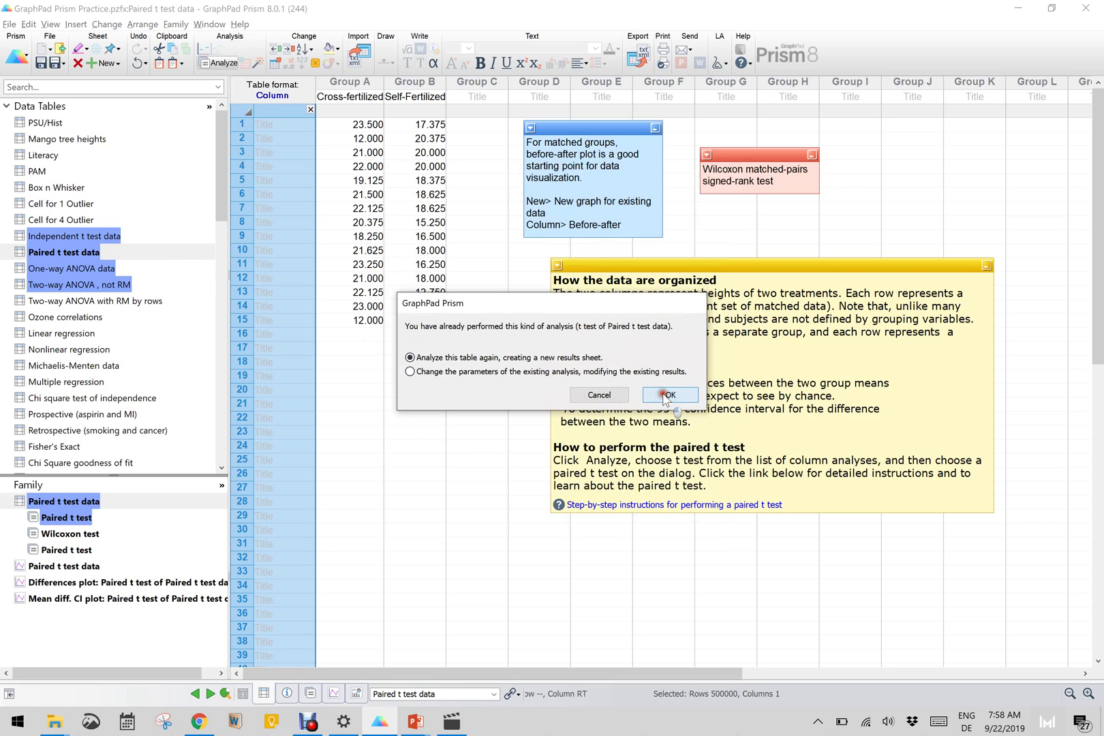
pyautogui.click(670, 395)
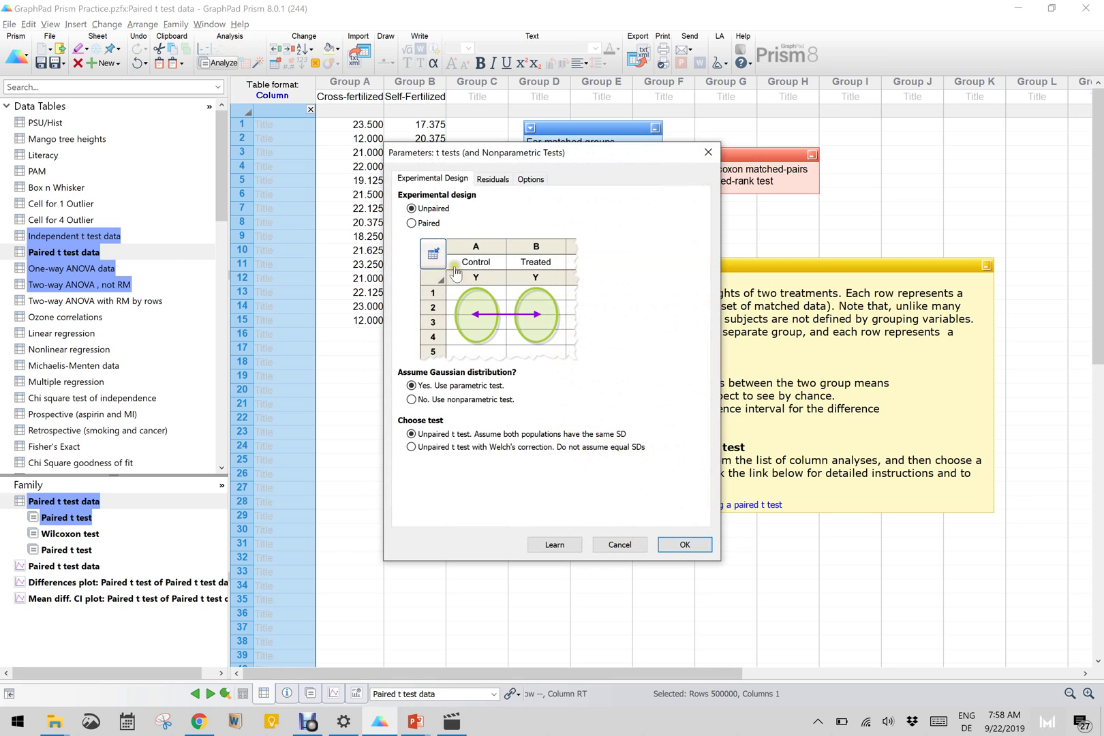
# - Run the unpaired t test with the CI of the difference between means graphed, and open its mean difference plot
pyautogui.click(526, 179)
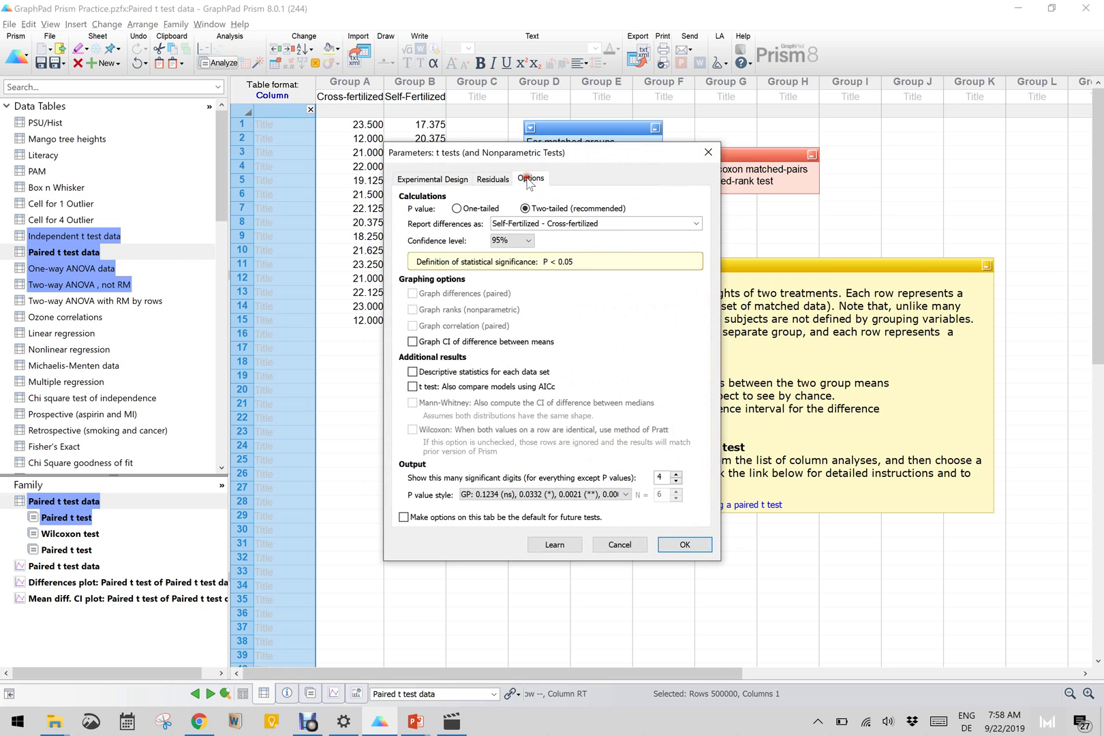
pyautogui.click(429, 341)
pyautogui.click(684, 545)
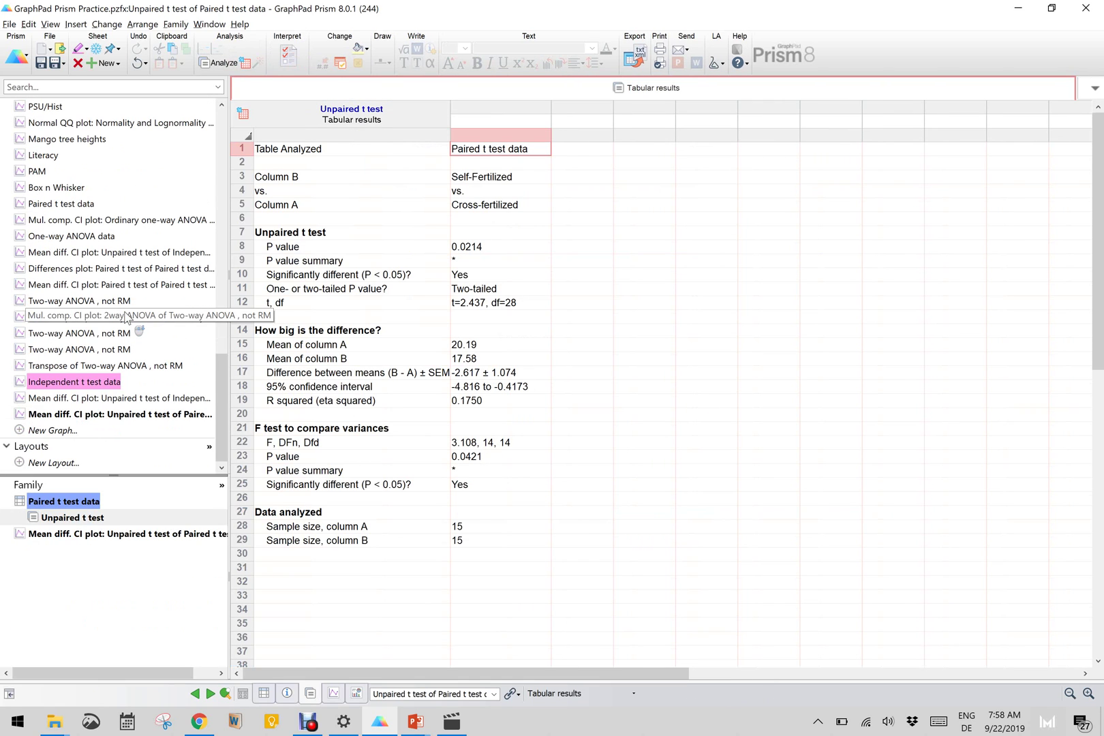
pyautogui.click(97, 414)
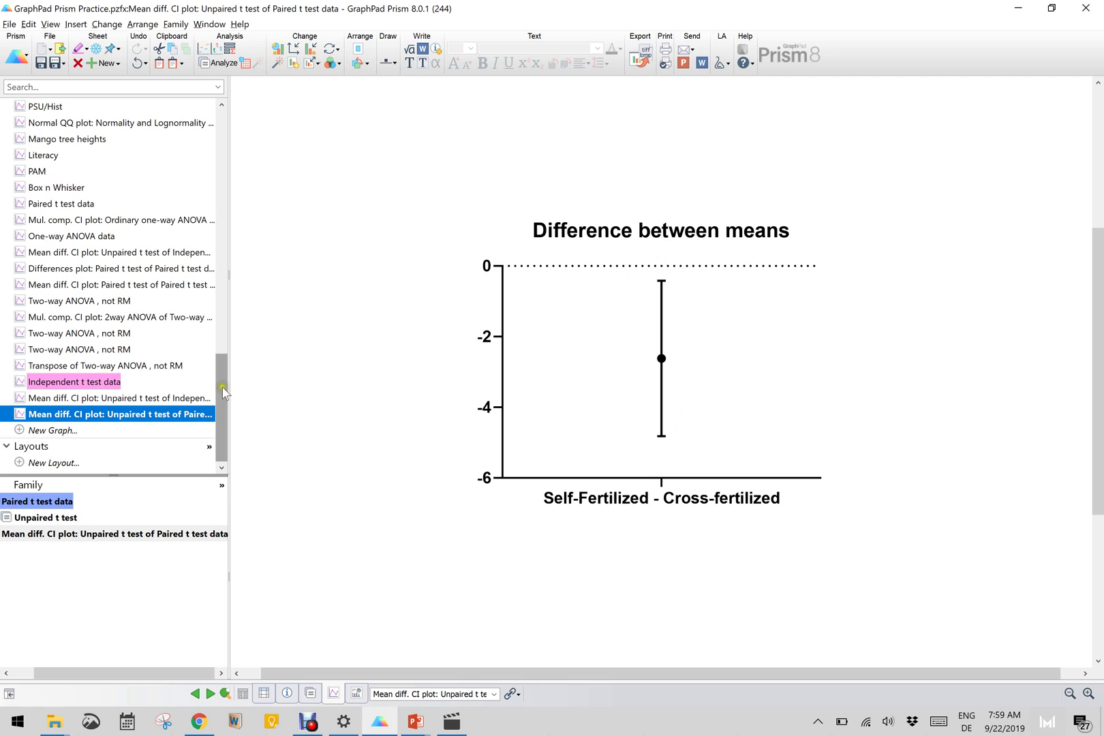
# - Create a column bar graph of the existing One-way ANOVA data table, plotting the mean with 95% CI
pyautogui.click(226, 328)
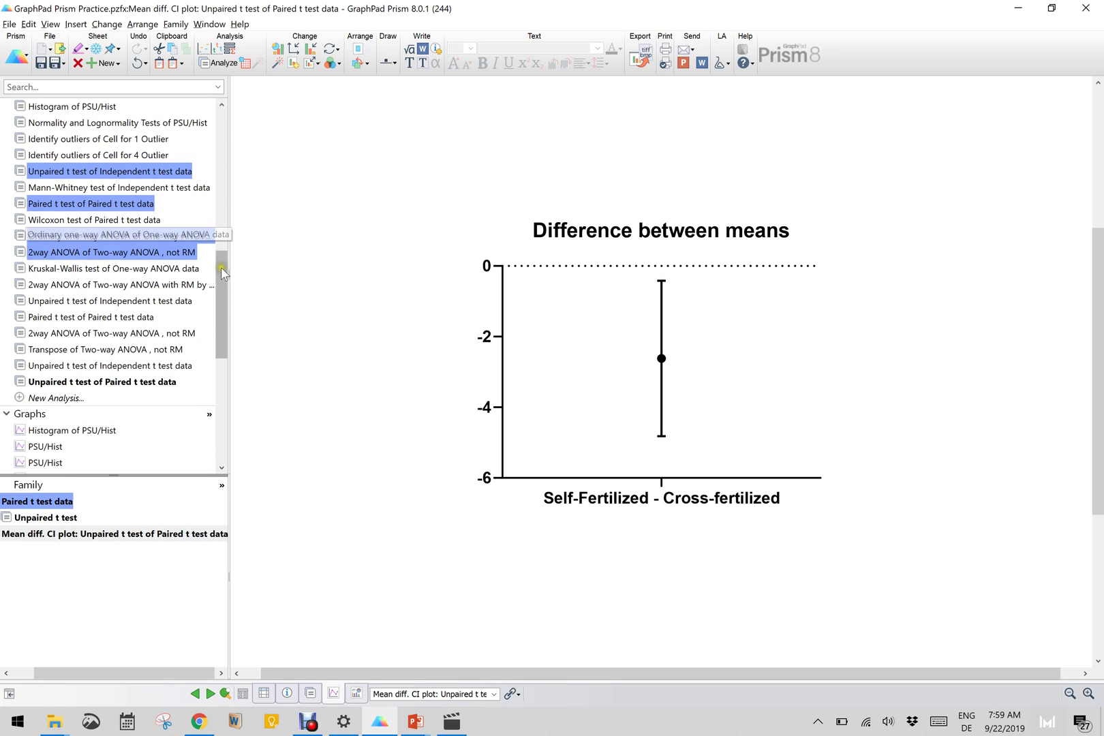
pyautogui.moveTo(221, 272); pyautogui.dragTo(219, 168)
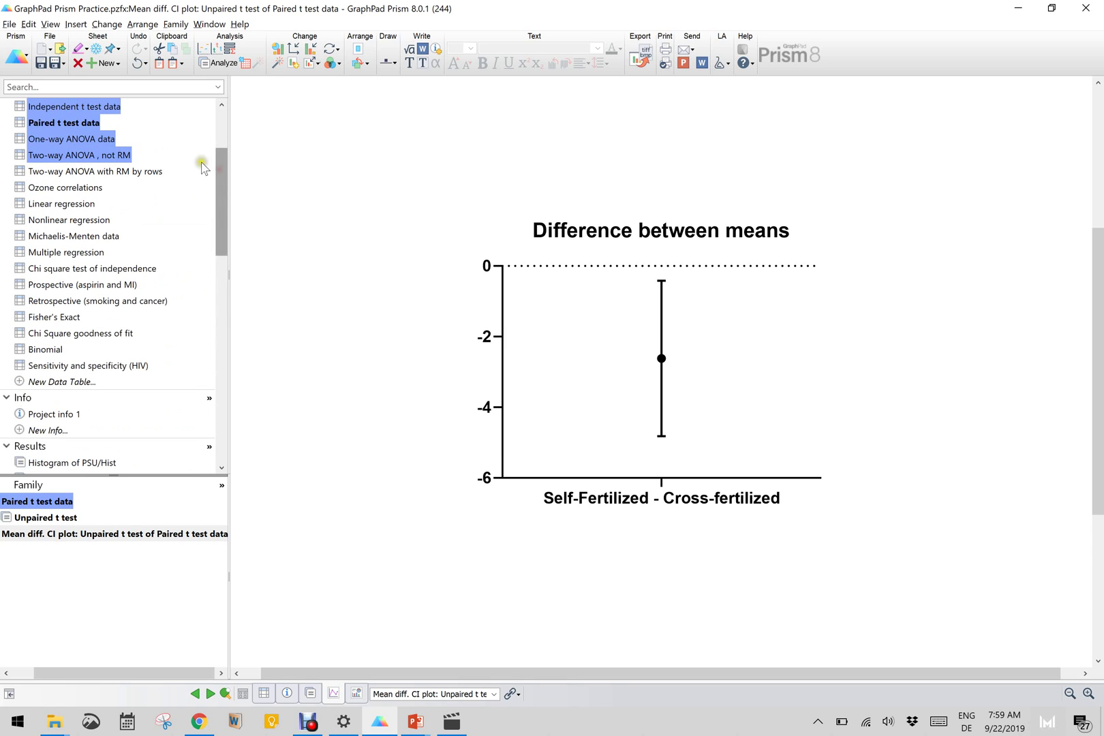
pyautogui.click(99, 140)
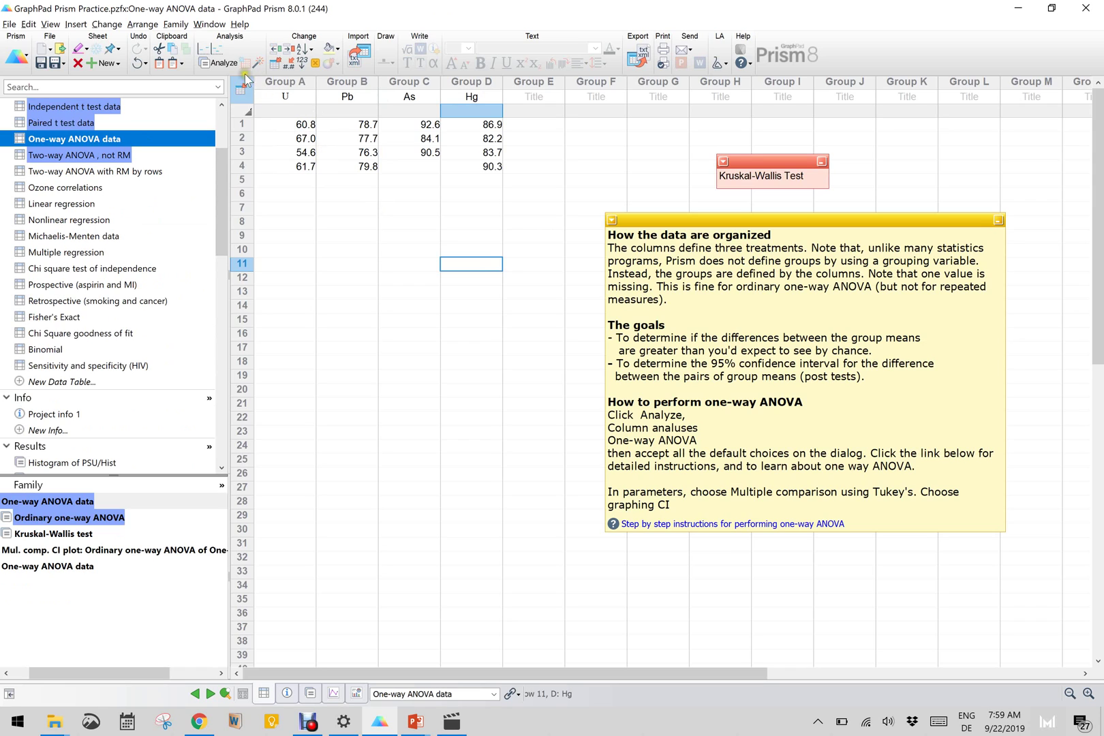
pyautogui.click(109, 64)
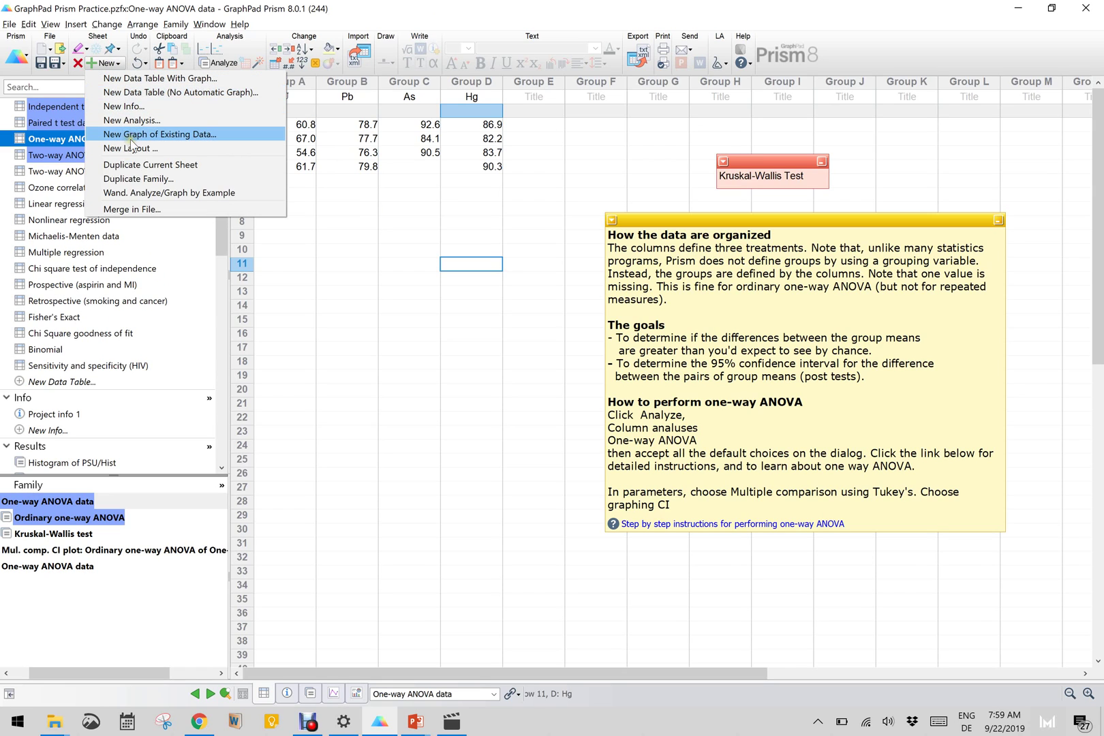
pyautogui.click(131, 136)
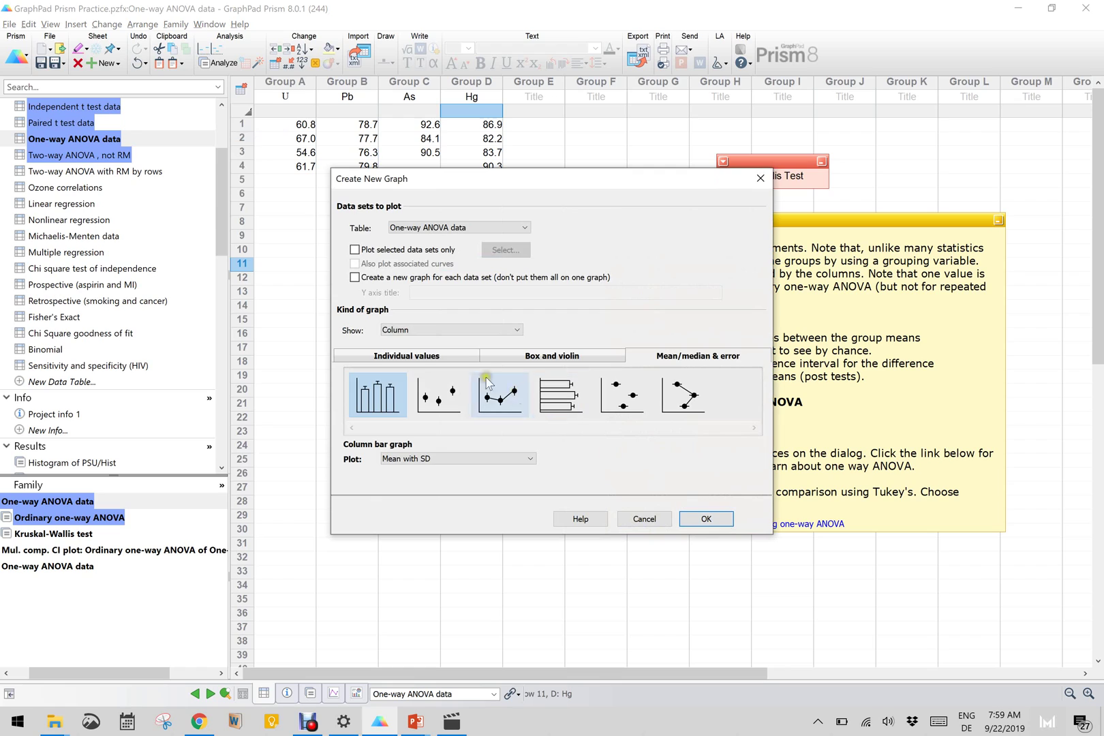
pyautogui.click(436, 461)
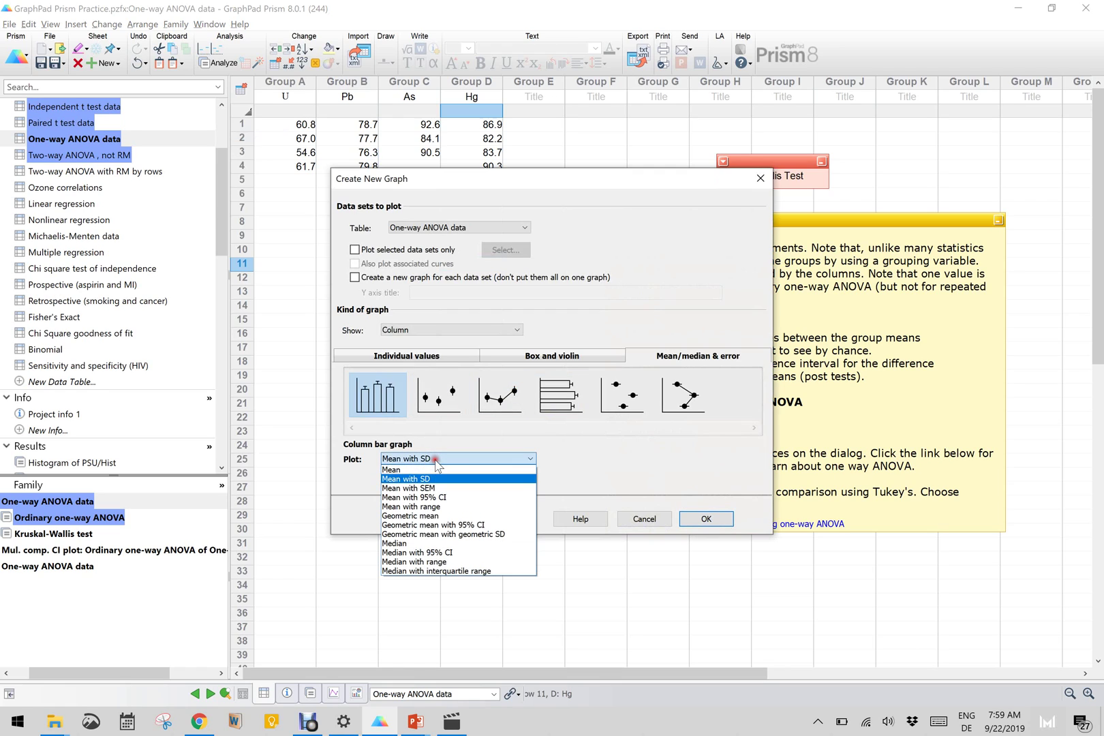
pyautogui.click(436, 502)
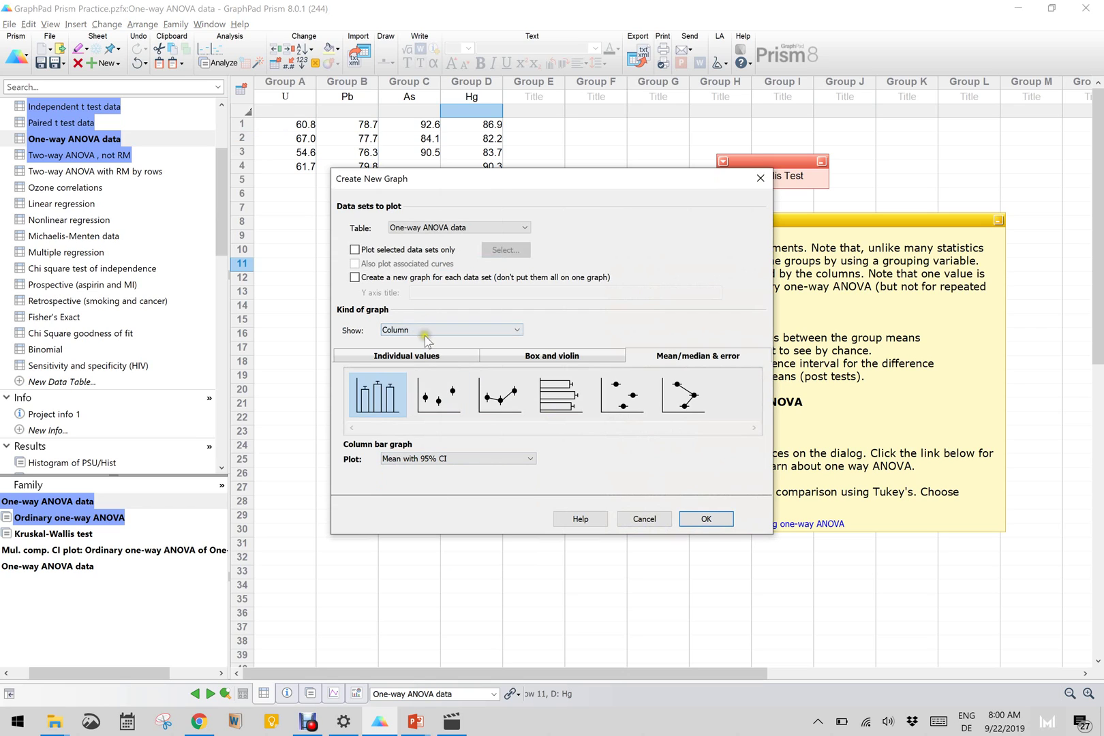
pyautogui.click(718, 518)
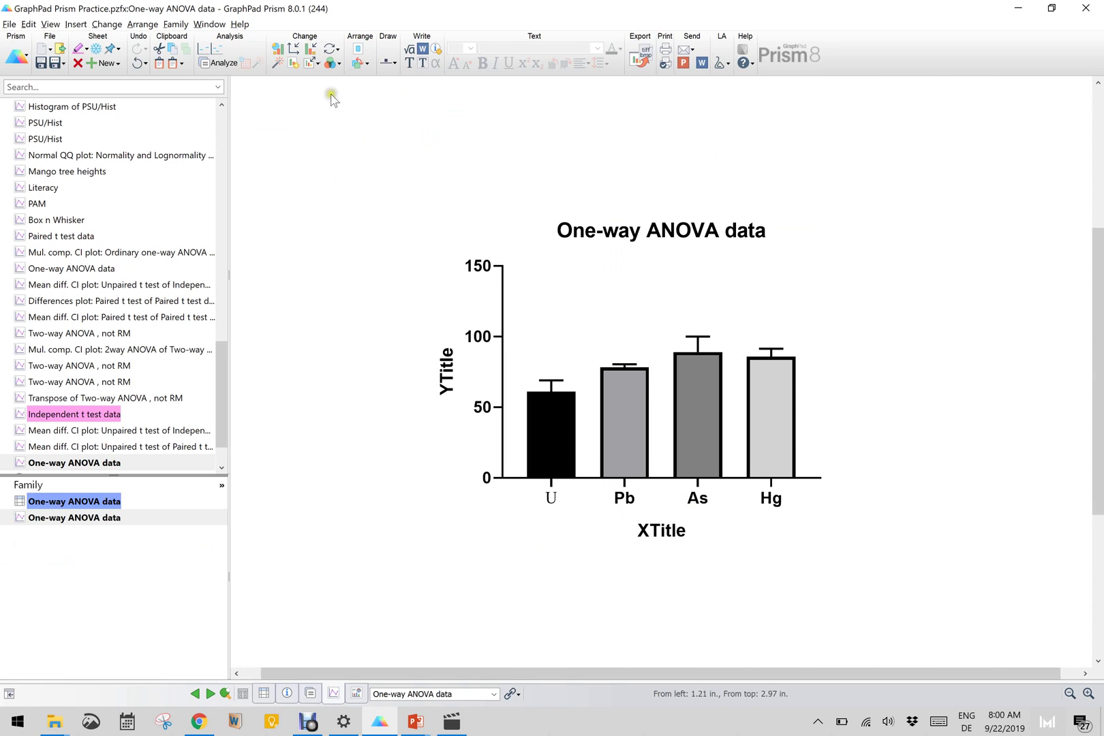
# - Format all data sets on the One-way ANOVA graph with a light grey bar fill and error bars in both directions
pyautogui.click(310, 52)
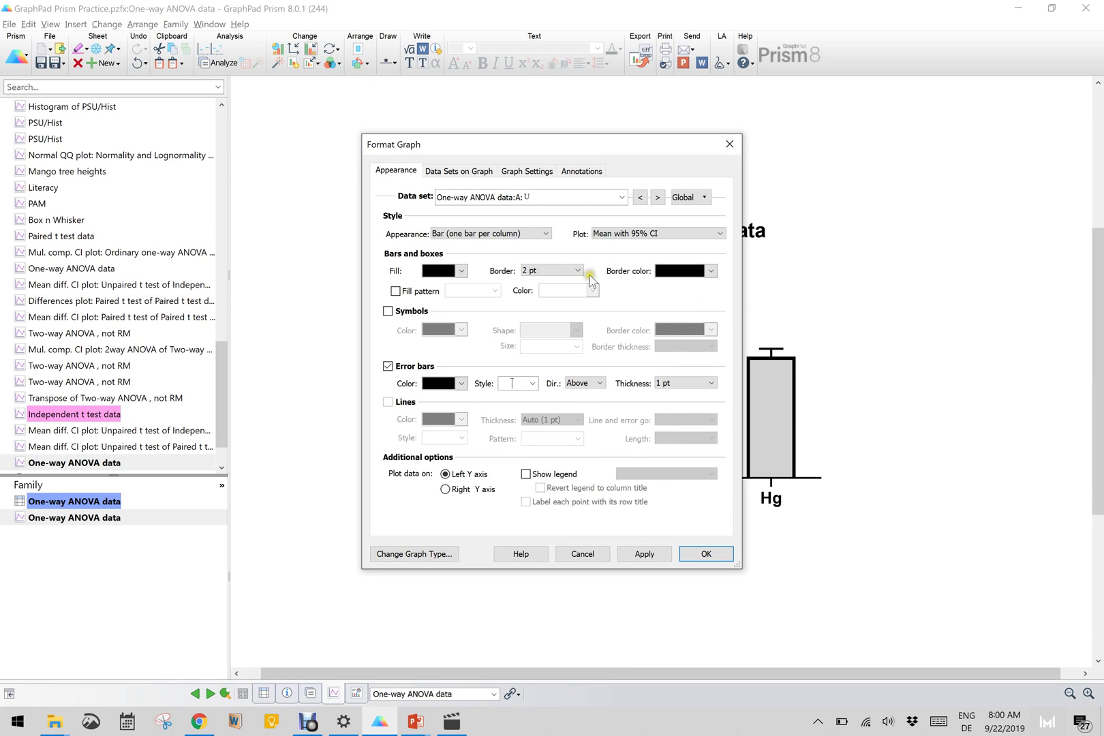
pyautogui.click(489, 200)
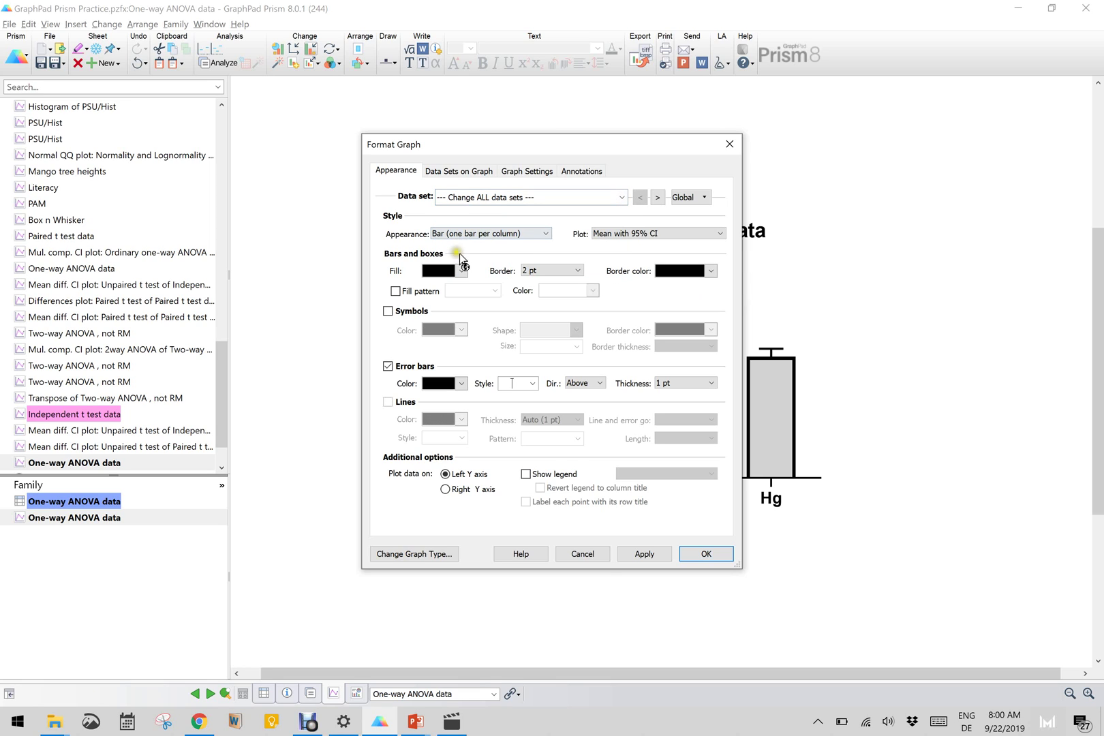
pyautogui.click(462, 271)
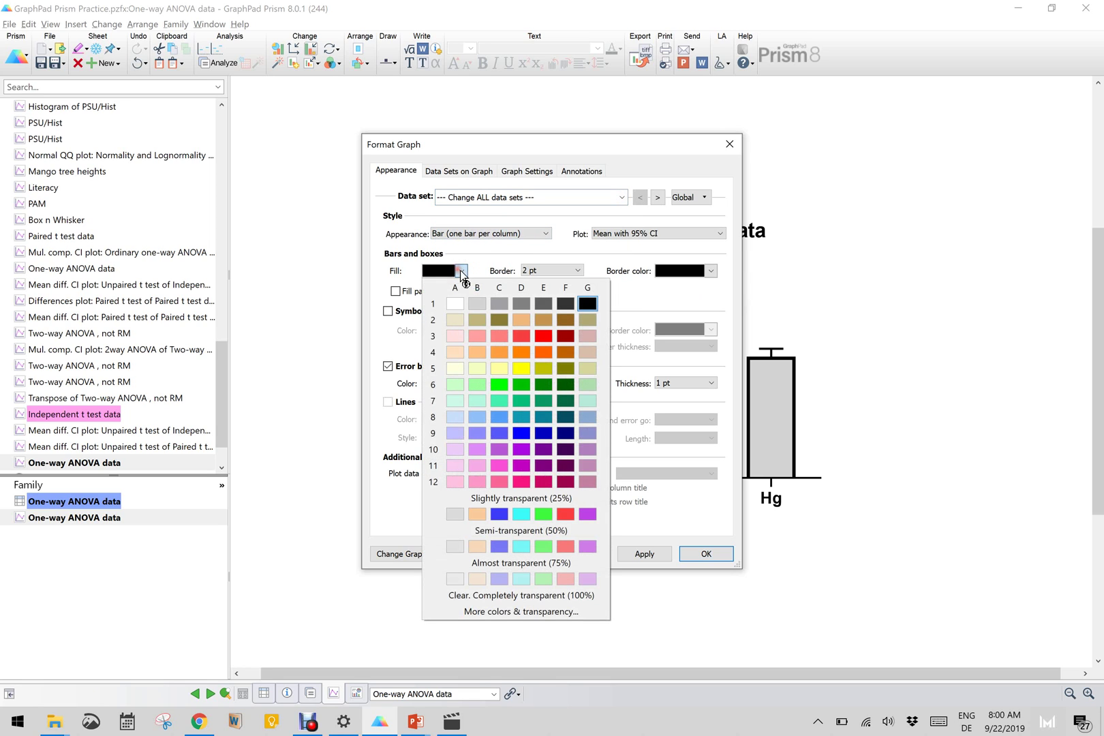
pyautogui.click(477, 303)
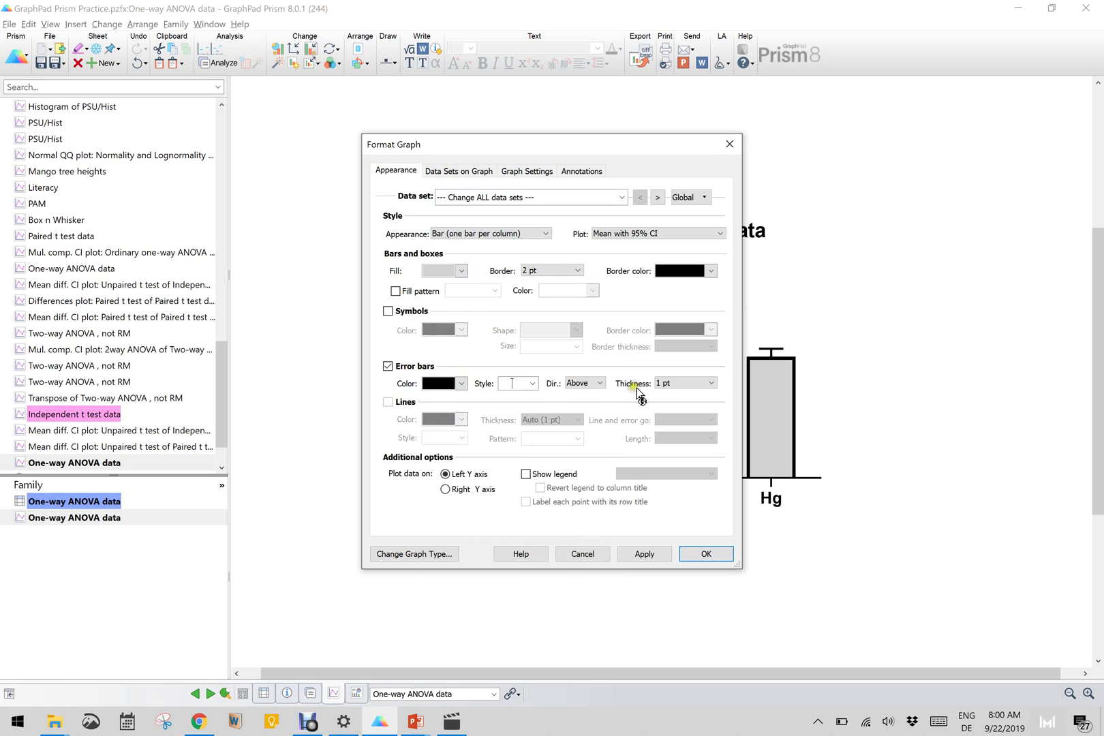
pyautogui.click(590, 385)
pyautogui.click(586, 410)
pyautogui.click(660, 551)
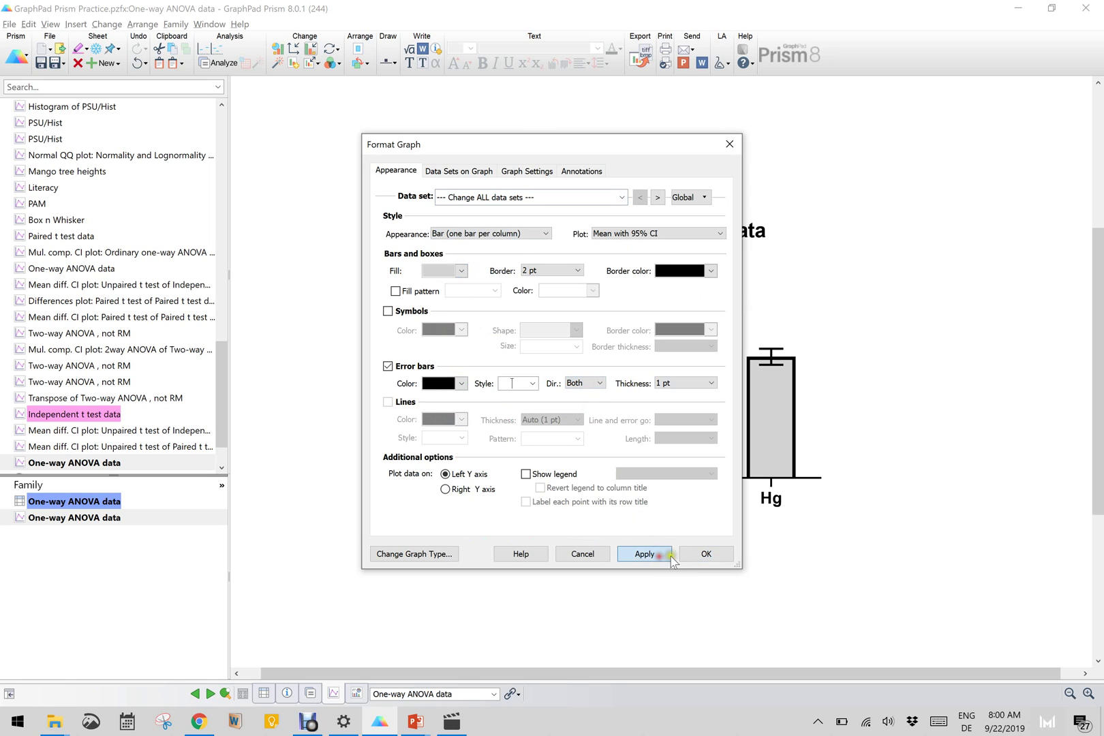
pyautogui.click(704, 555)
pyautogui.click(698, 556)
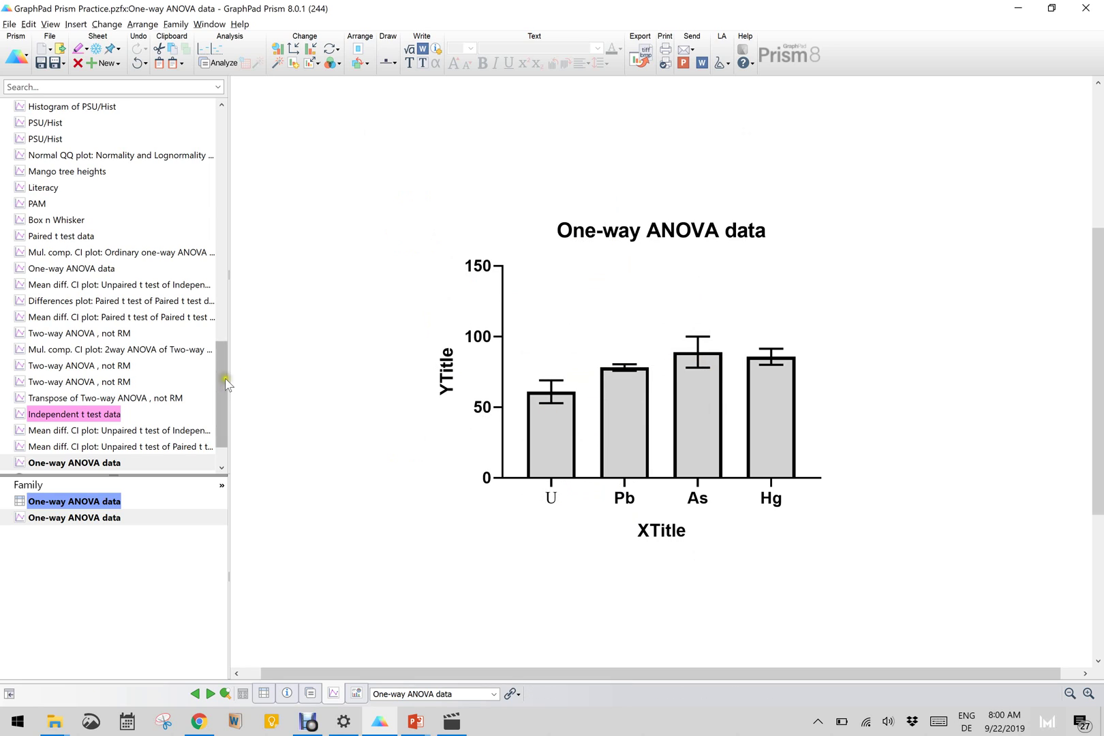
# - Review the ordinary one-way ANOVA results of the One-way ANOVA data, including Tukey's multiple comparisons
pyautogui.scroll(-1, 224, 402)
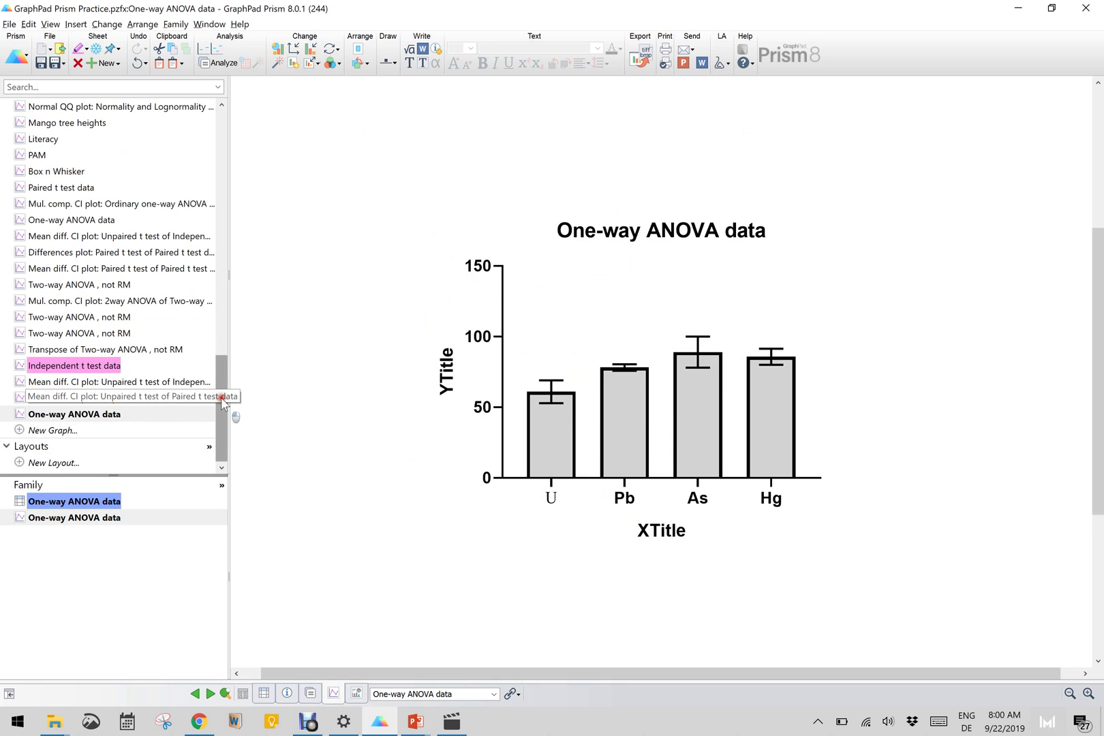
pyautogui.scroll(10, 222, 402)
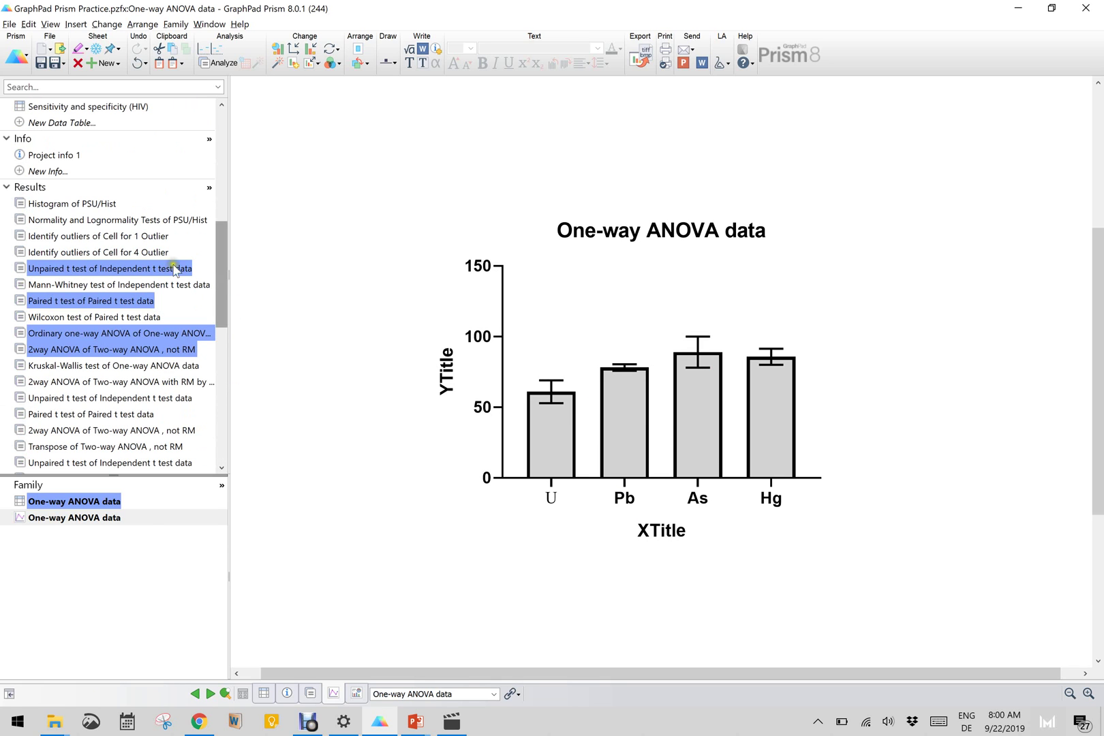
pyautogui.moveTo(94, 306)
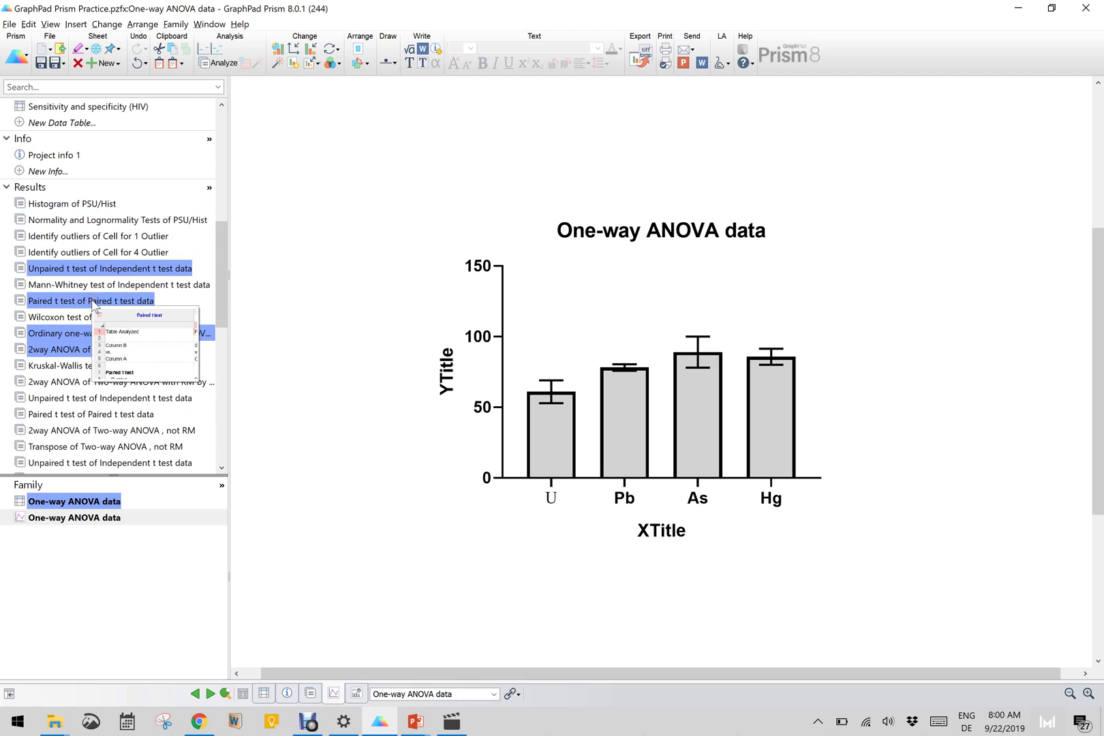
pyautogui.moveTo(73, 279)
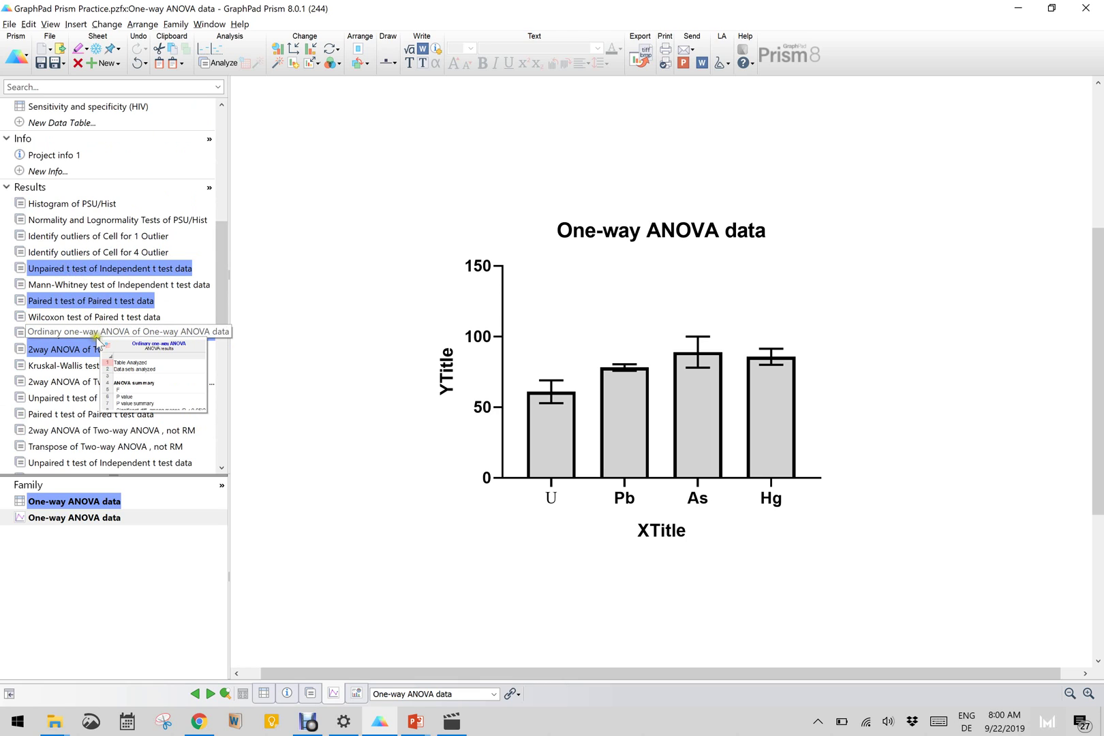
pyautogui.click(95, 334)
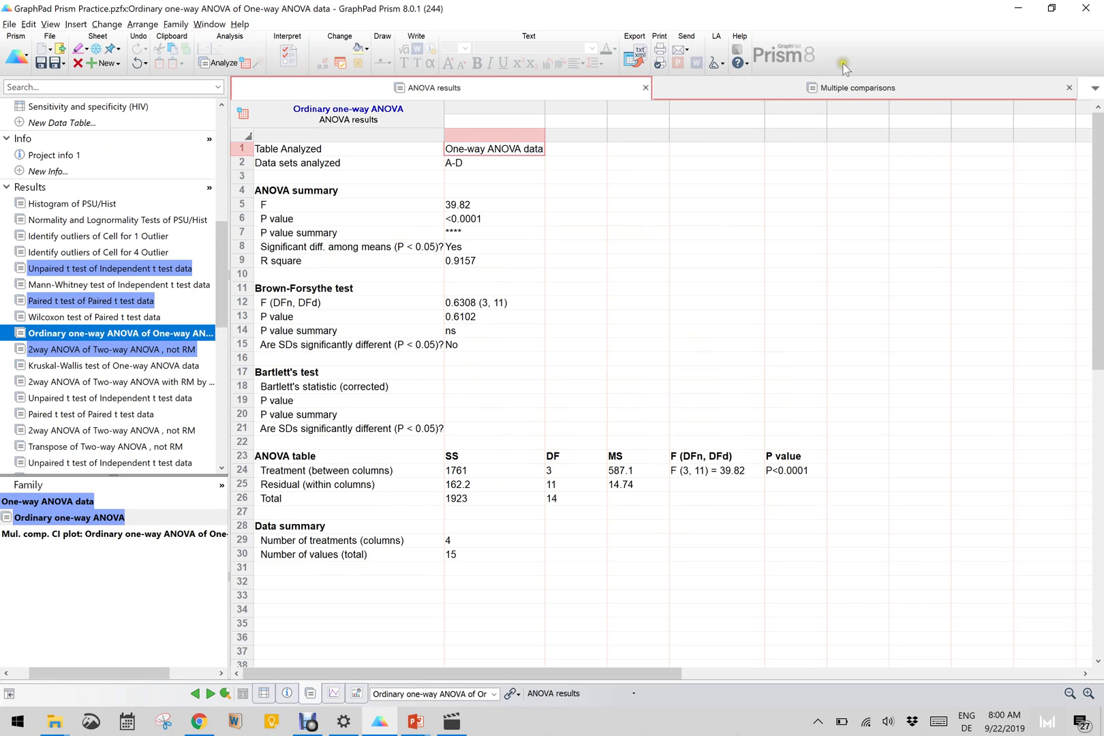
pyautogui.click(851, 88)
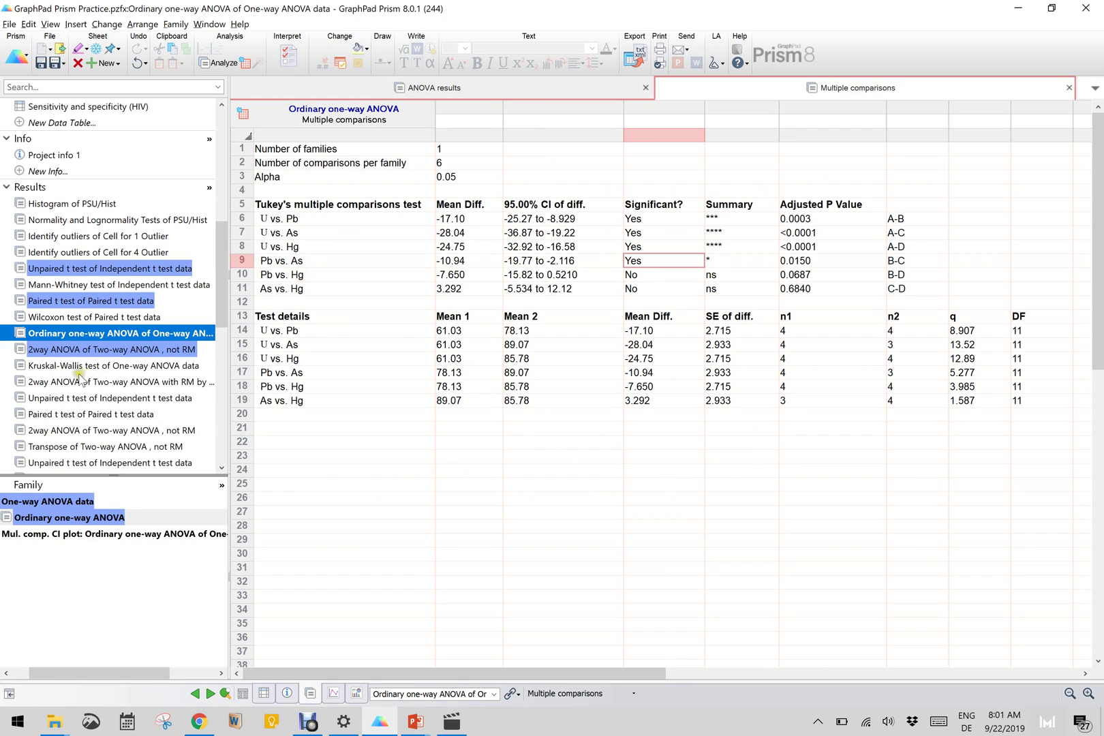
# - Open the formatted One-way ANOVA data bar graph and add the significance letter "a" above the U bar
pyautogui.moveTo(225, 267); pyautogui.dragTo(225, 403)
pyautogui.click(100, 415)
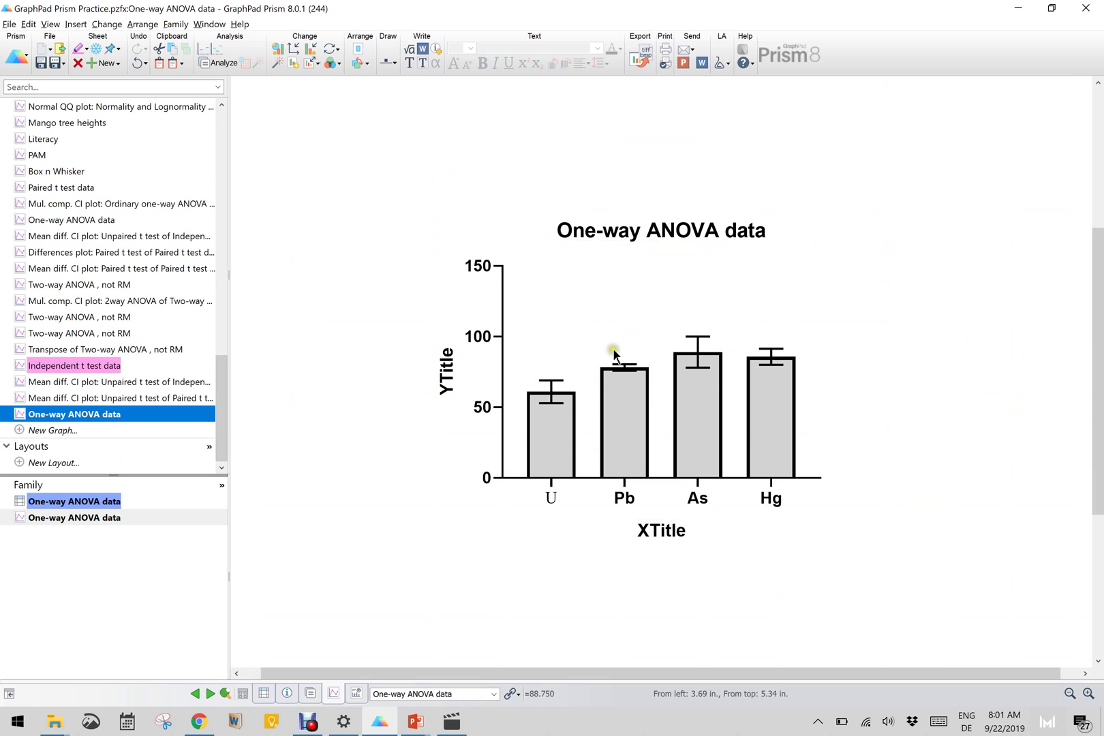
pyautogui.click(410, 64)
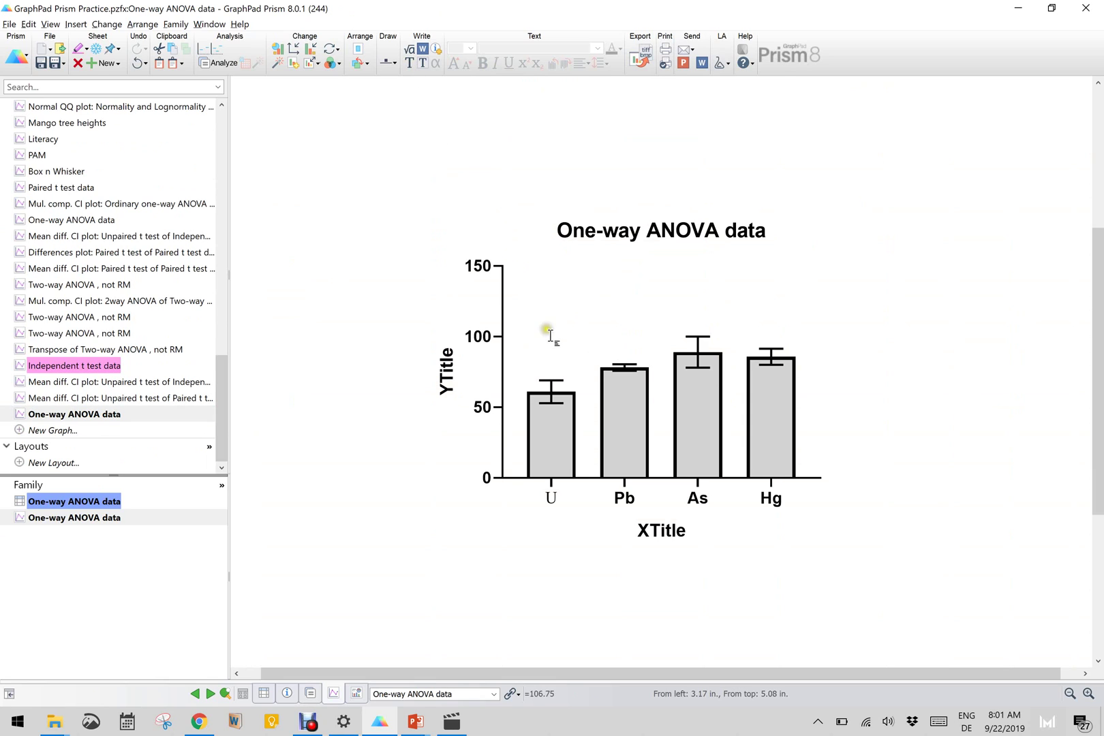
pyautogui.click(549, 361)
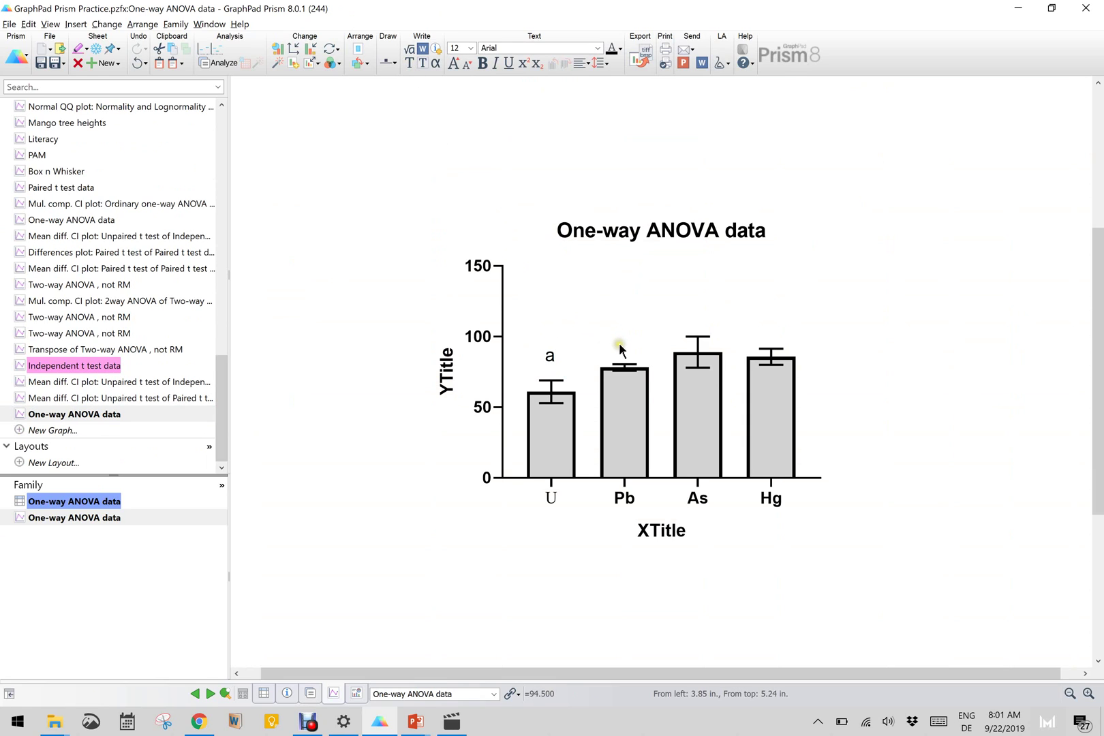
# - Add the significance letter "b" above the Pb bar and "c" above the As bar
pyautogui.click(410, 63)
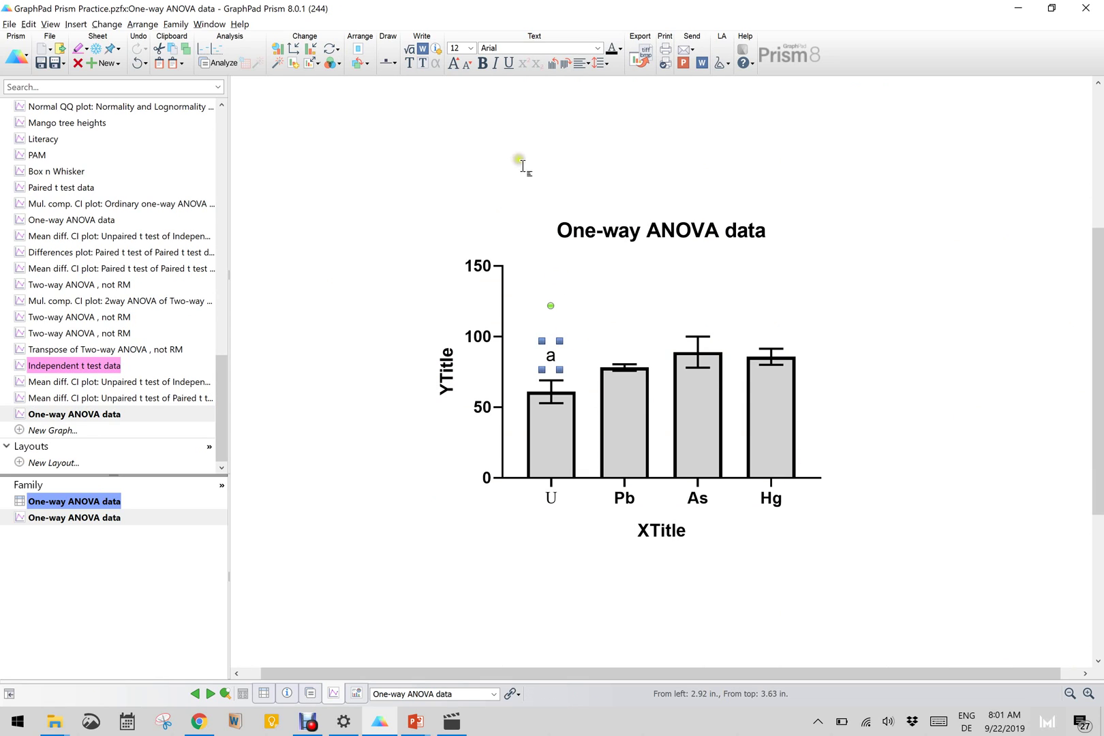
pyautogui.click(411, 64)
pyautogui.click(620, 334)
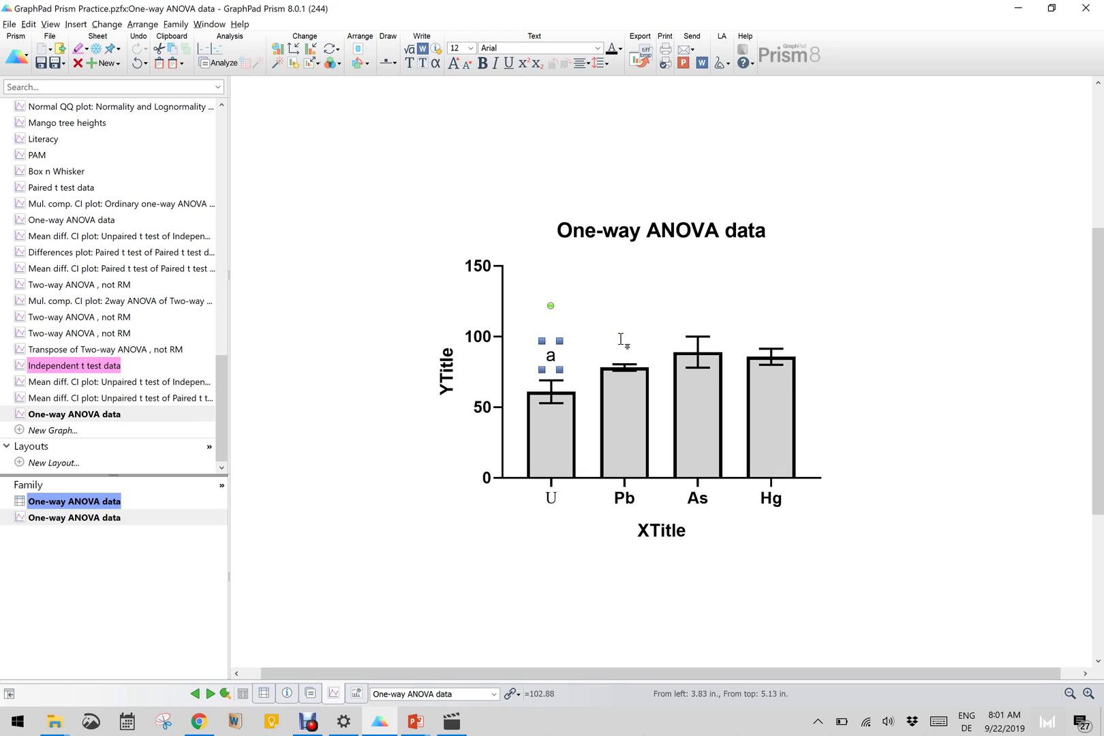
pyautogui.click(407, 63)
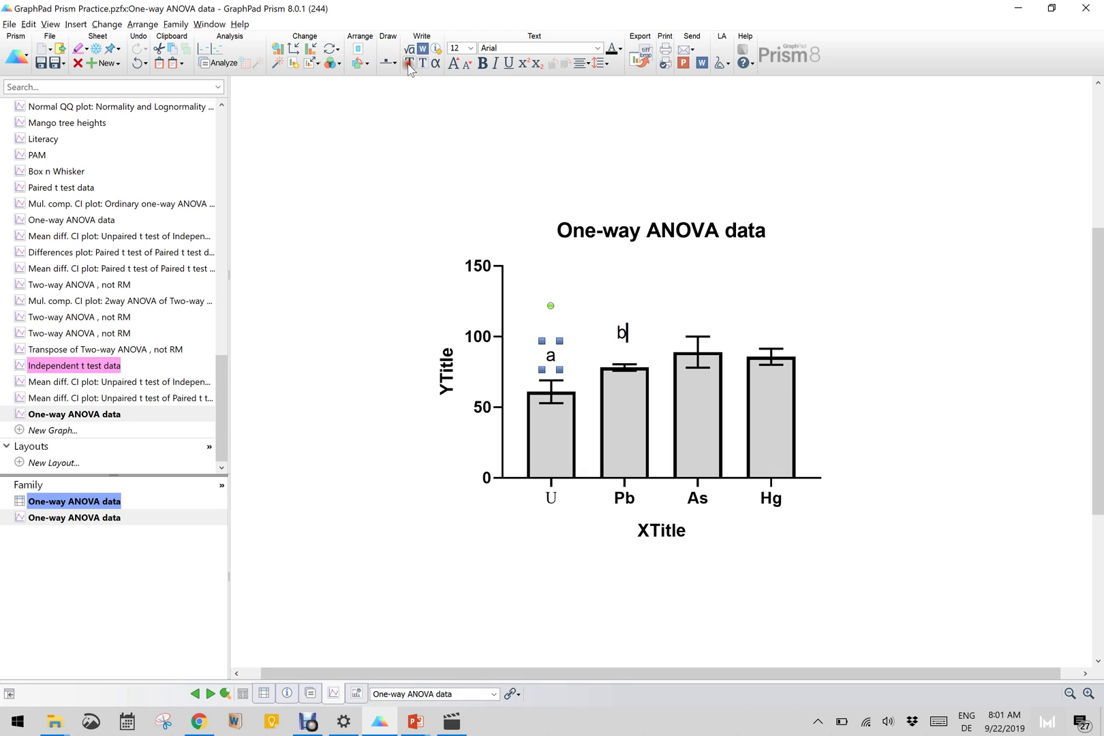
pyautogui.click(694, 311)
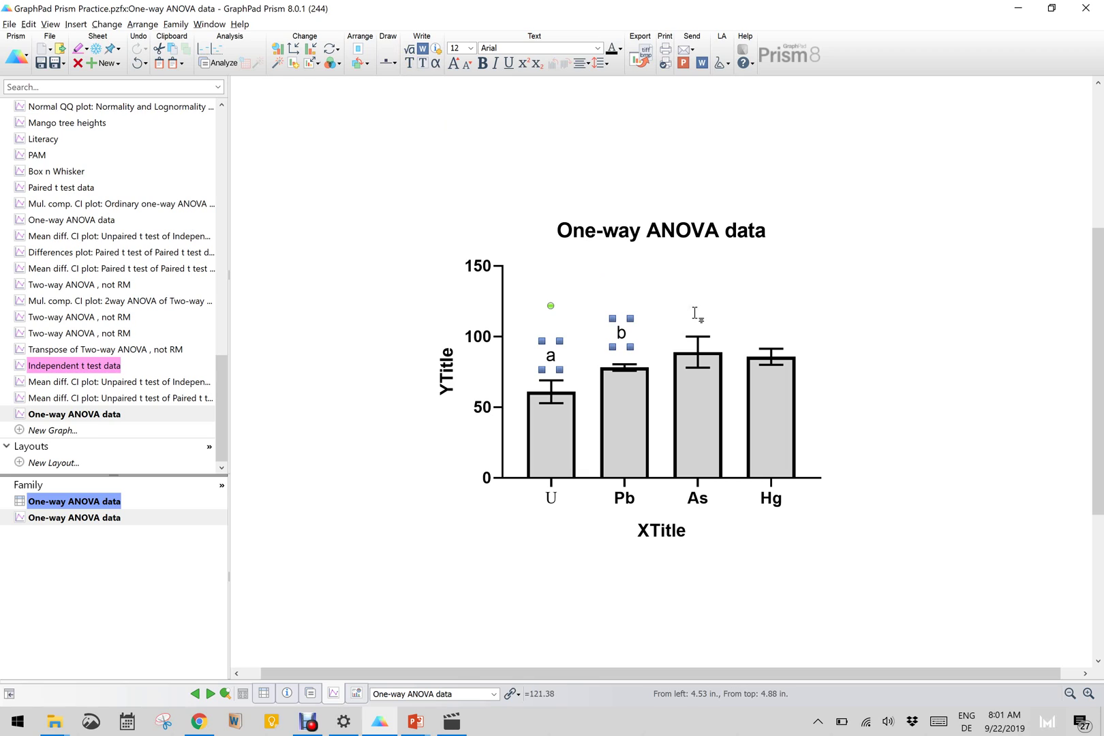
pyautogui.click(717, 293)
# - Add the significance label "b,c" above the Hg bar and deselect all text
pyautogui.click(423, 65)
pyautogui.click(763, 320)
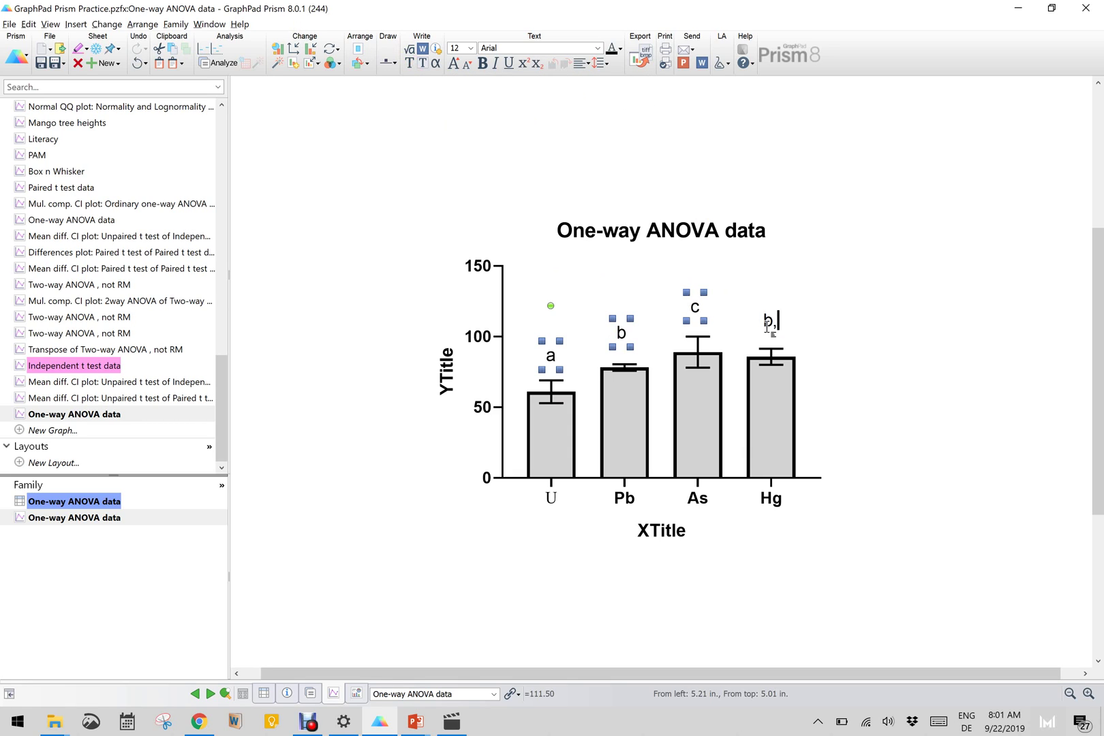
pyautogui.click(909, 218)
pyautogui.click(909, 218)
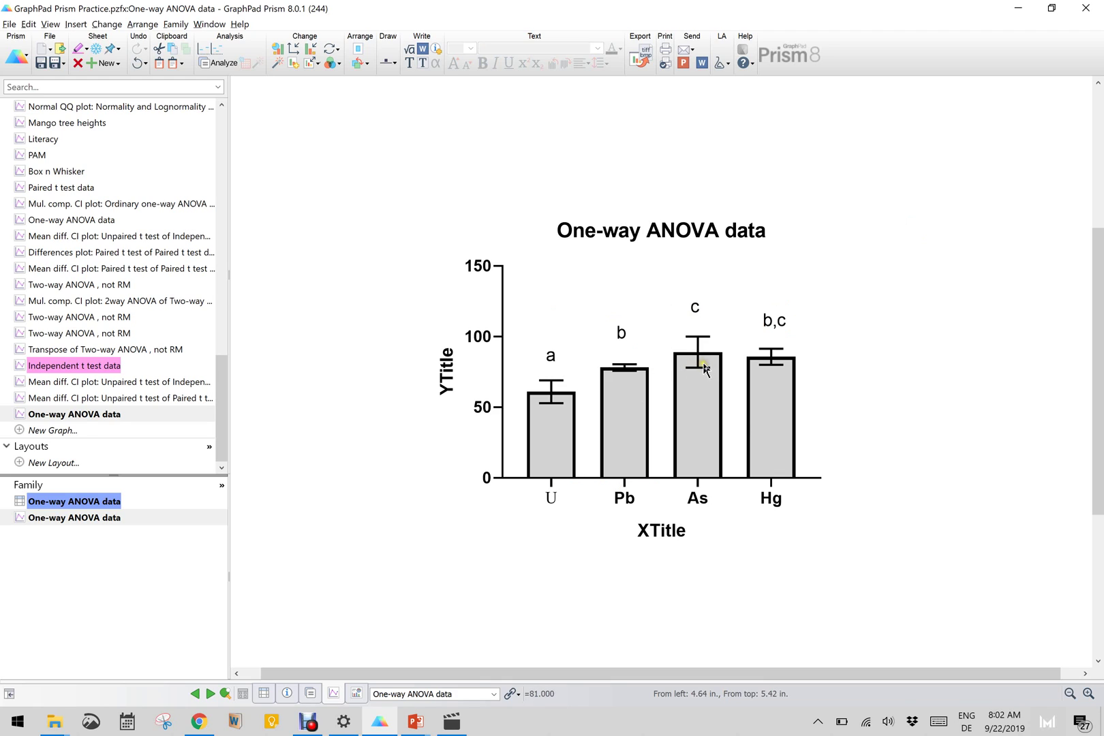
pyautogui.moveTo(783, 380)
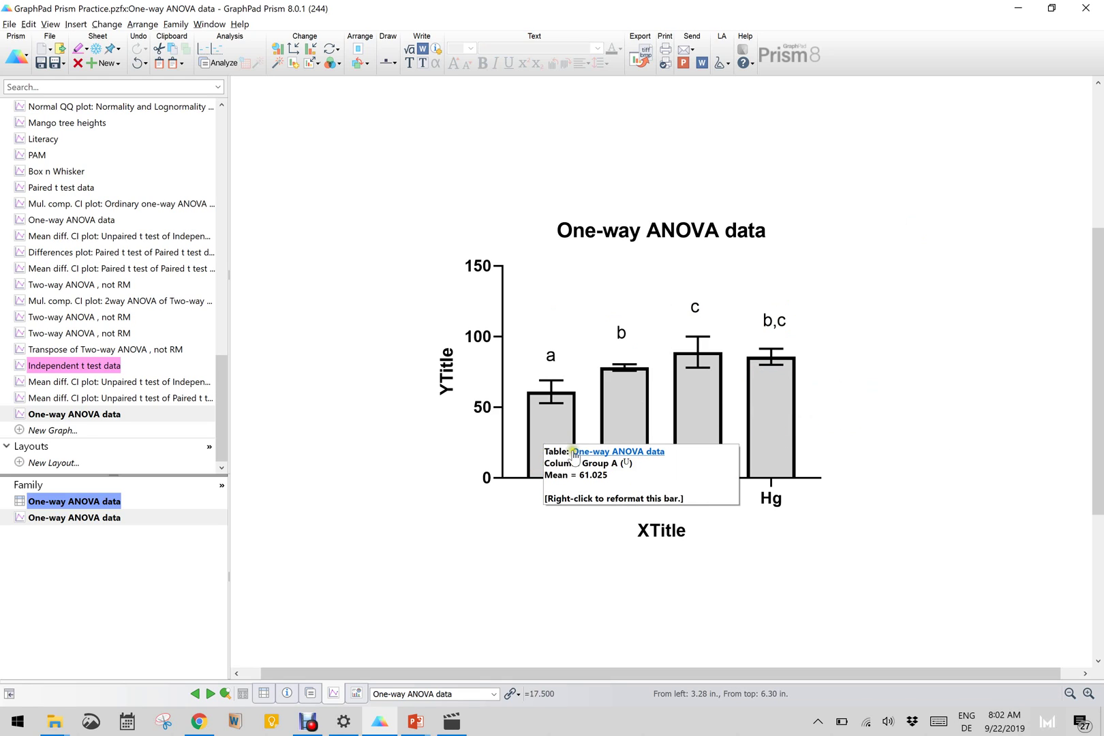
pyautogui.moveTo(633, 438)
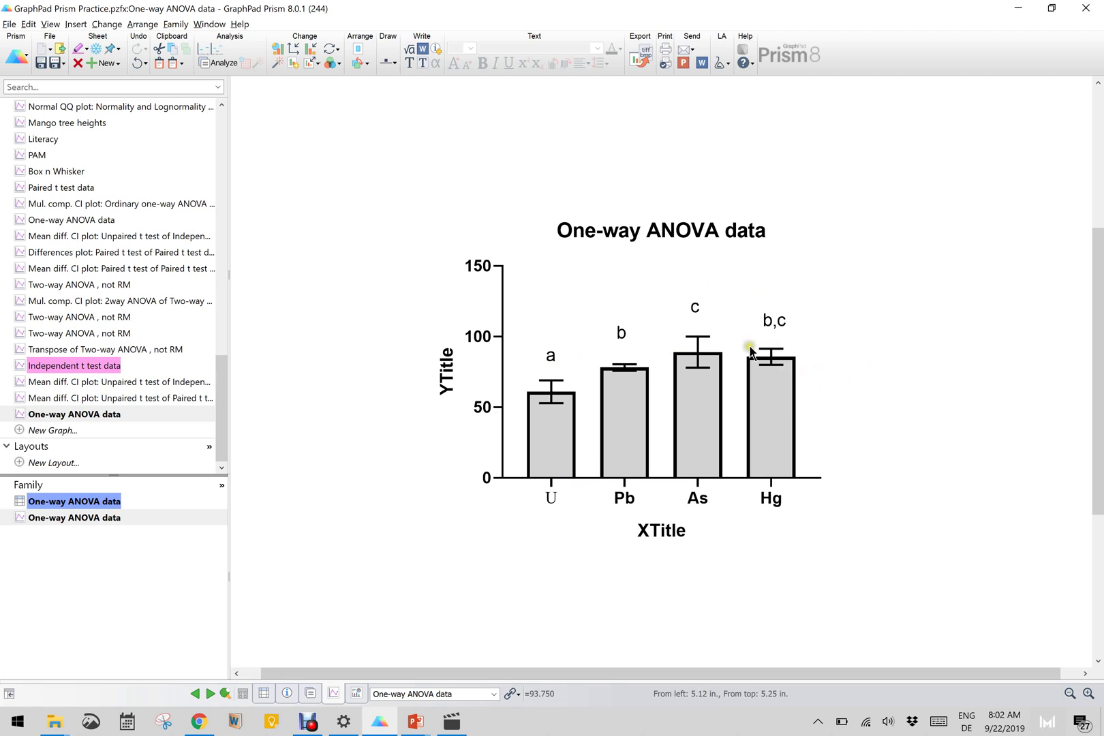
pyautogui.moveTo(694, 354)
pyautogui.moveTo(789, 456)
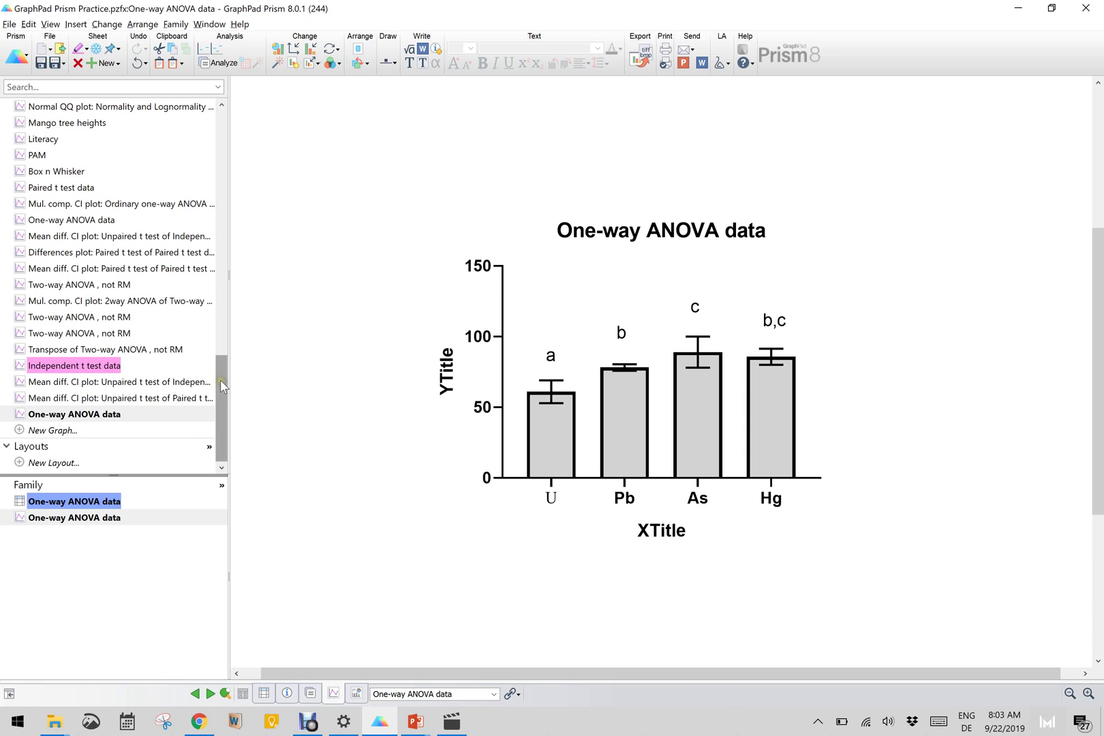
# - Set up another one-way ANOVA of all four data sets in the One-way ANOVA data table, creating a new results sheet
pyautogui.moveTo(220, 379); pyautogui.dragTo(240, 165)
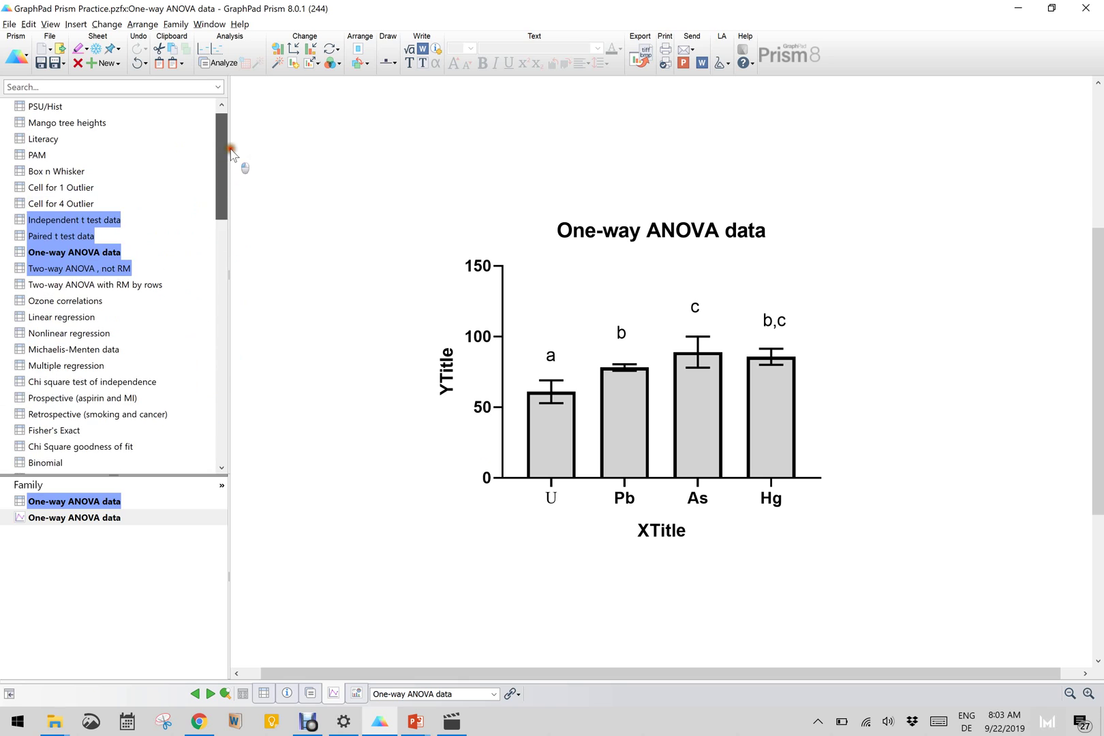
pyautogui.click(101, 253)
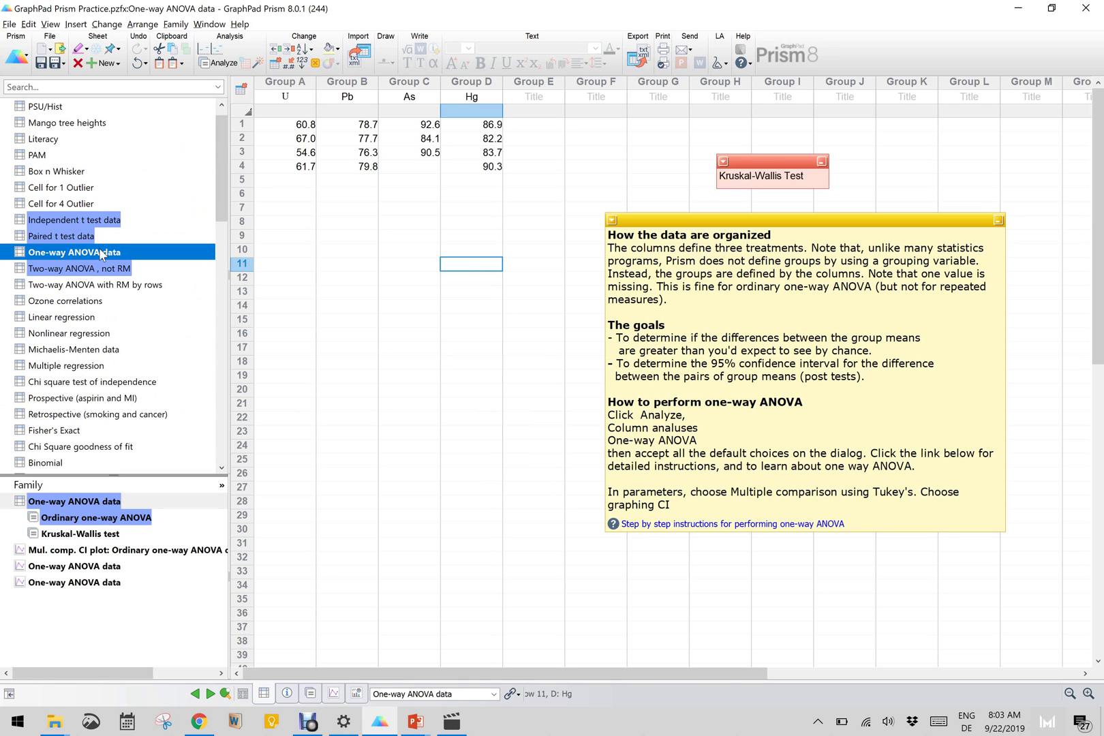
pyautogui.click(222, 63)
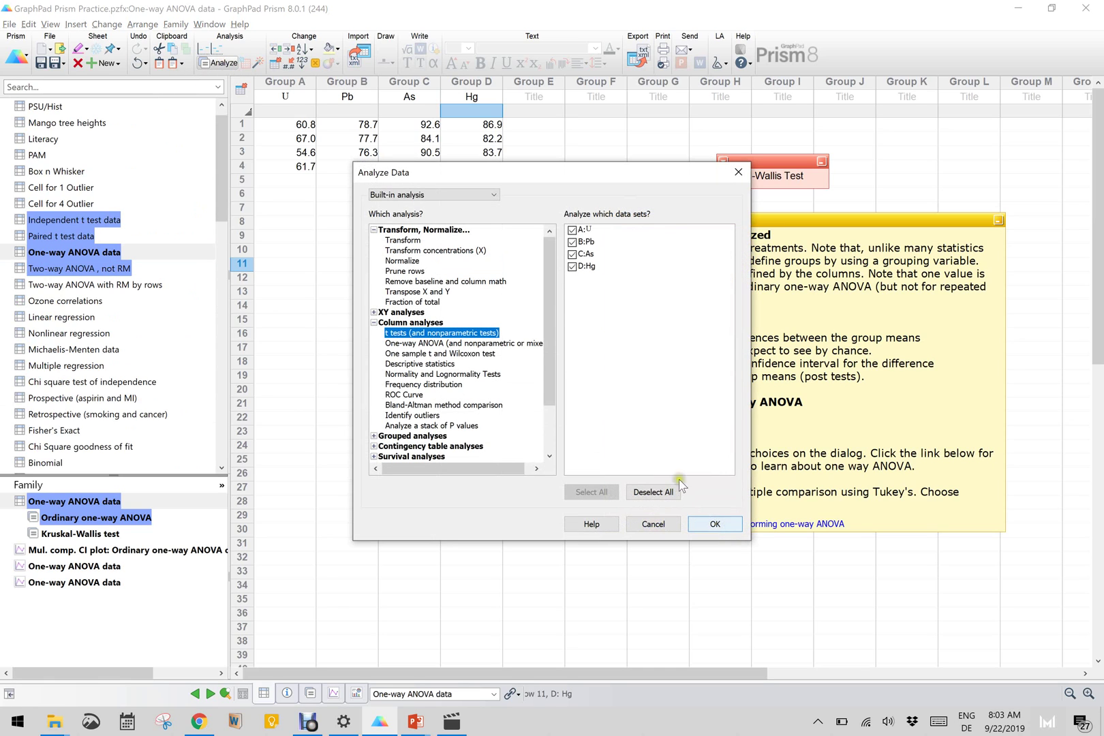
pyautogui.click(463, 344)
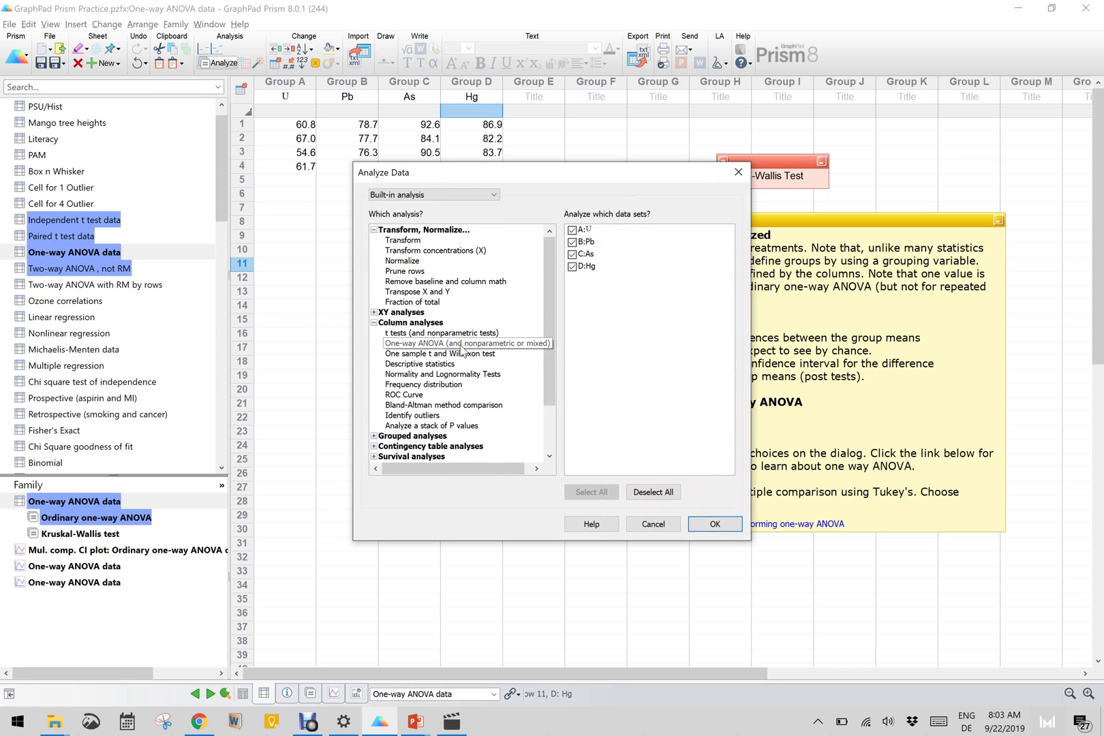
pyautogui.click(705, 525)
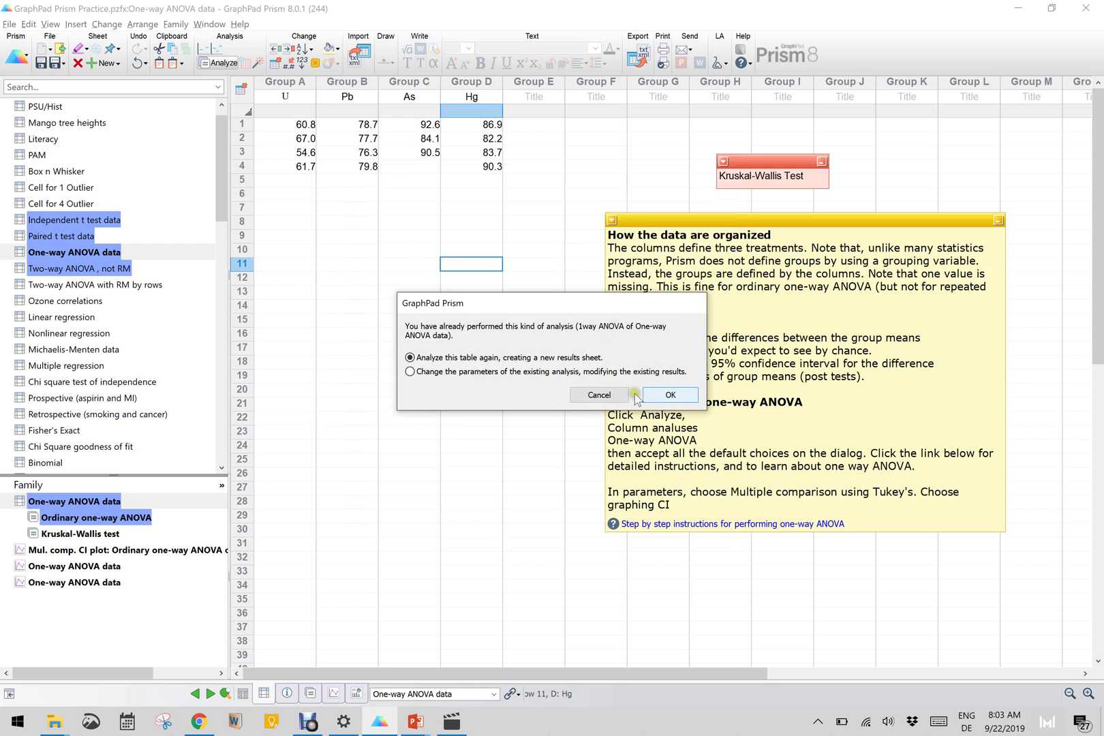
pyautogui.click(674, 397)
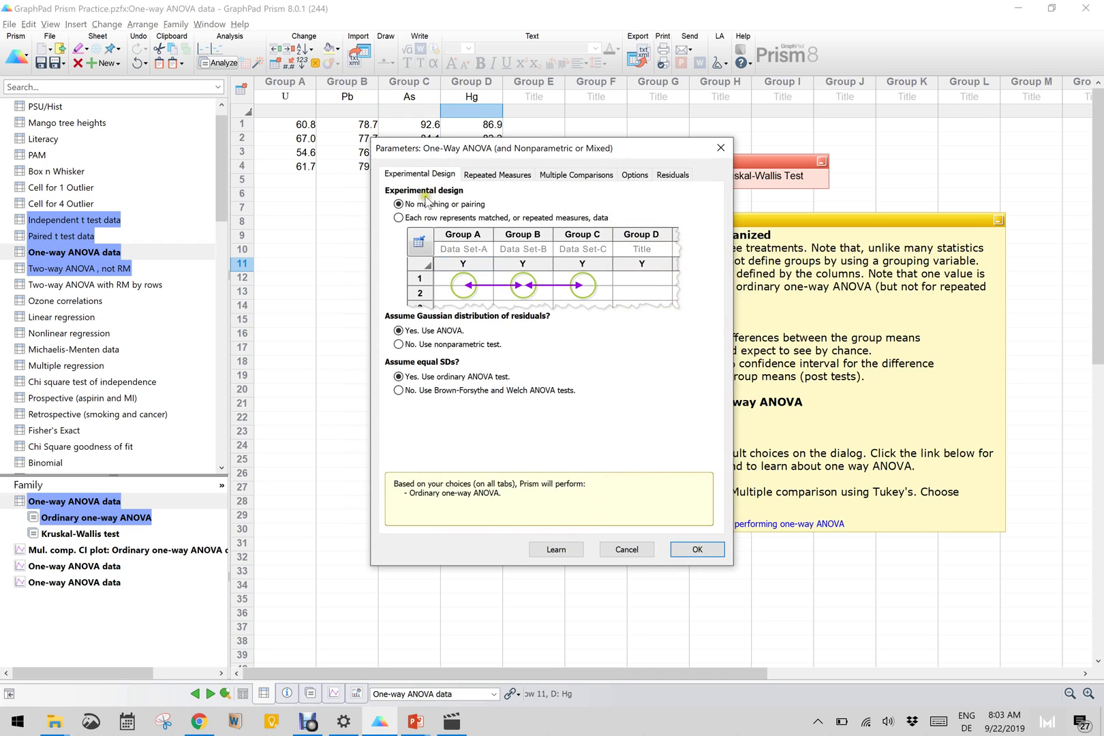
# - Run the ANOVA comparing every column mean with every other by Tukey, graph the confidence intervals, and open the multiple comparisons CI plot
pyautogui.click(575, 175)
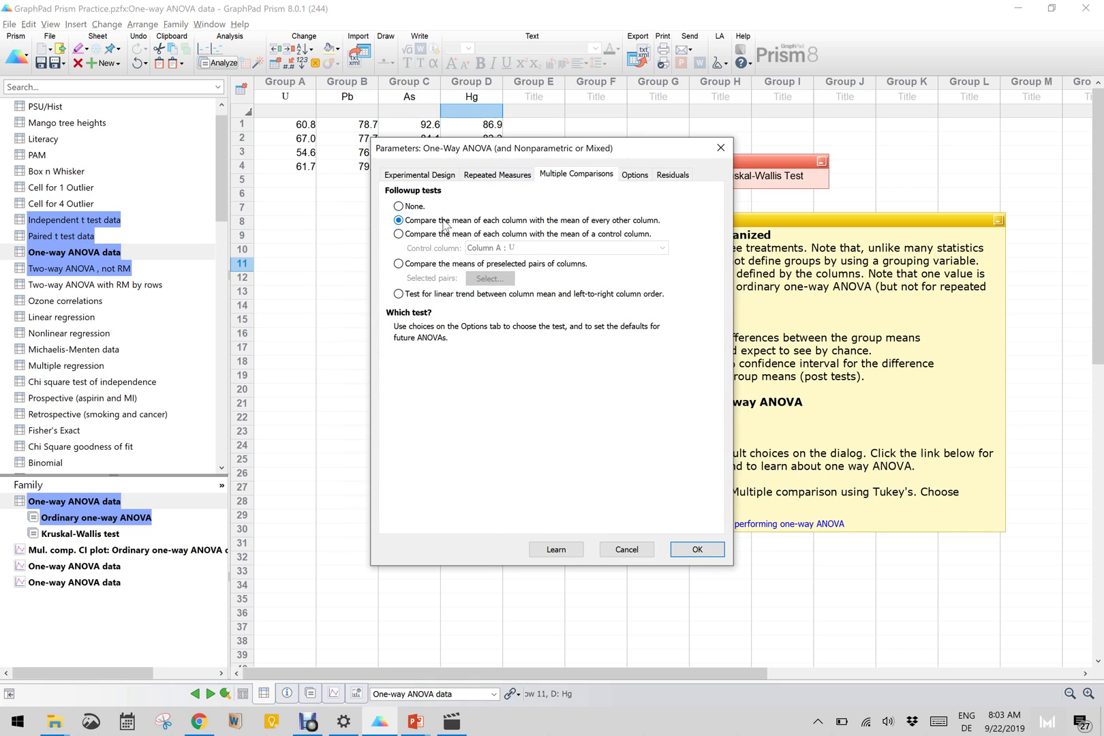
pyautogui.click(633, 176)
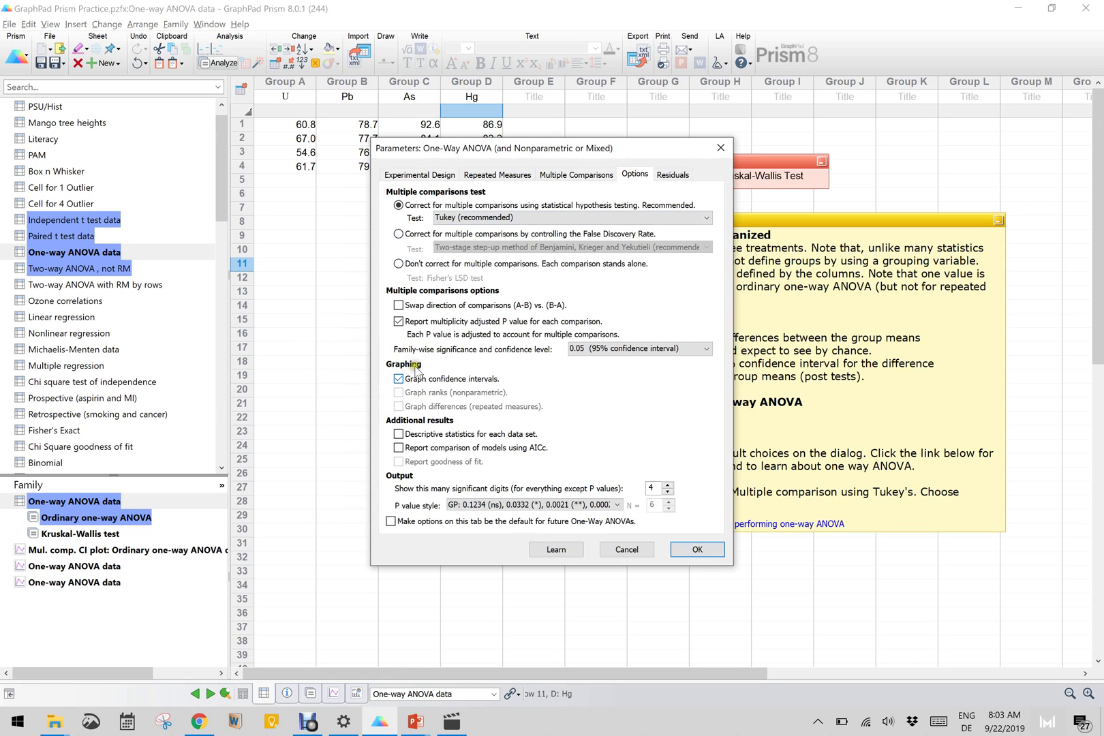
pyautogui.click(695, 551)
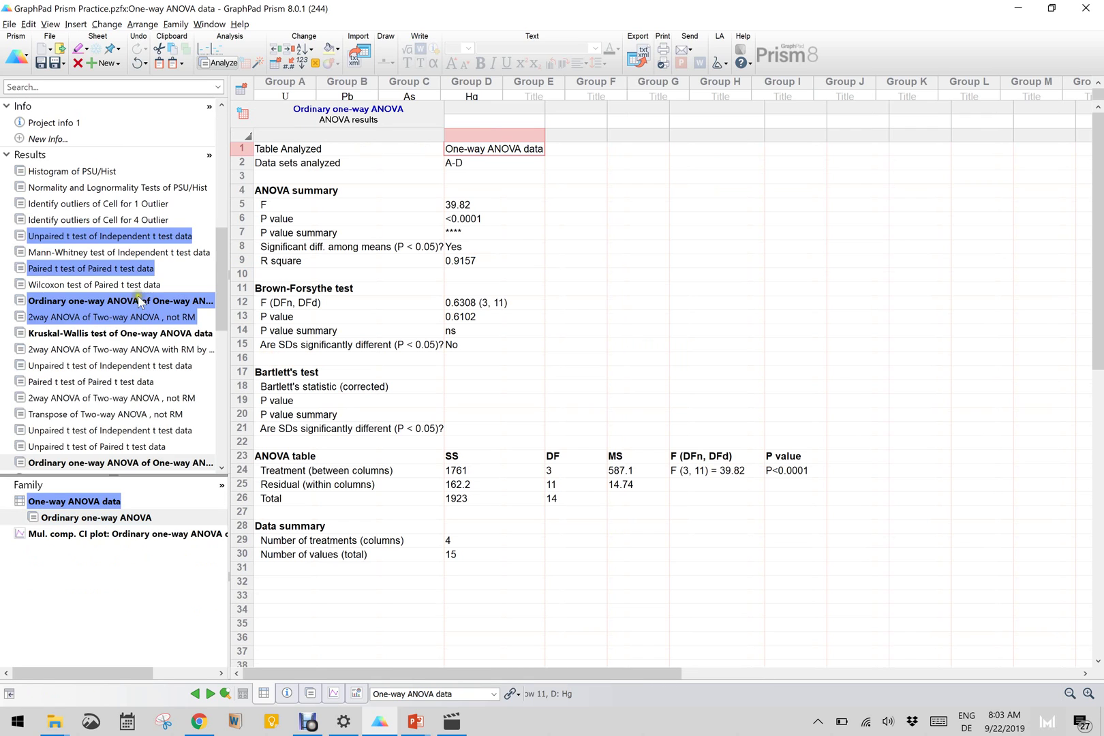
pyautogui.scroll(-10, 140, 302)
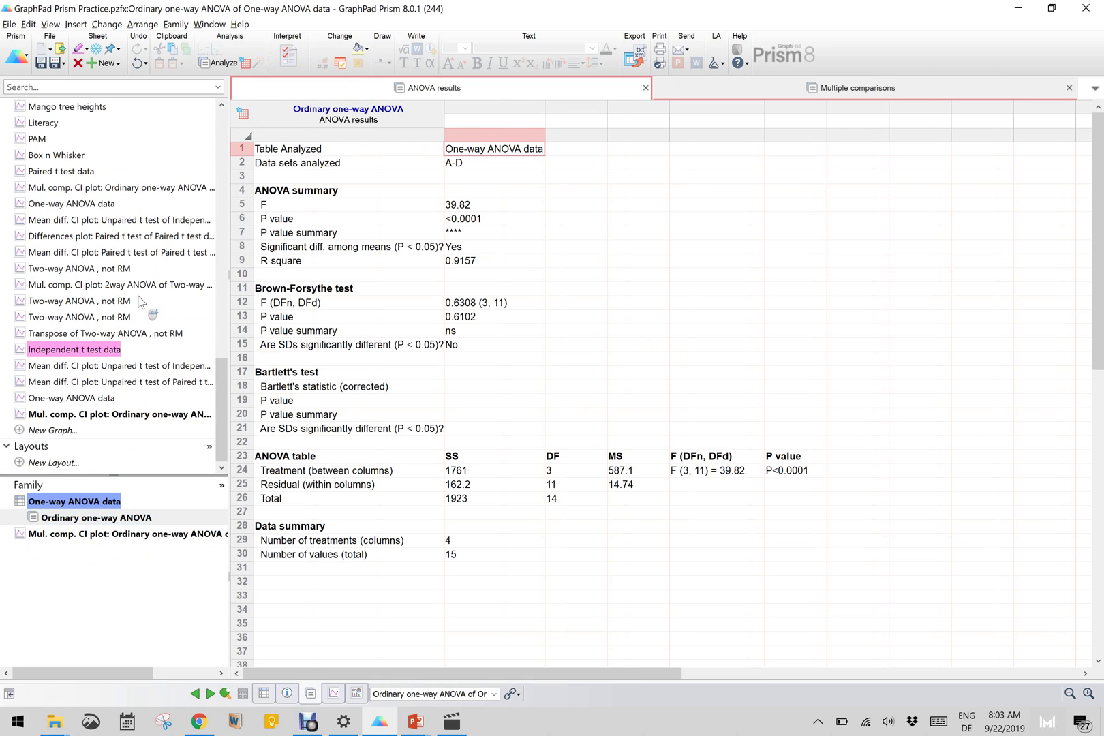
pyautogui.click(118, 414)
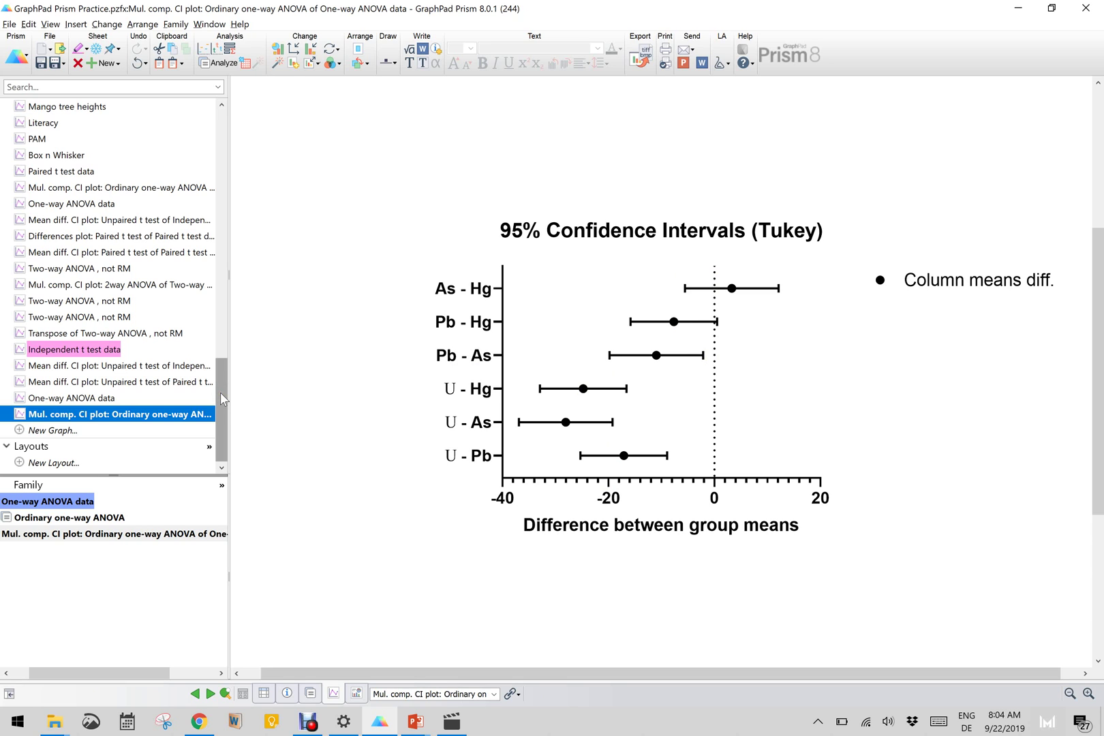
# - Create an interleaved bar graph of the existing Two-way ANOVA, not RM table, plotting the mean with SD
pyautogui.moveTo(220, 392); pyautogui.dragTo(224, 177)
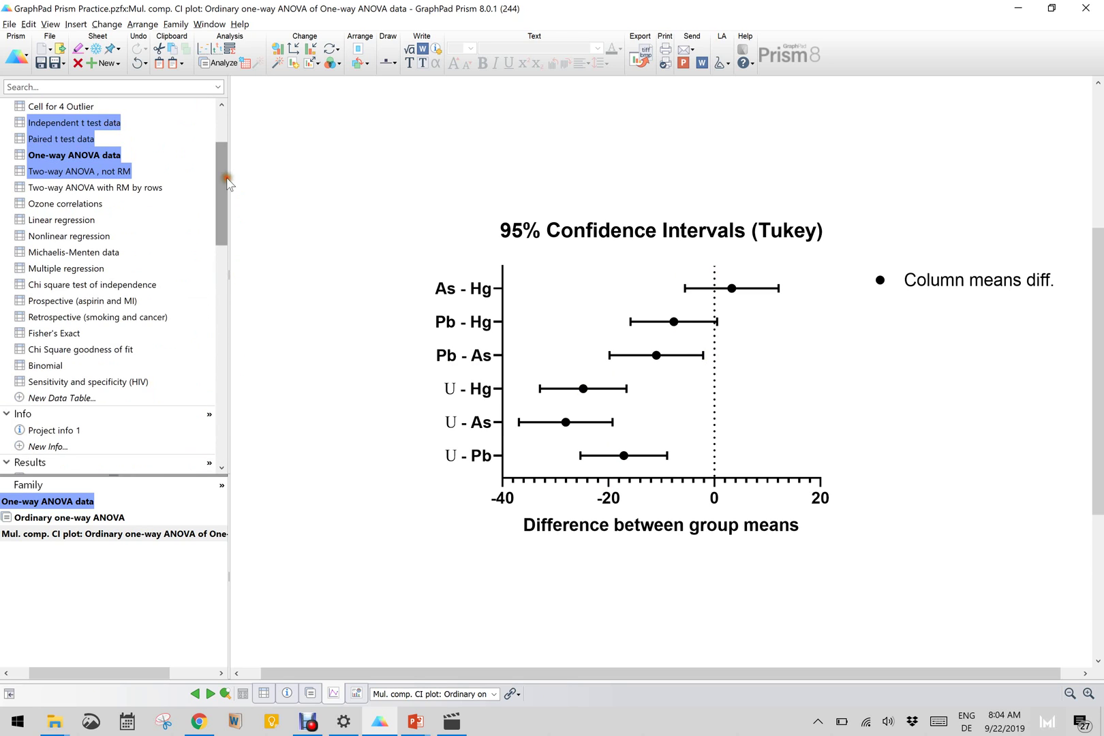
pyautogui.click(76, 172)
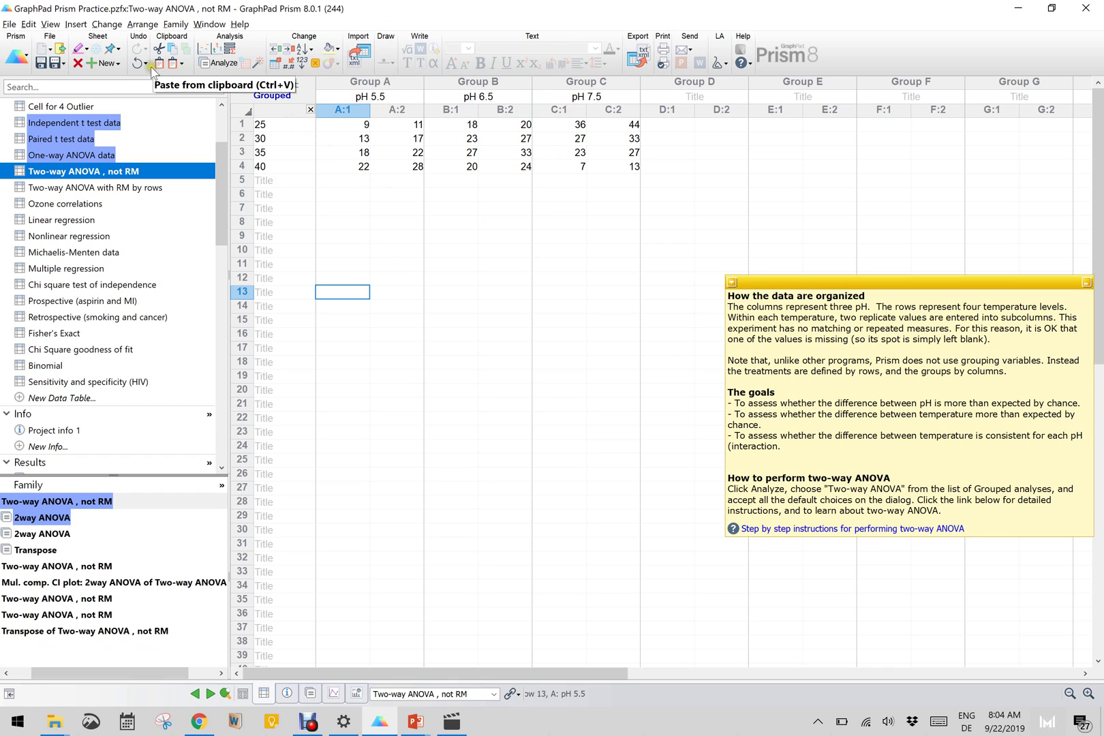
pyautogui.click(115, 68)
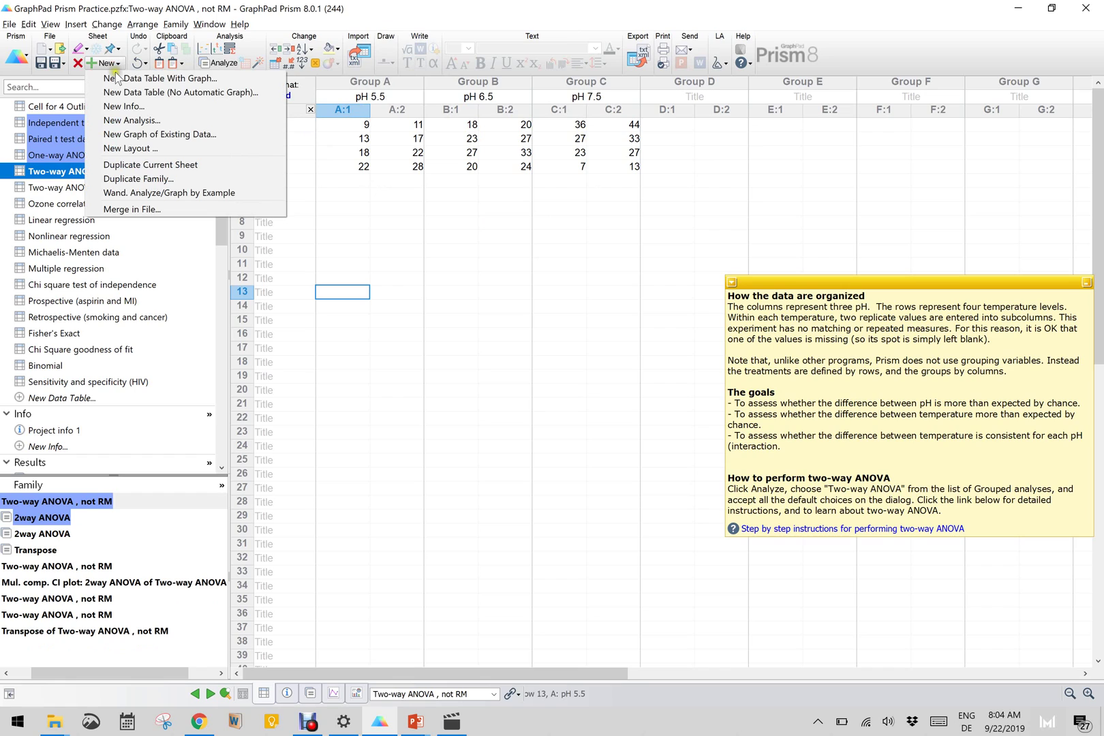
pyautogui.click(128, 134)
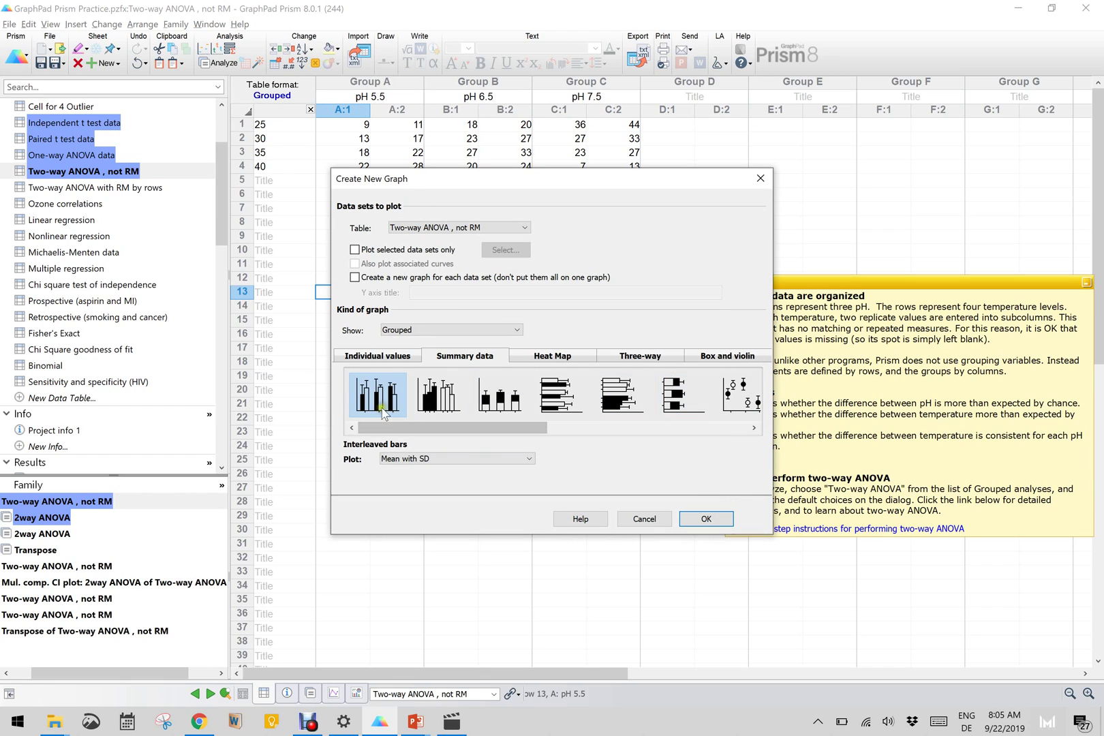
pyautogui.click(706, 519)
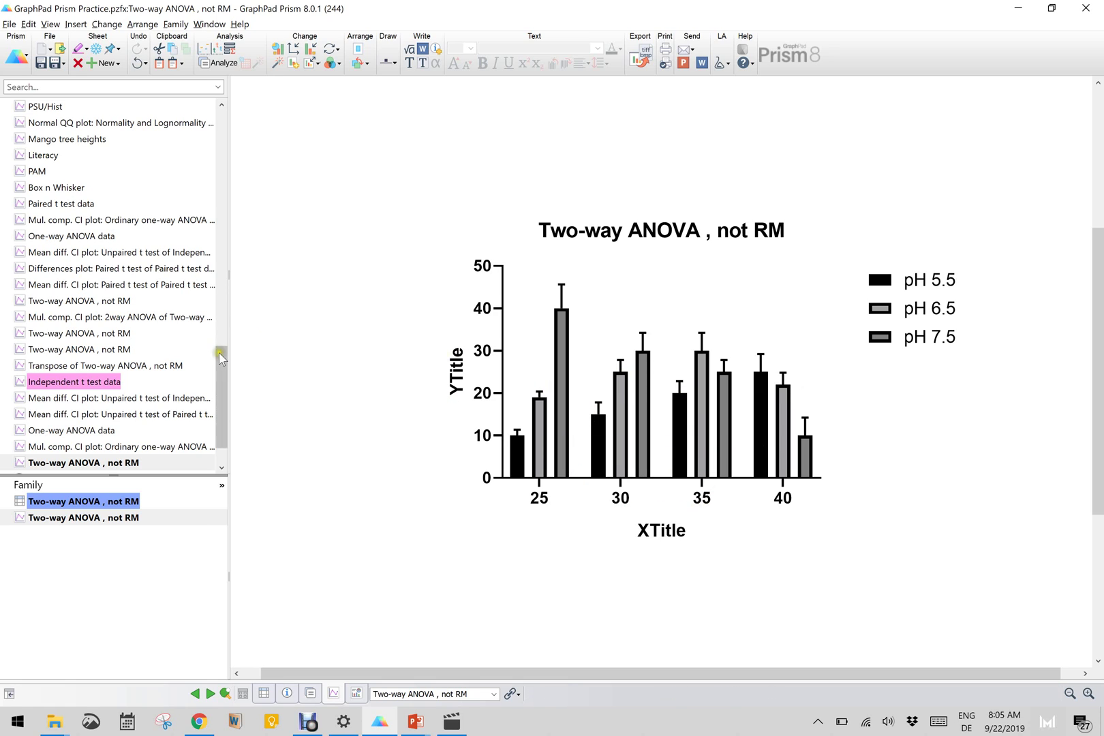
# - Transpose the Two-way ANOVA, not RM table into a new grouped table, swapping row and column titles and creating a graph of the results
pyautogui.moveTo(219, 360); pyautogui.dragTo(229, 140)
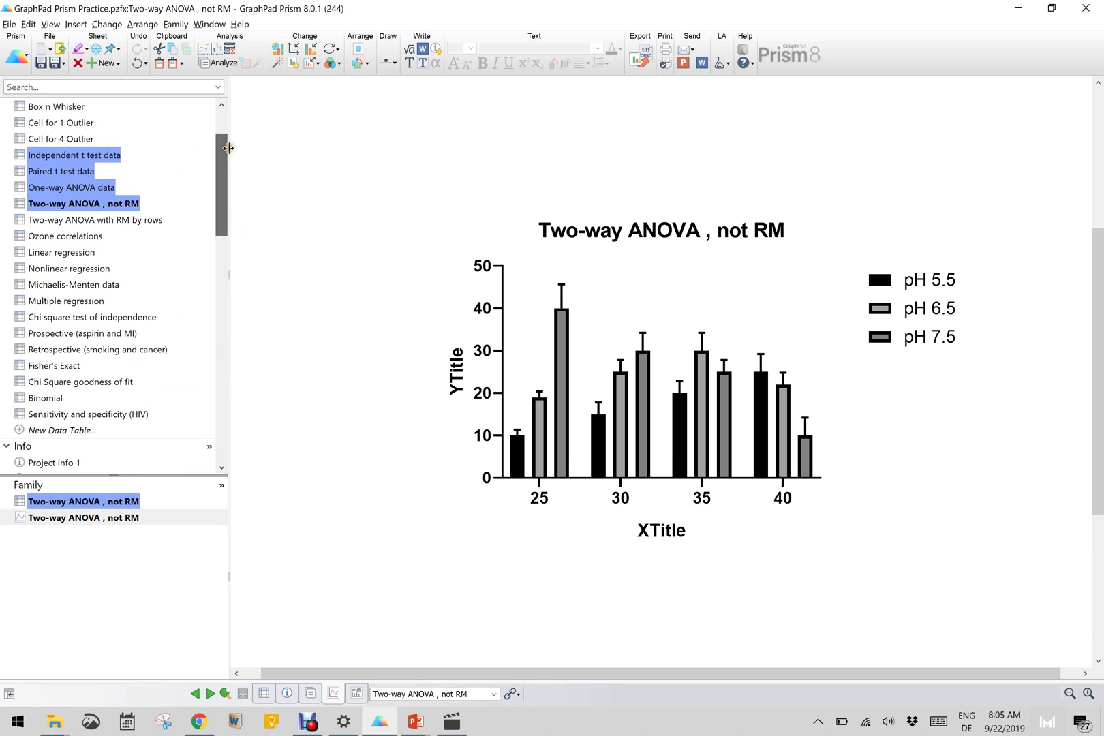
pyautogui.click(80, 203)
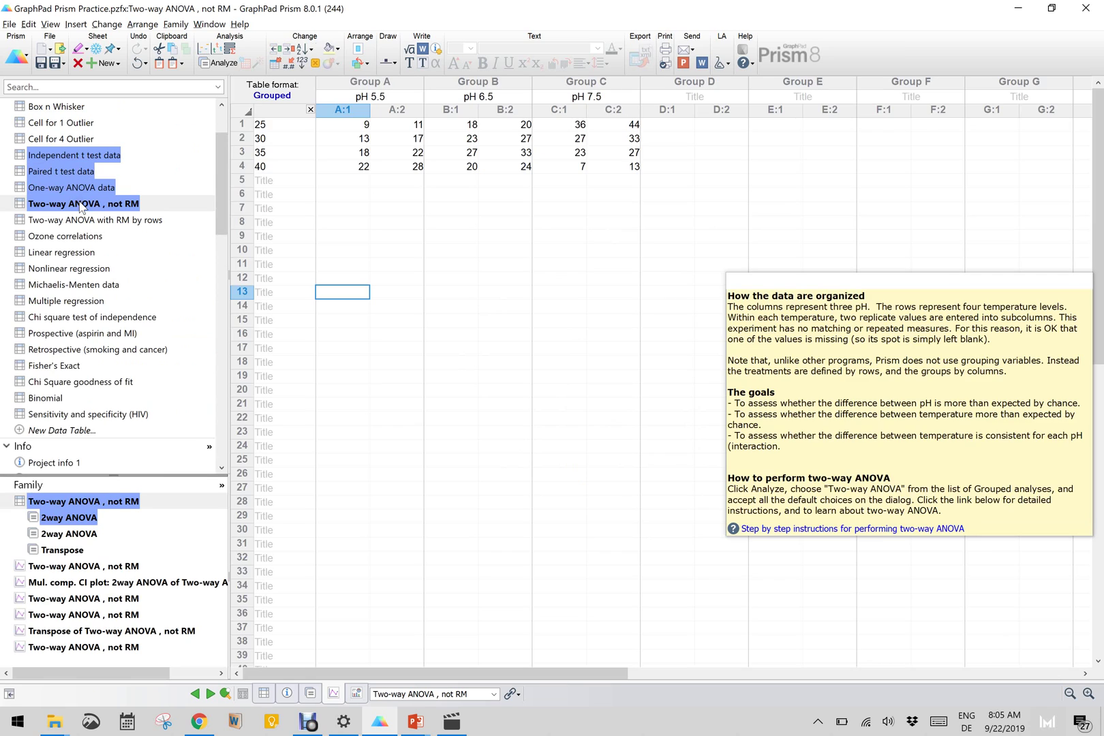
pyautogui.click(218, 63)
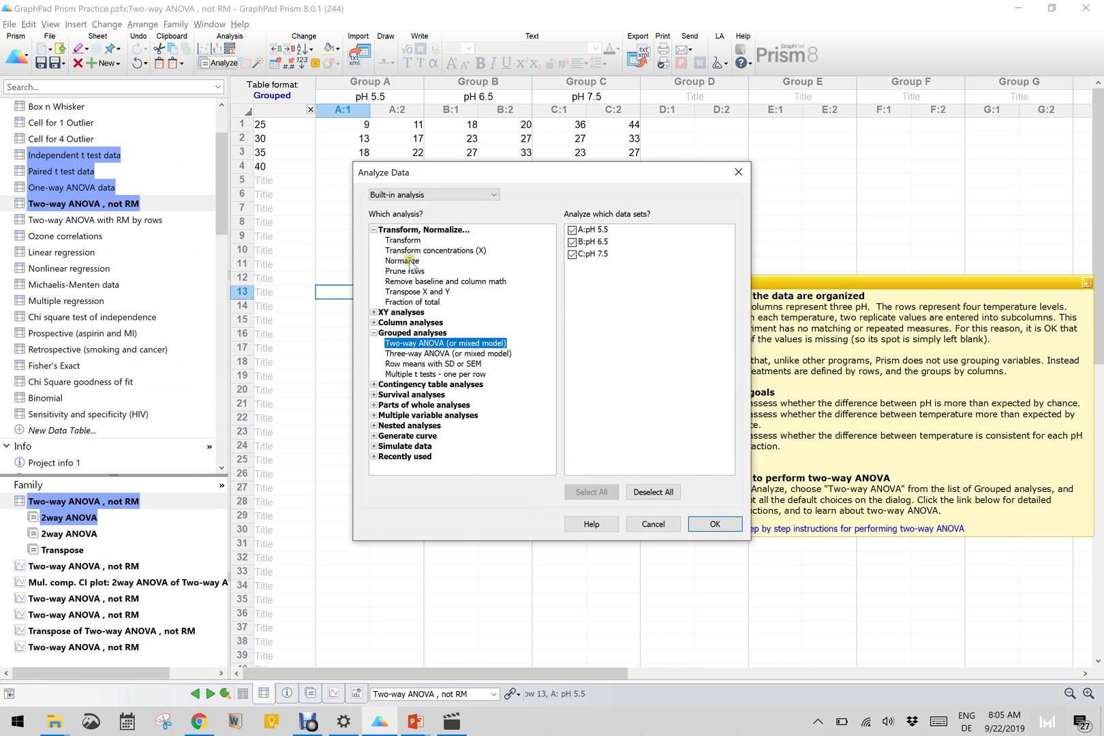
pyautogui.click(414, 291)
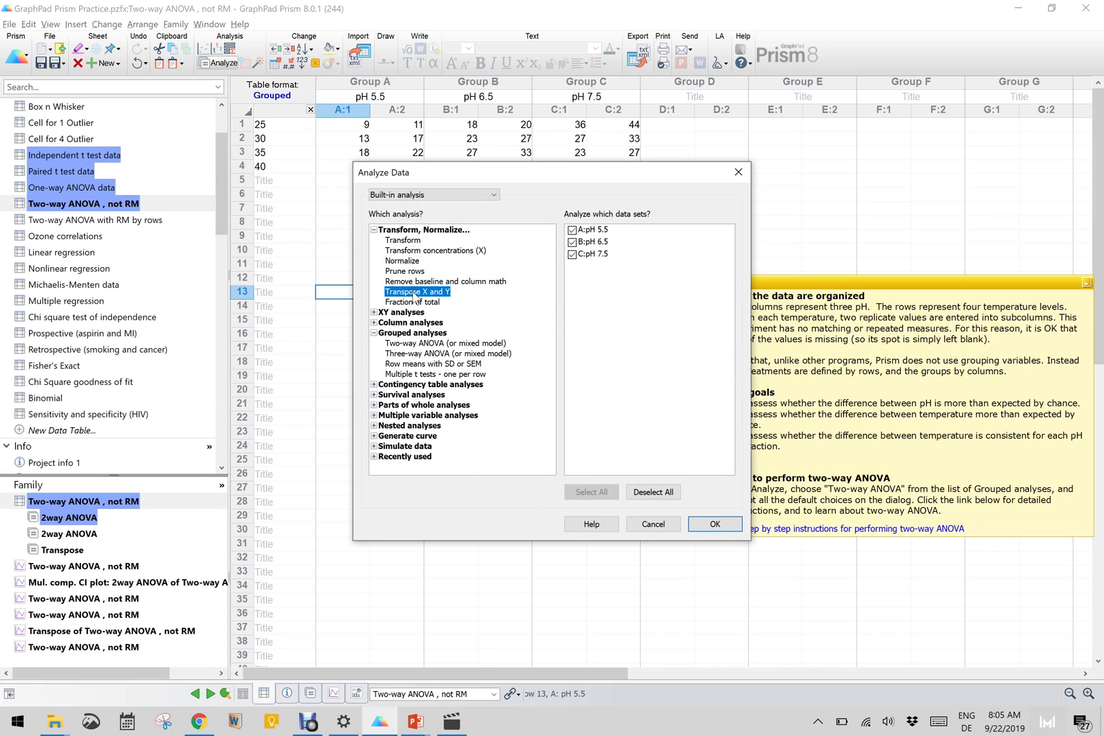
pyautogui.click(713, 524)
pyautogui.click(670, 395)
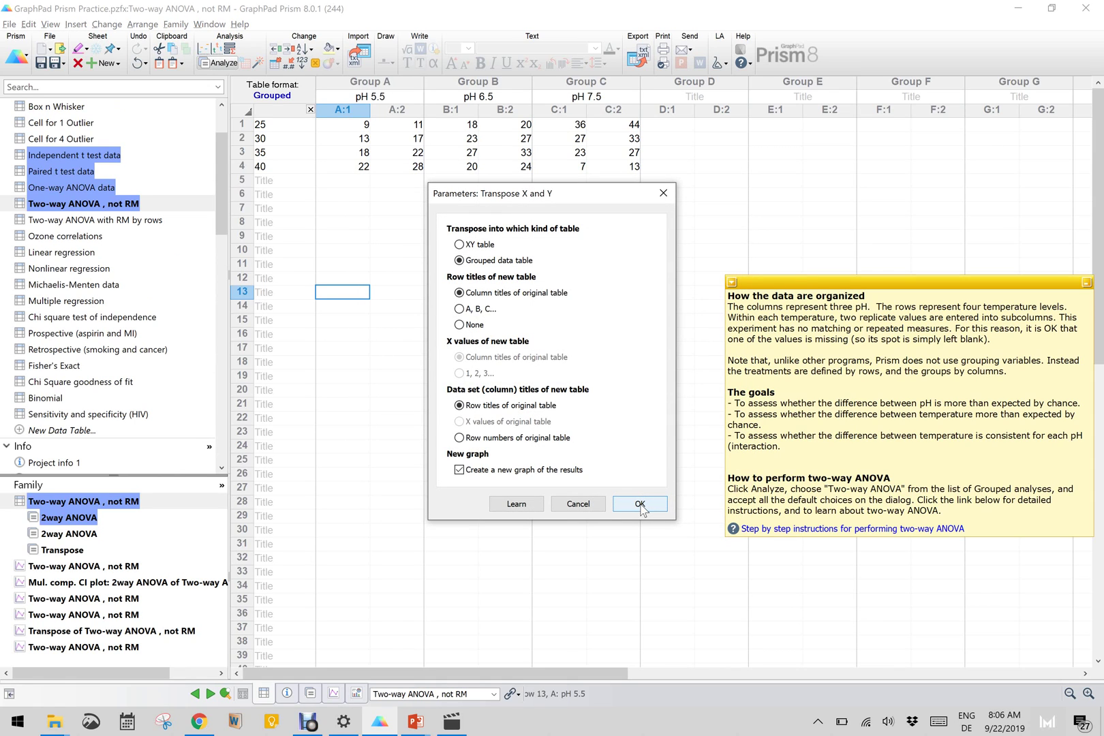
pyautogui.click(640, 506)
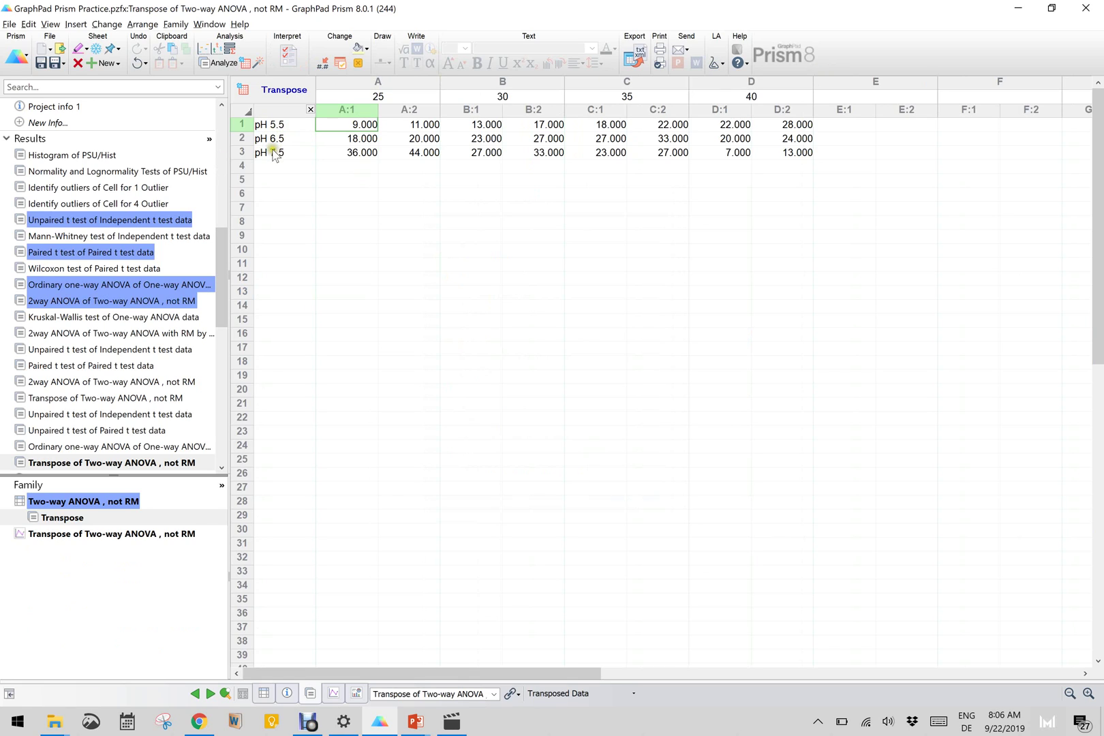
pyautogui.moveTo(222, 276); pyautogui.dragTo(229, 413)
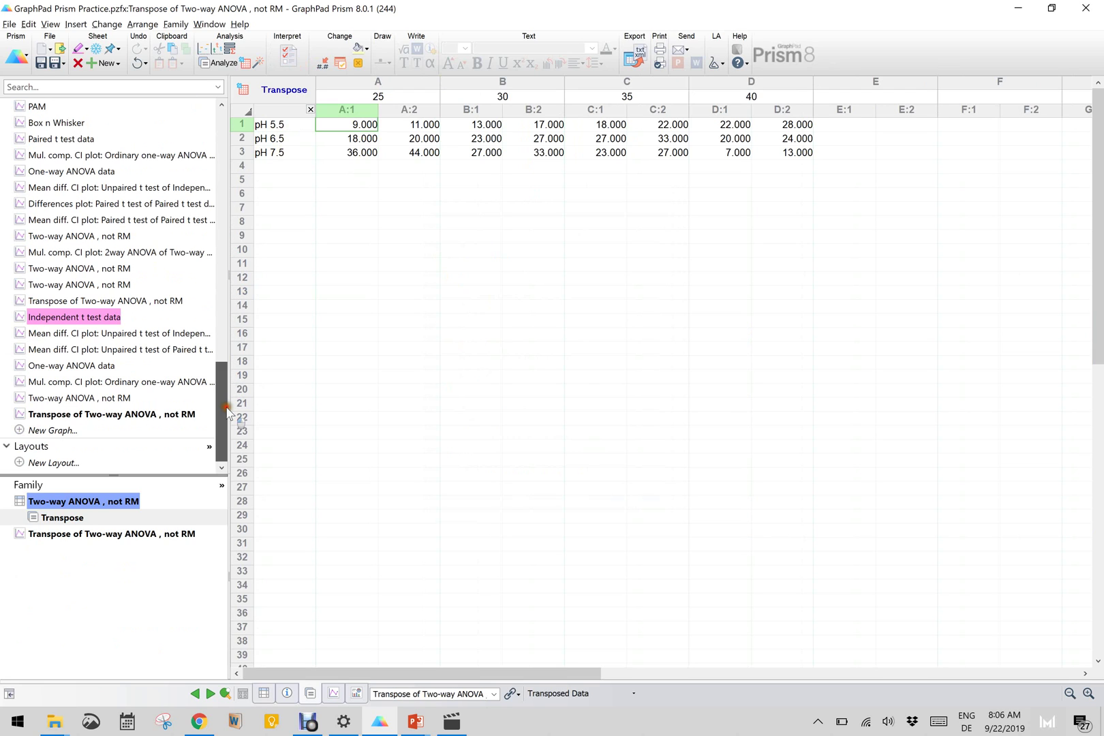
# - Review the transposed two-way bar graph and the multiple comparisons results of the earlier 2way ANOVA of Two-way ANOVA, not RM
pyautogui.click(145, 415)
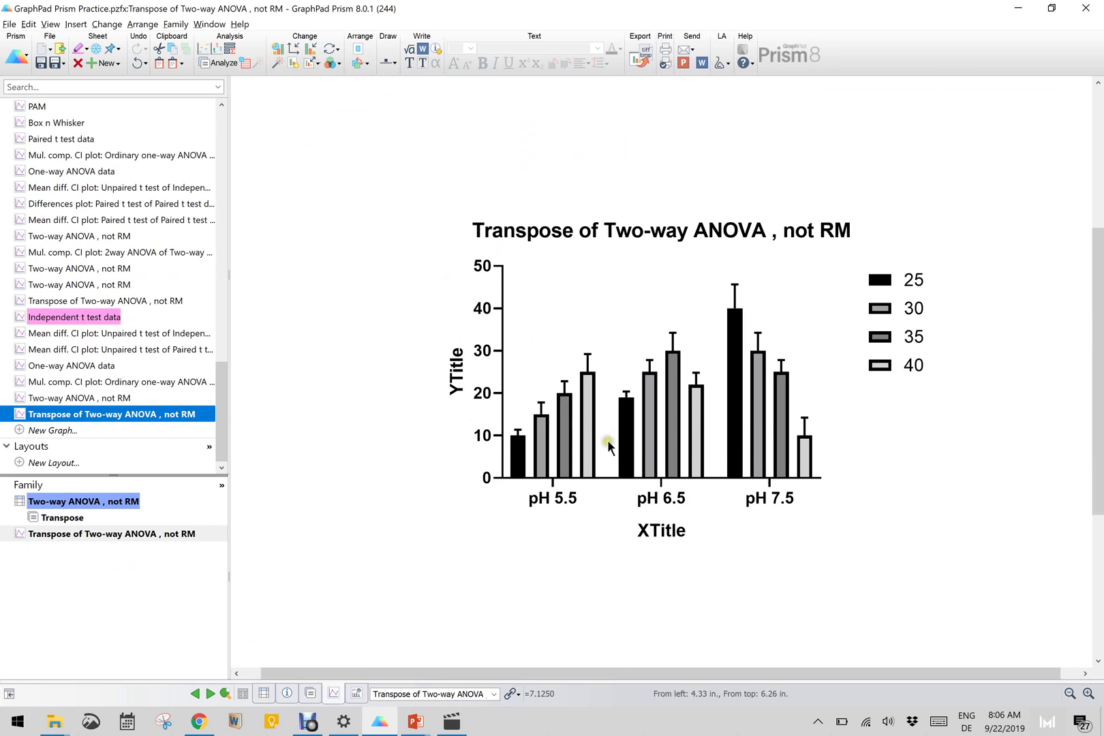
pyautogui.moveTo(234, 411); pyautogui.dragTo(232, 286)
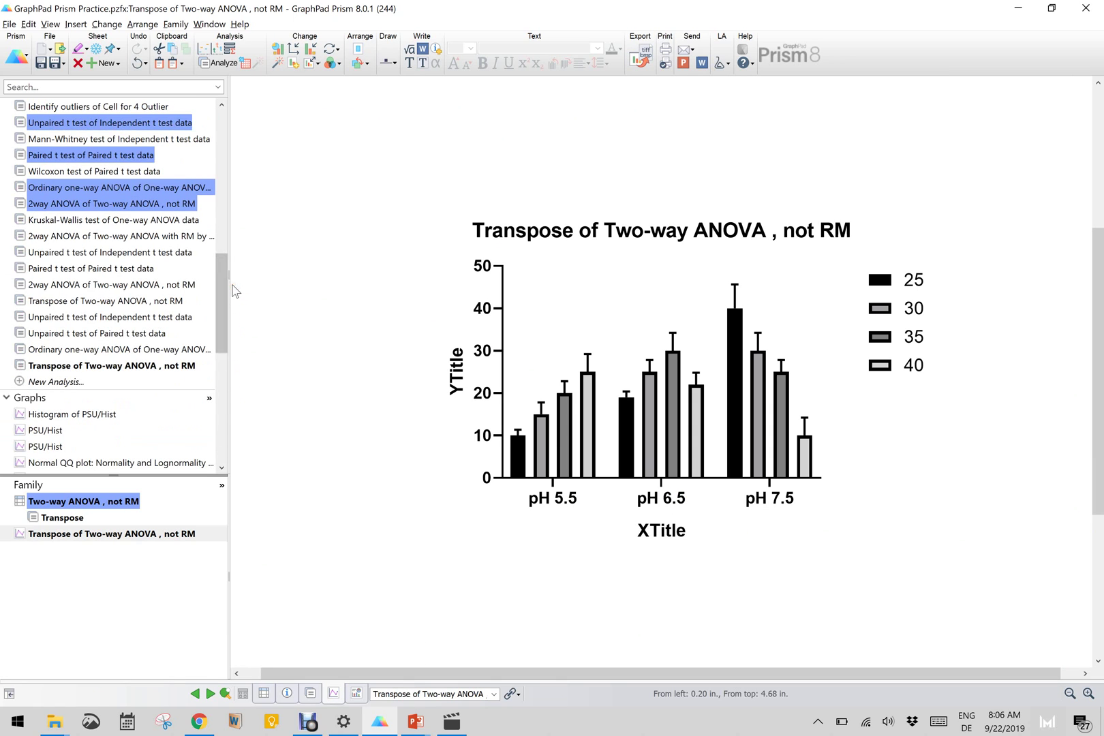
pyautogui.click(120, 207)
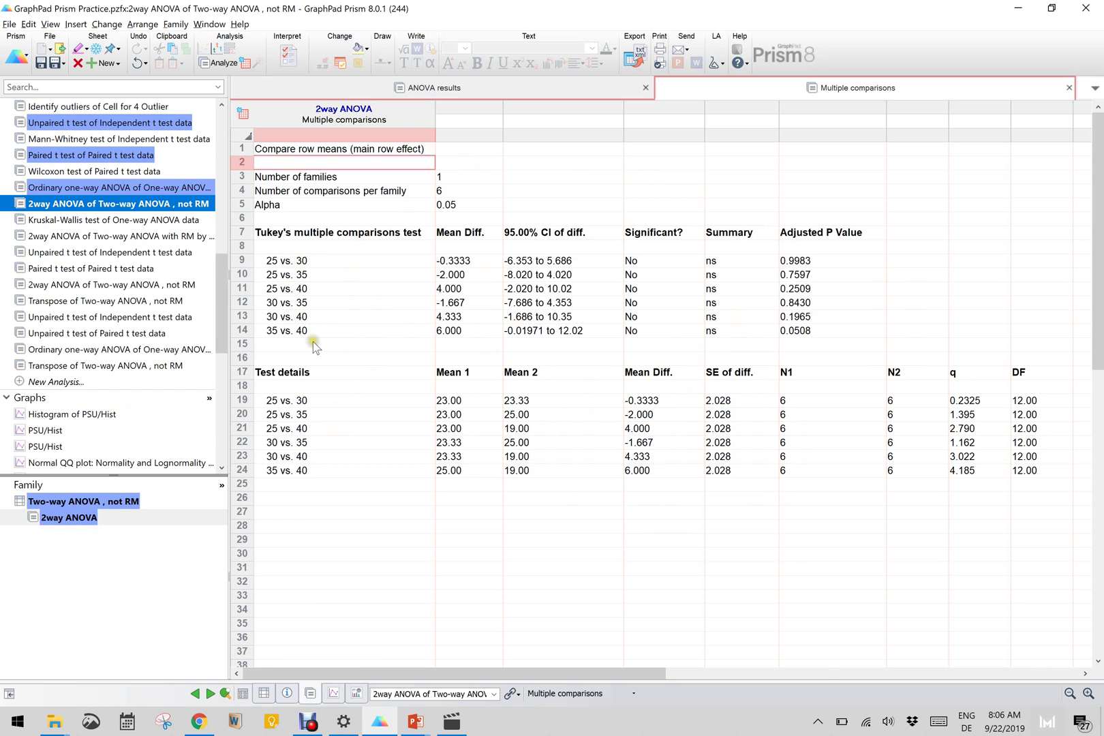
# - Set up another two-way ANOVA of all three pH data sets in the Two-way ANOVA, not RM data table
pyautogui.moveTo(223, 273); pyautogui.dragTo(224, 138)
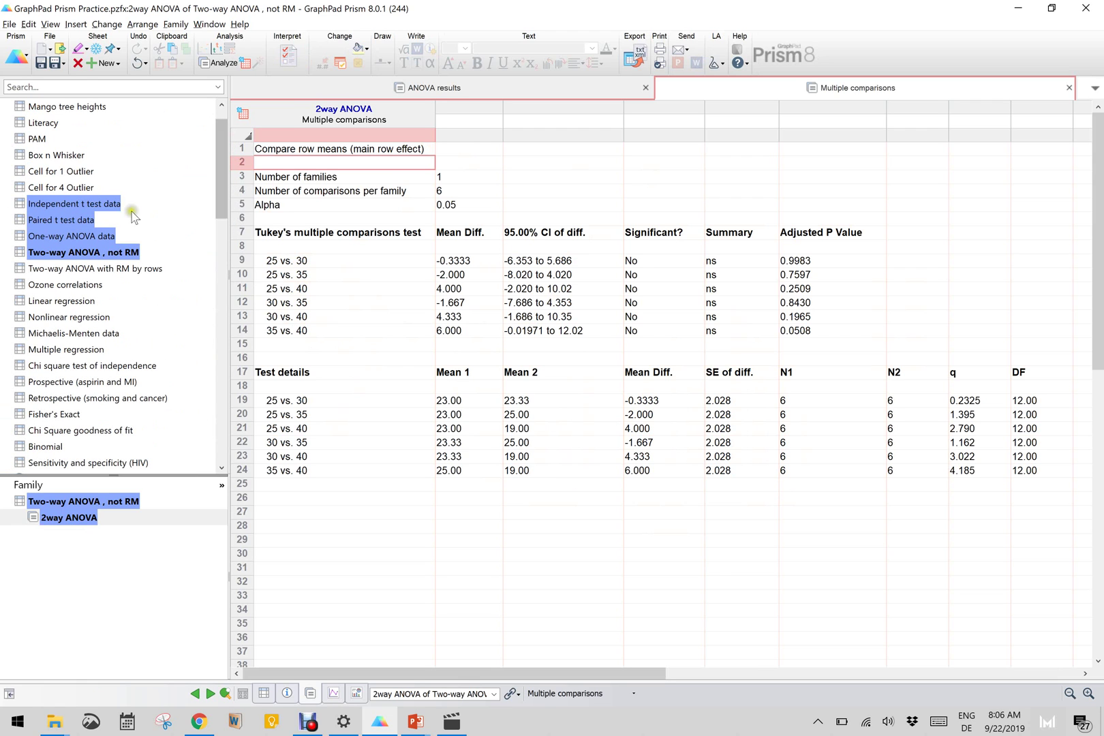
pyautogui.click(102, 255)
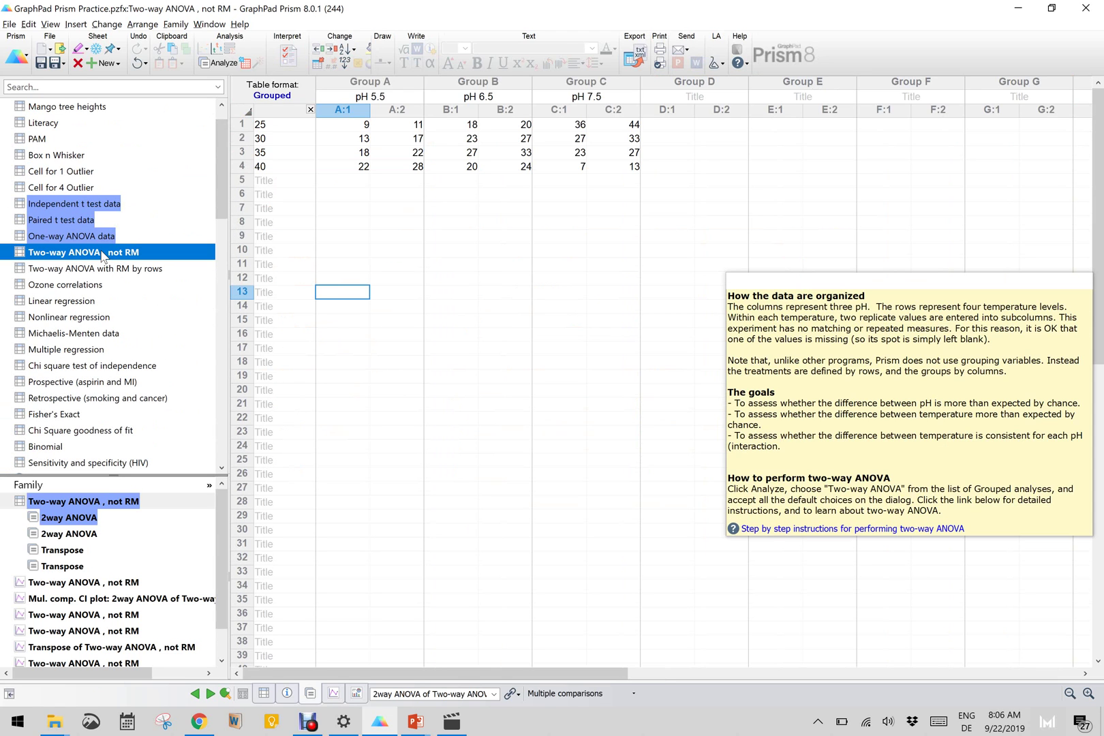
pyautogui.click(226, 62)
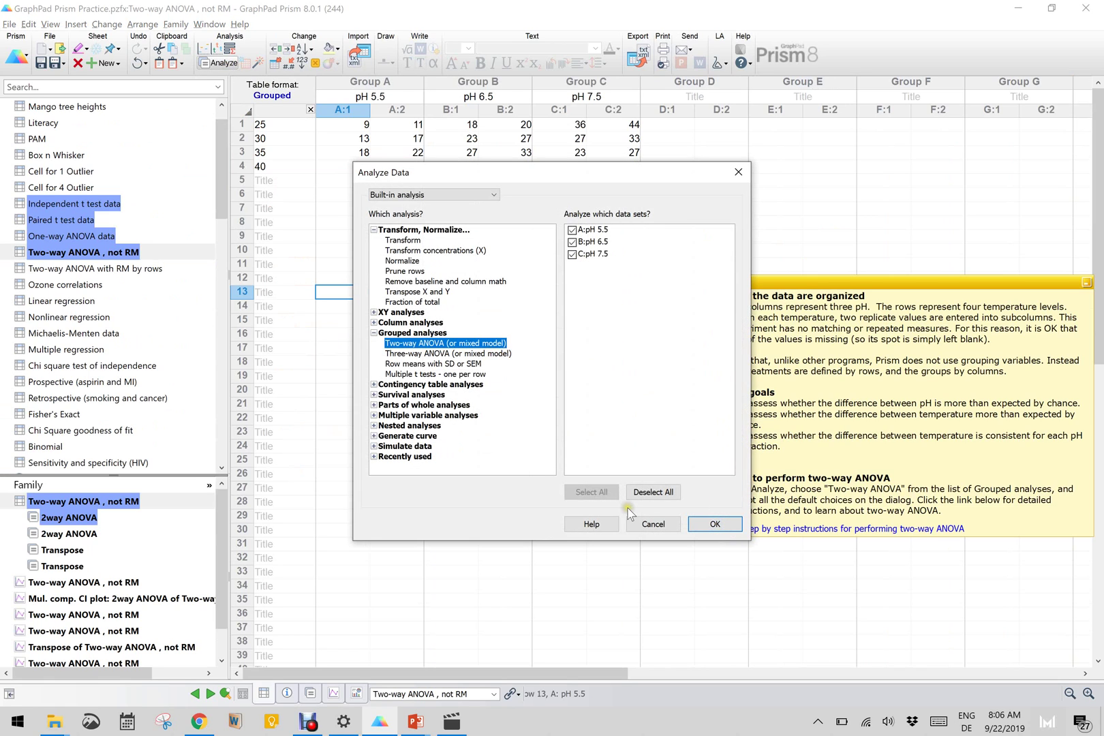
pyautogui.click(714, 525)
pyautogui.click(670, 395)
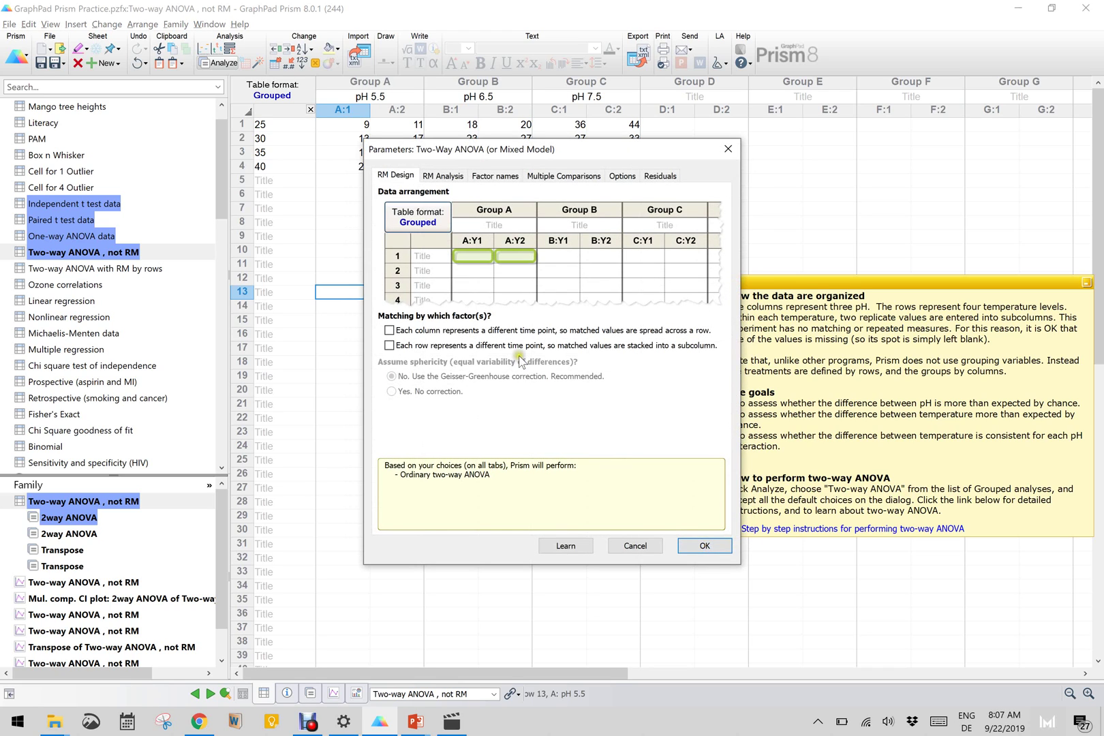
# - Run the two-way ANOVA comparing each row mean with every other row mean by Tukey, with the confidence intervals graphed
pyautogui.click(571, 177)
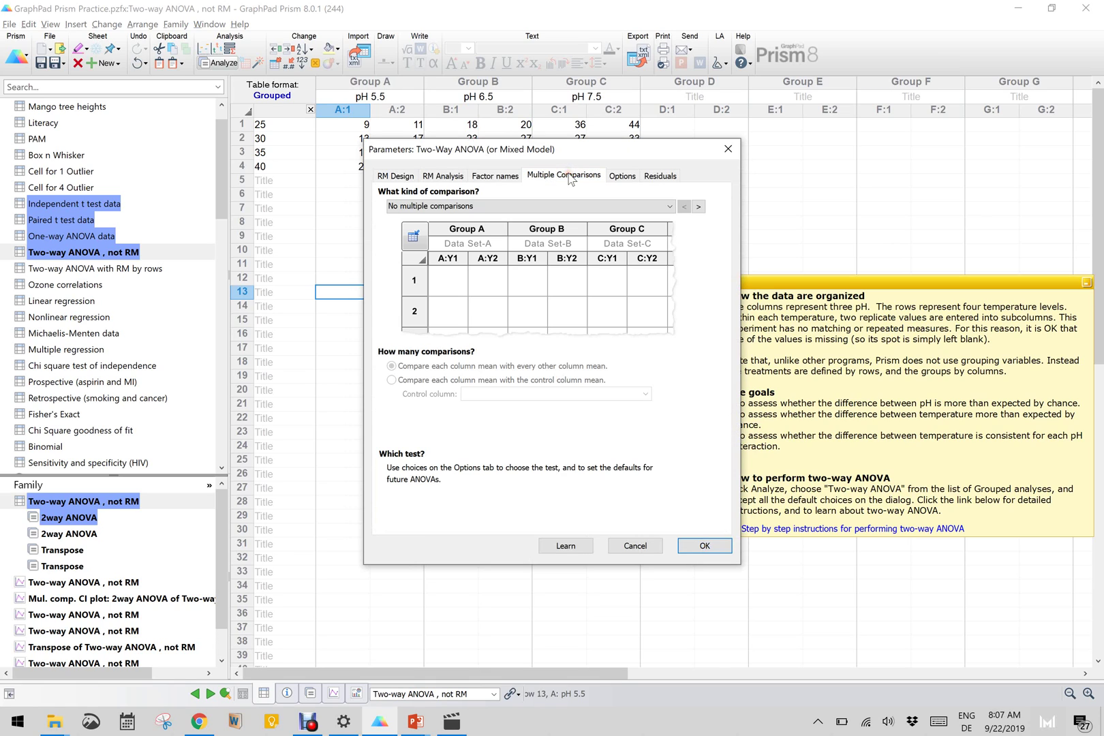
pyautogui.click(525, 206)
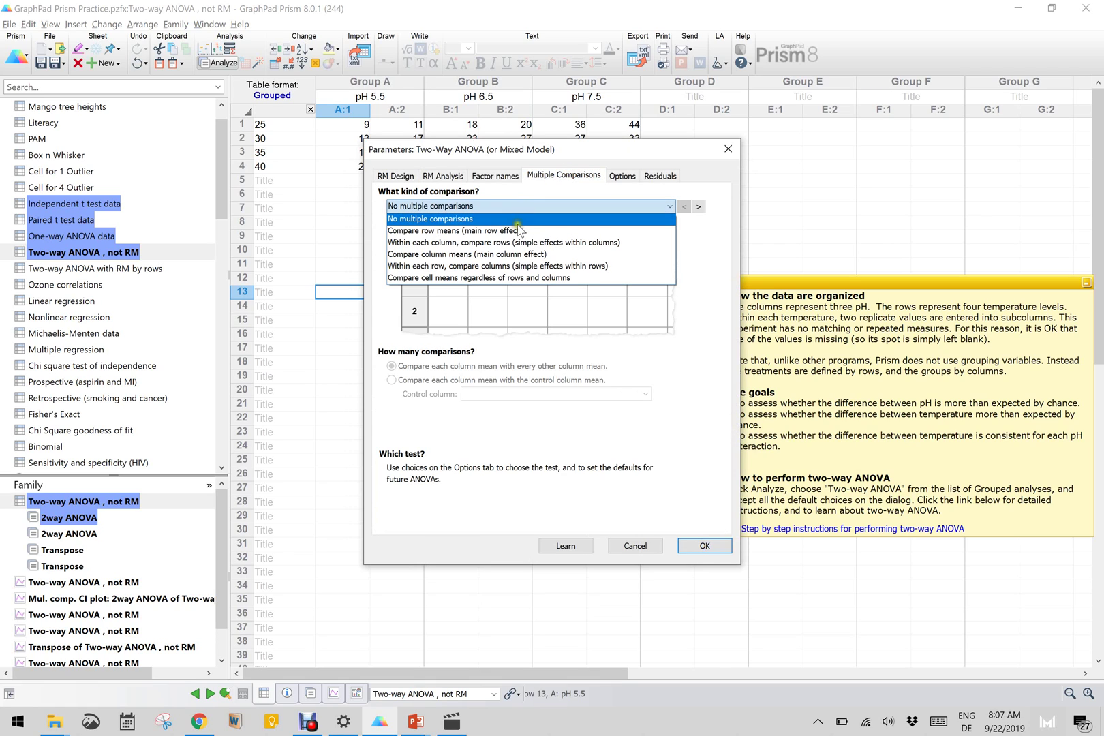
pyautogui.click(516, 231)
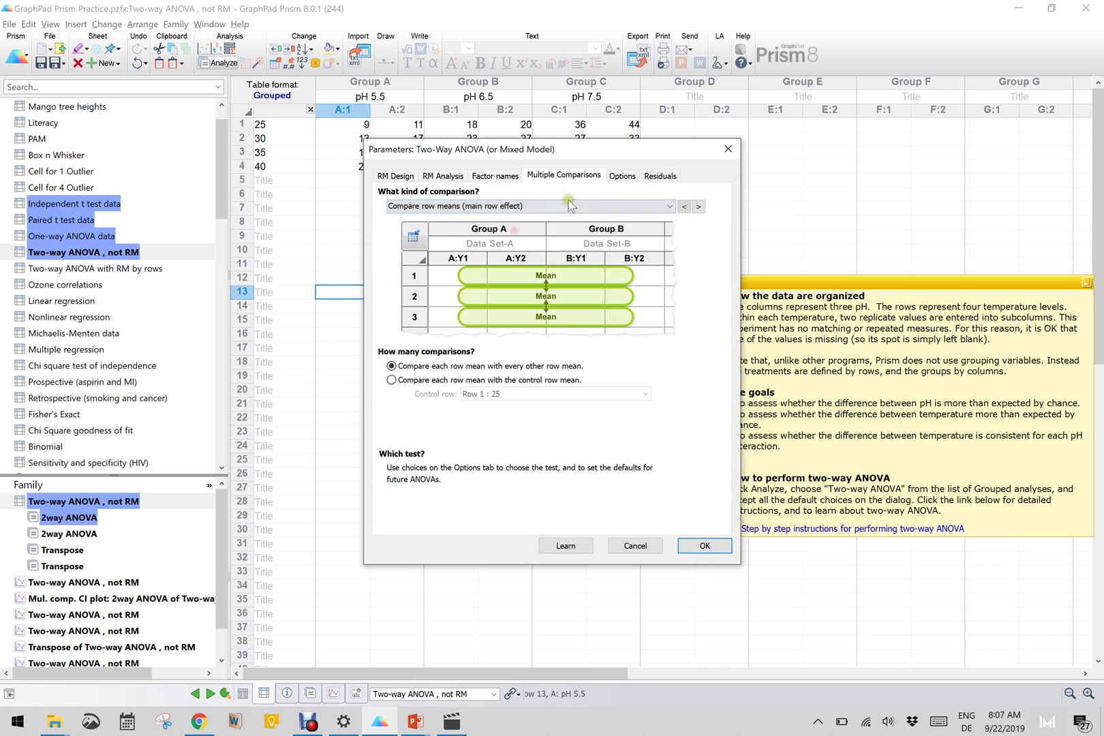
pyautogui.click(634, 178)
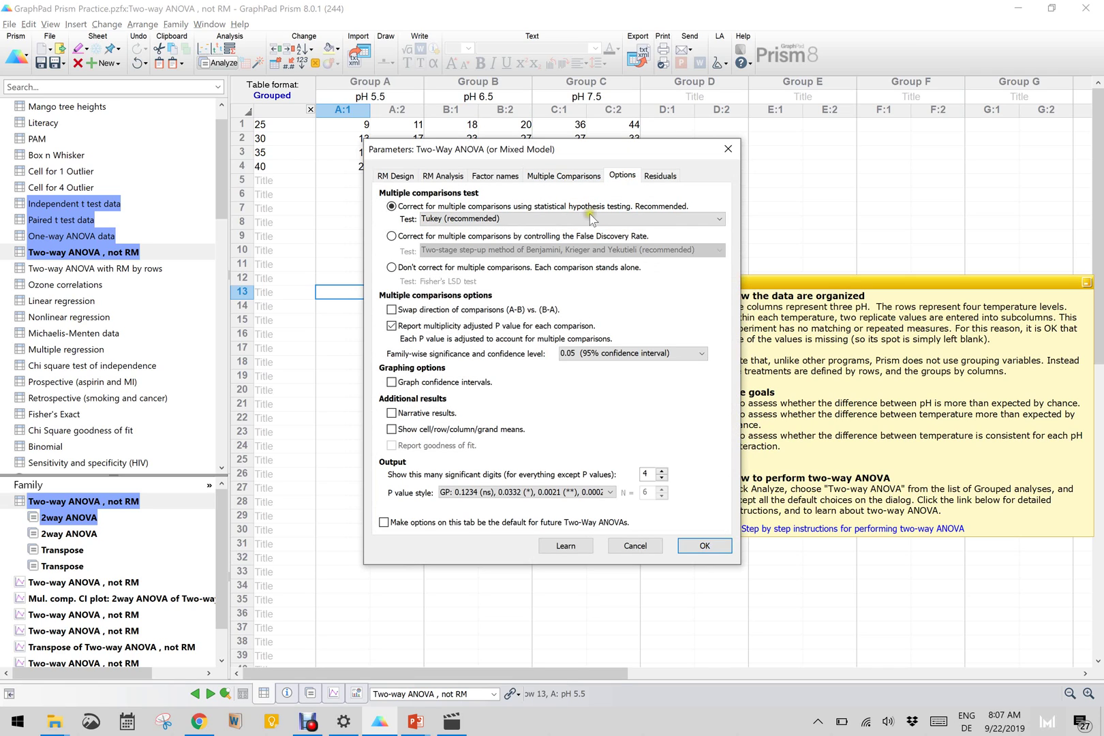
pyautogui.click(440, 383)
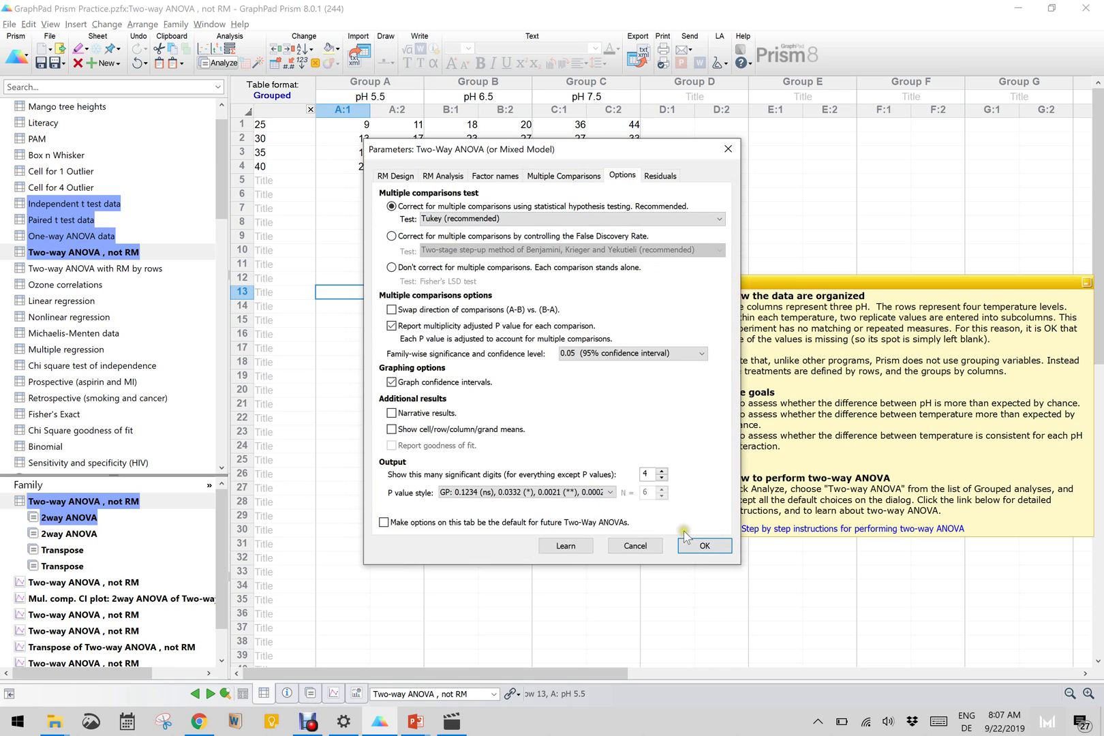
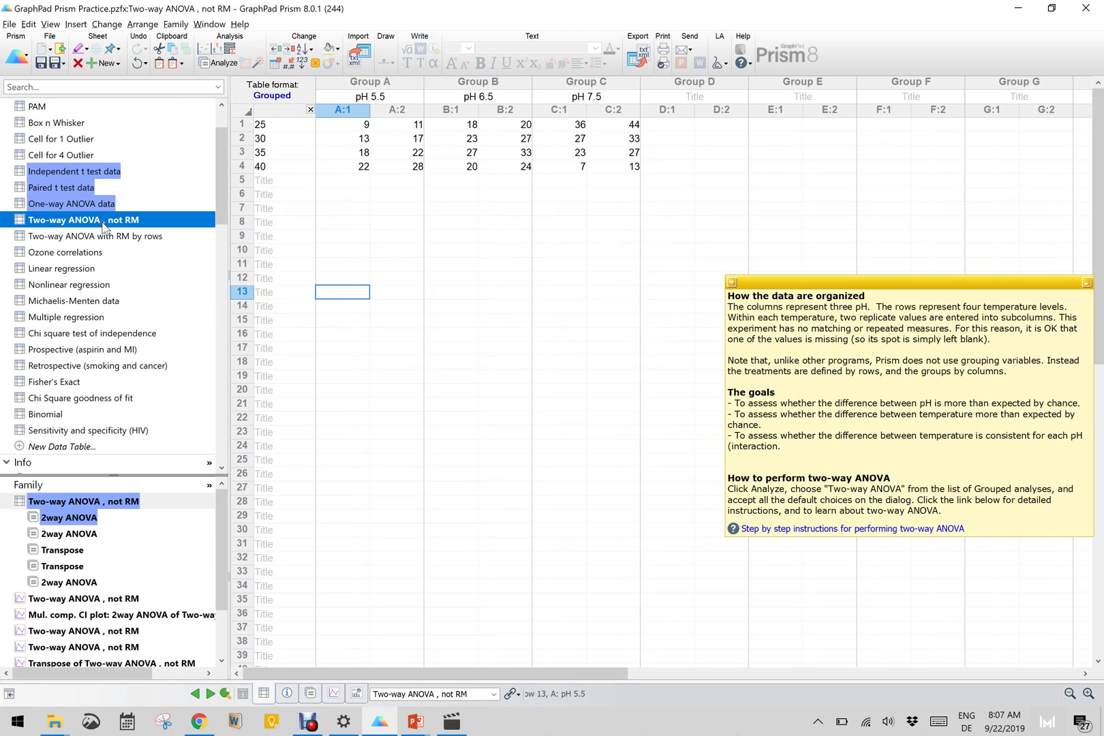
# - Set up a two-way ANOVA of all four data sets in the Transpose of Two-way ANOVA, not RM results table
pyautogui.scroll(-5, 103, 226)
pyautogui.scroll(-5, 103, 227)
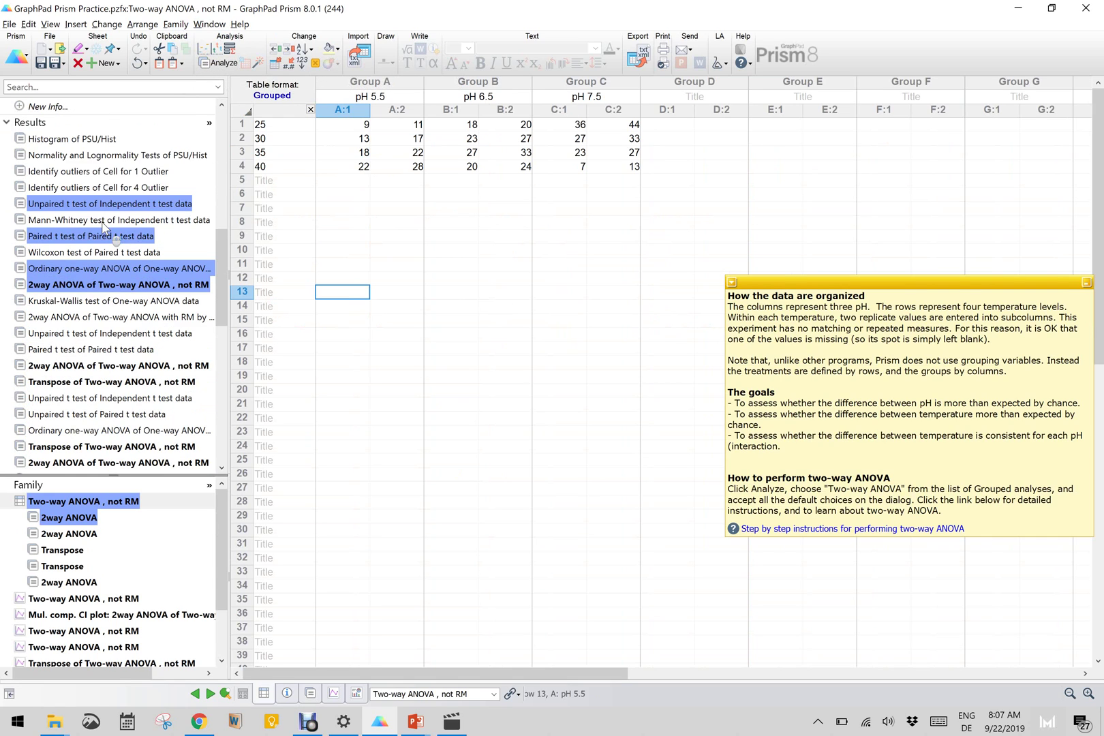
pyautogui.click(85, 446)
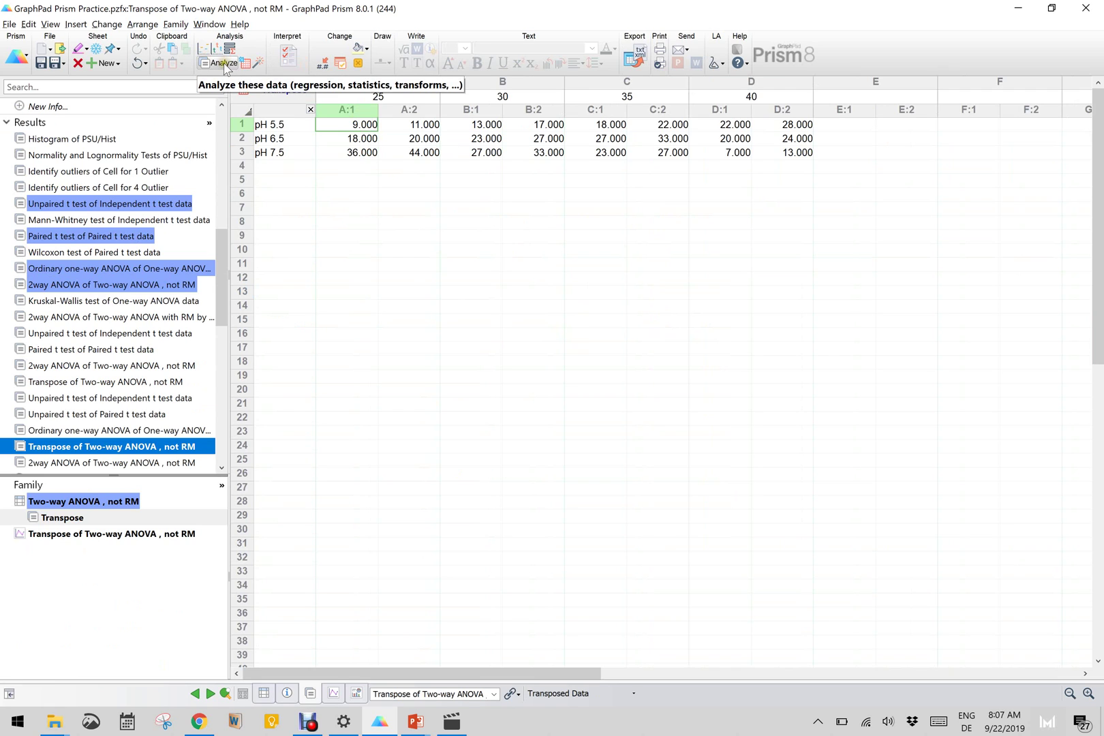
pyautogui.click(224, 63)
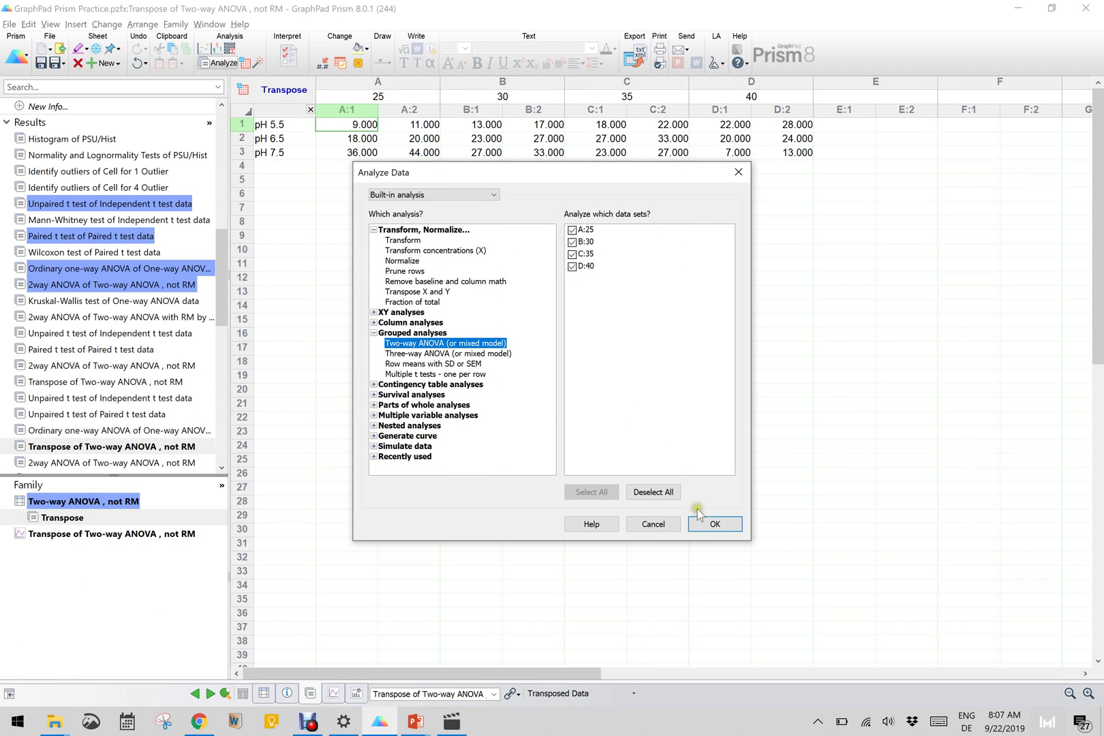
pyautogui.click(715, 526)
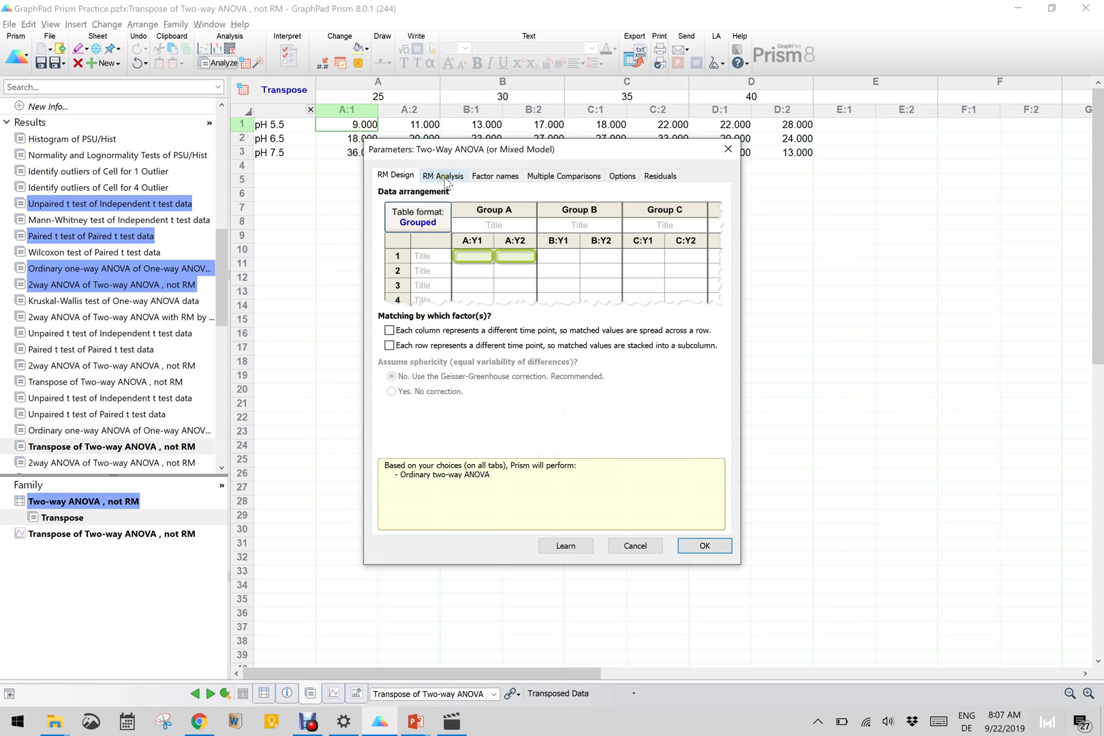
# - Name the column factor Temperature and the row factor pH for the two-way ANOVA
pyautogui.click(495, 177)
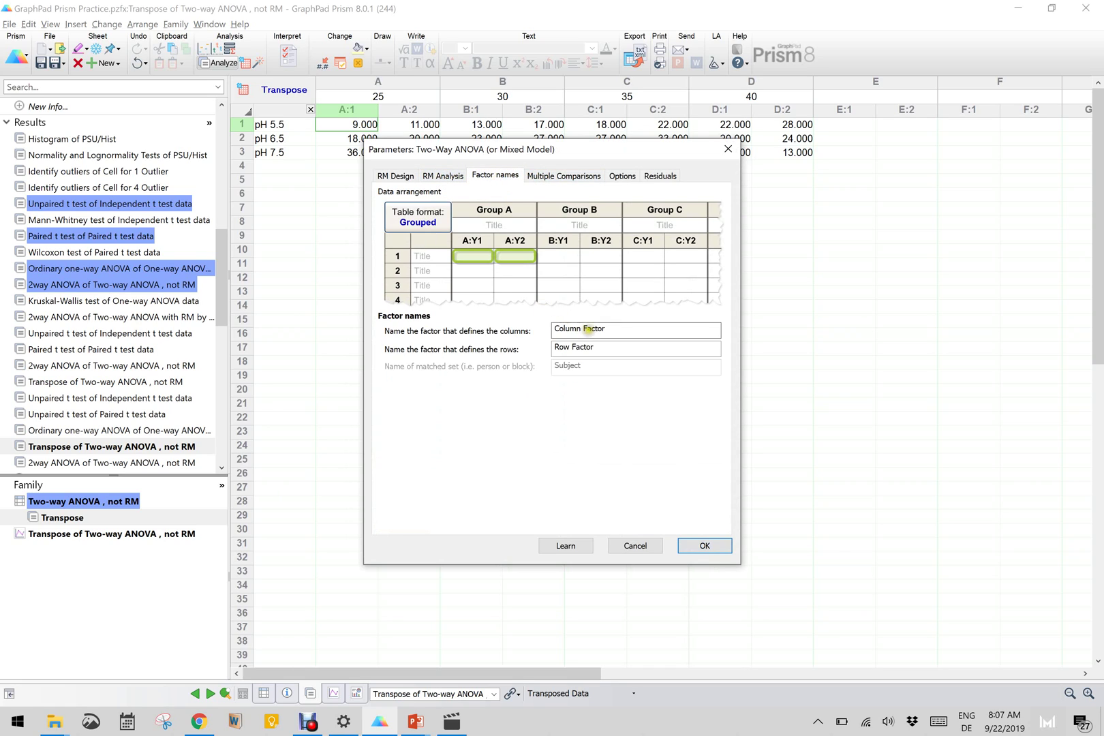
pyautogui.moveTo(627, 328); pyautogui.dragTo(533, 325)
pyautogui.write('Temperatur')
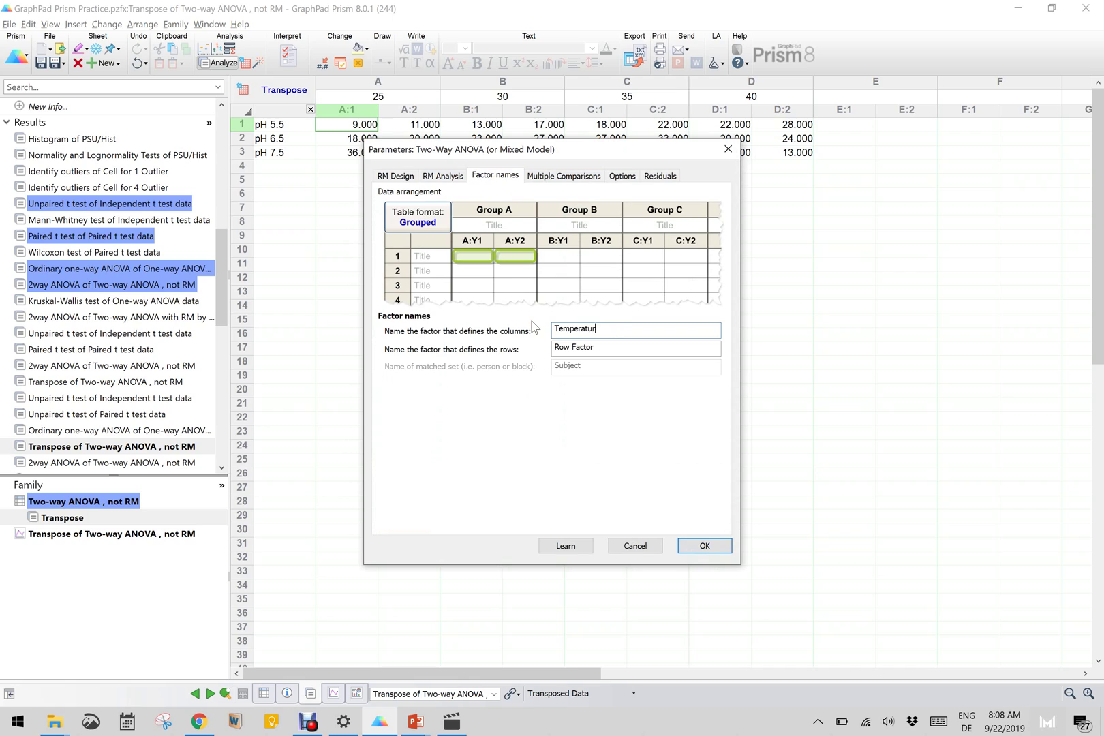
pyautogui.moveTo(603, 348); pyautogui.dragTo(560, 346)
pyautogui.write('pH')
# - Run the transposed-data ANOVA comparing each row mean with every other by Tukey, with the confidence intervals graphed
pyautogui.click(571, 175)
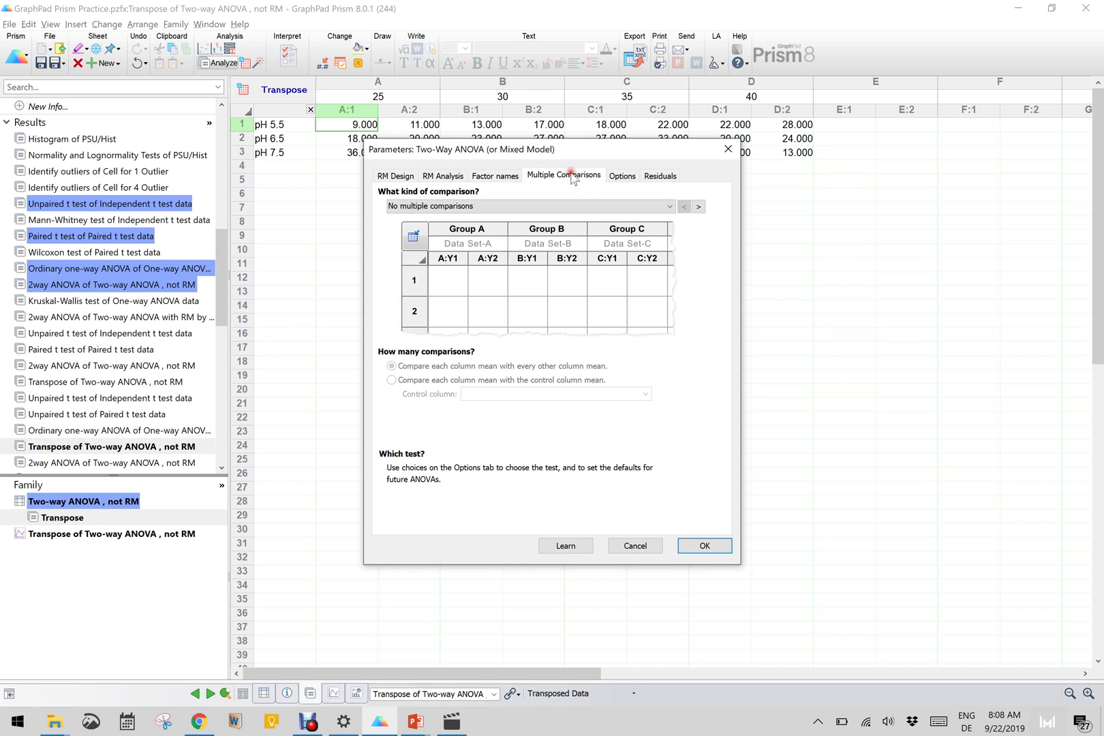
pyautogui.click(558, 206)
pyautogui.click(556, 231)
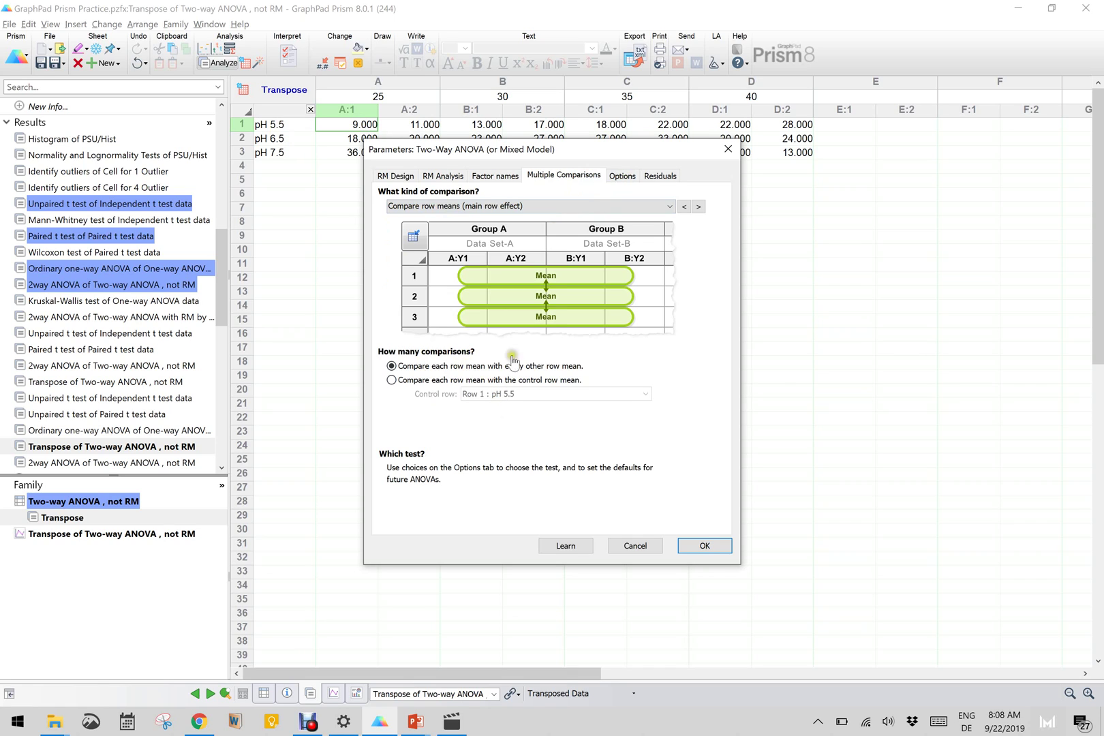
pyautogui.click(622, 176)
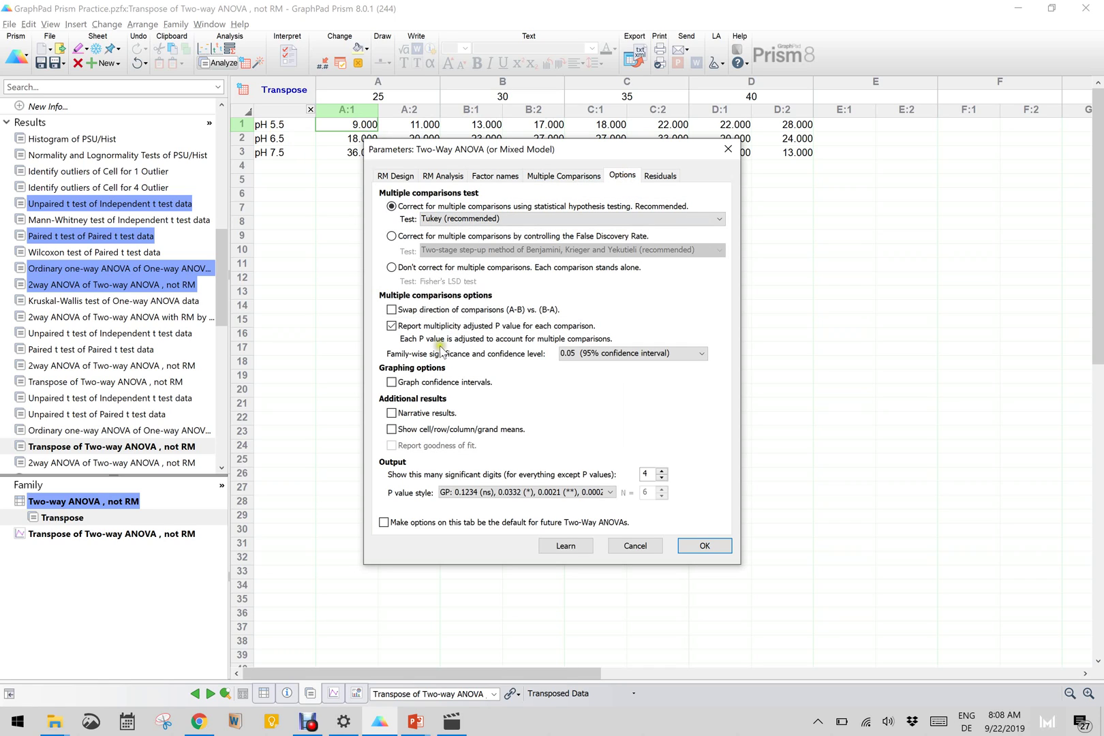
pyautogui.click(405, 382)
pyautogui.click(697, 543)
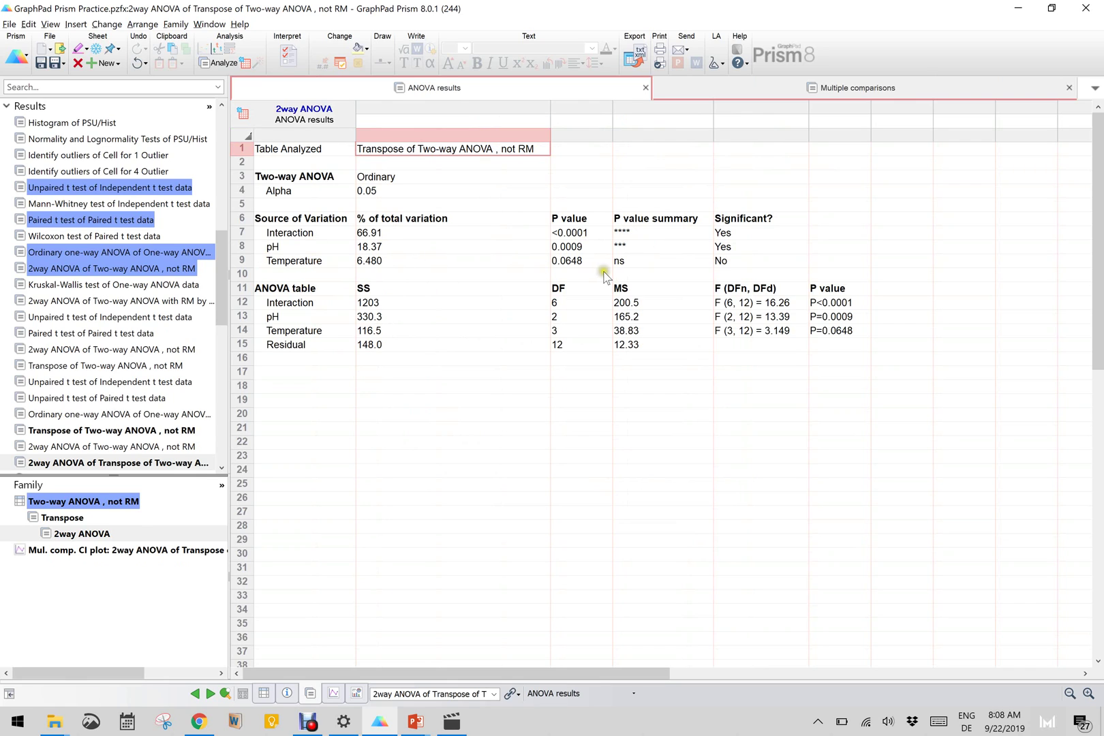
# - Examine the significance of pH and Temperature in the transposed data's ANOVA results and its multiple comparisons between pH levels
pyautogui.click(622, 253)
pyautogui.click(625, 262)
pyautogui.click(845, 88)
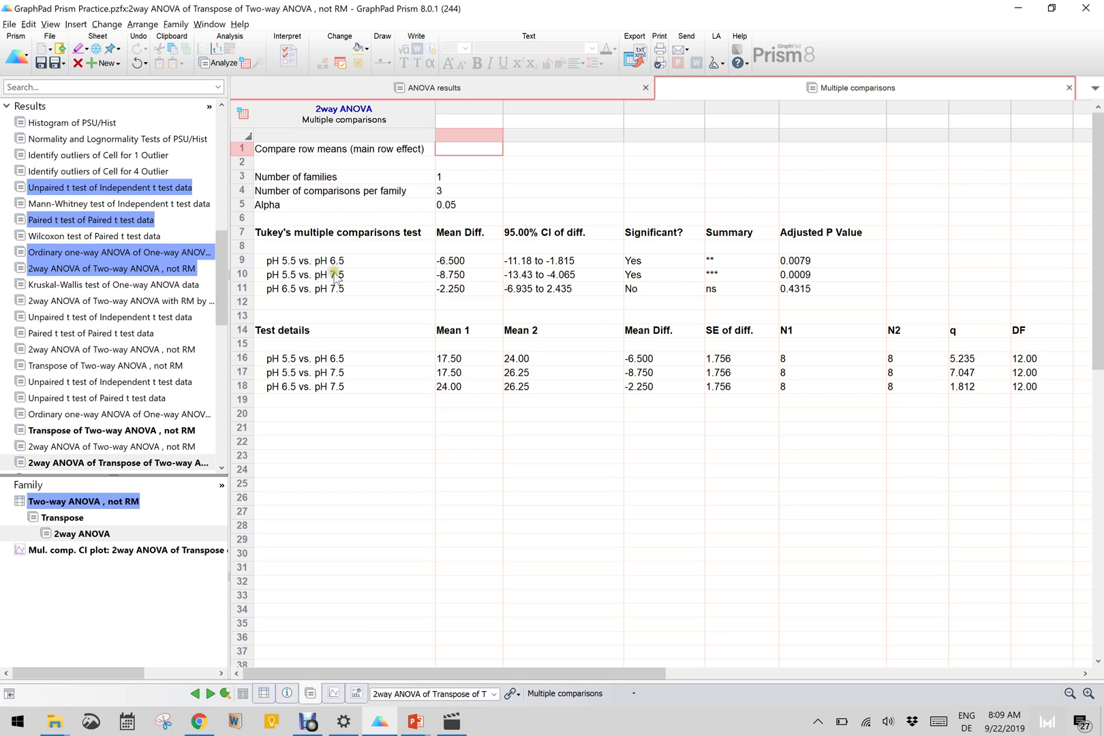
# - Open the latest Transpose of Two-way ANOVA, not RM bar graph and start adding a drawing object to it
pyautogui.scroll(-13, 201, 366)
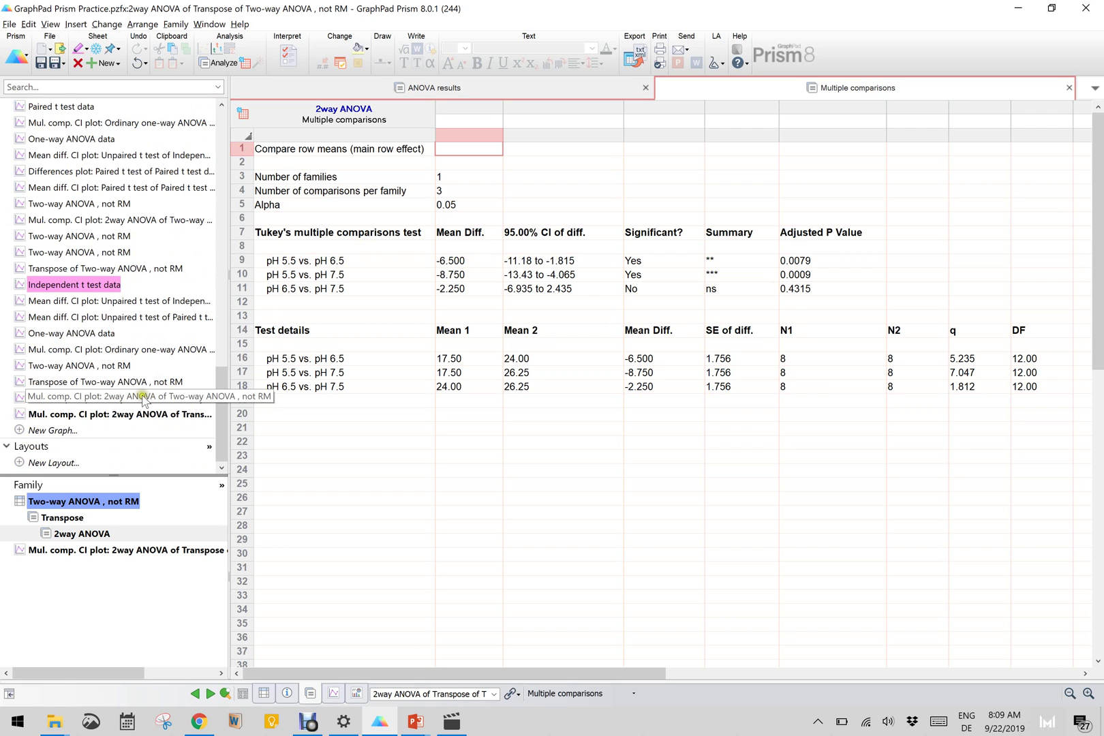
pyautogui.click(116, 383)
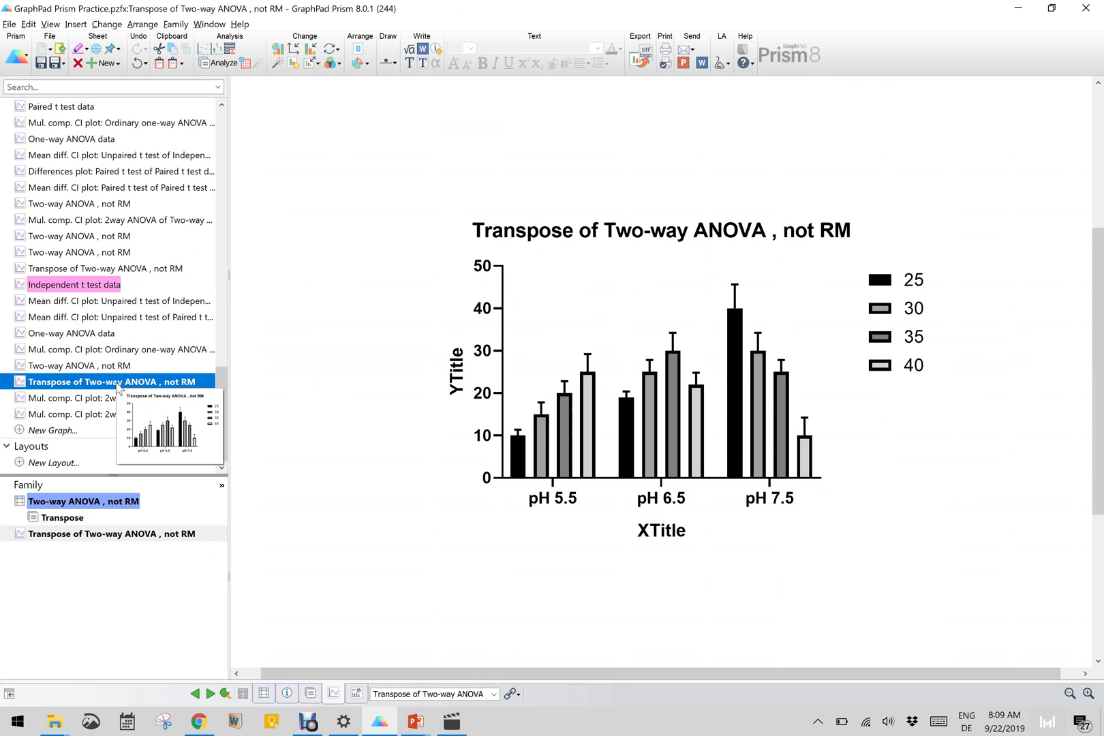
pyautogui.click(387, 64)
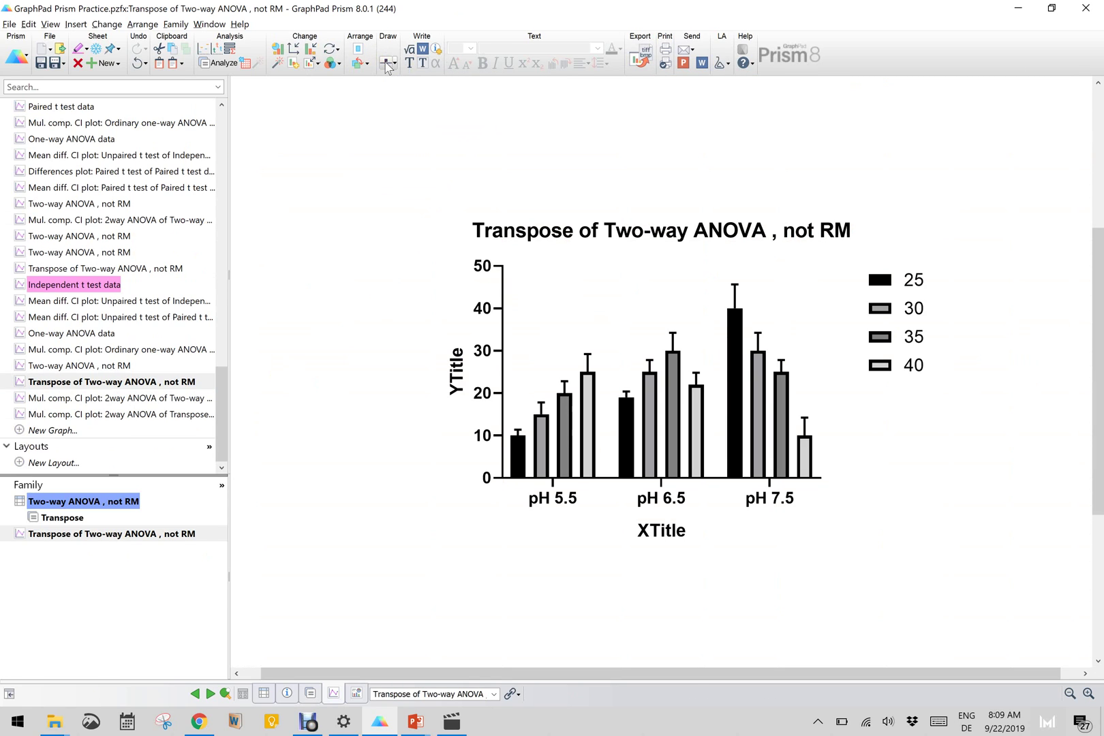